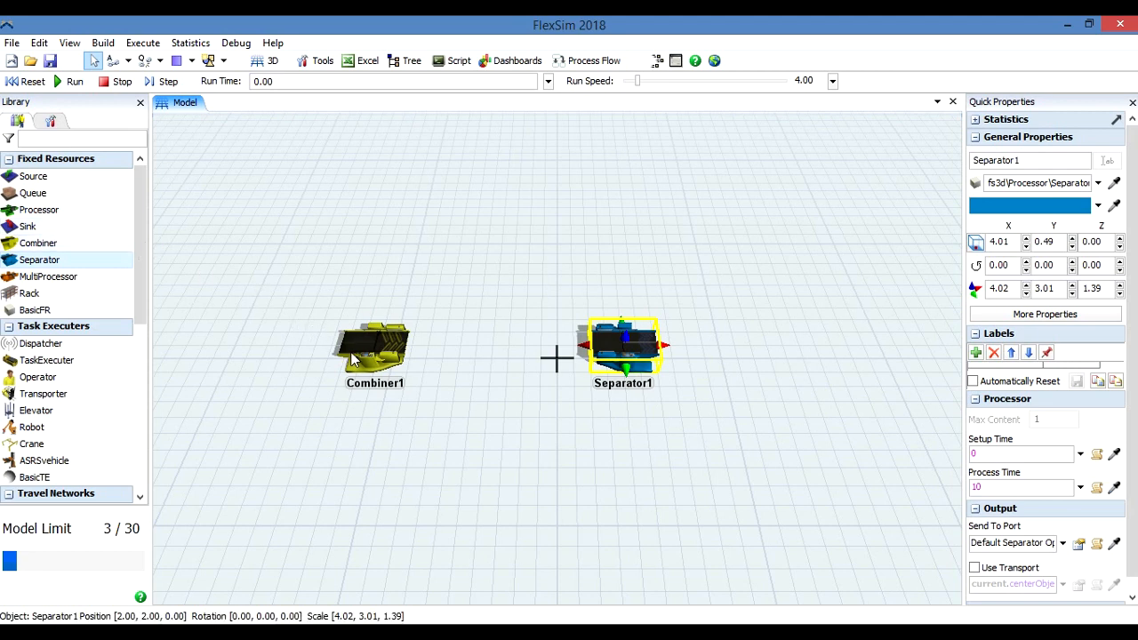
{"action": "left_click", "coordinate": [377, 353]}
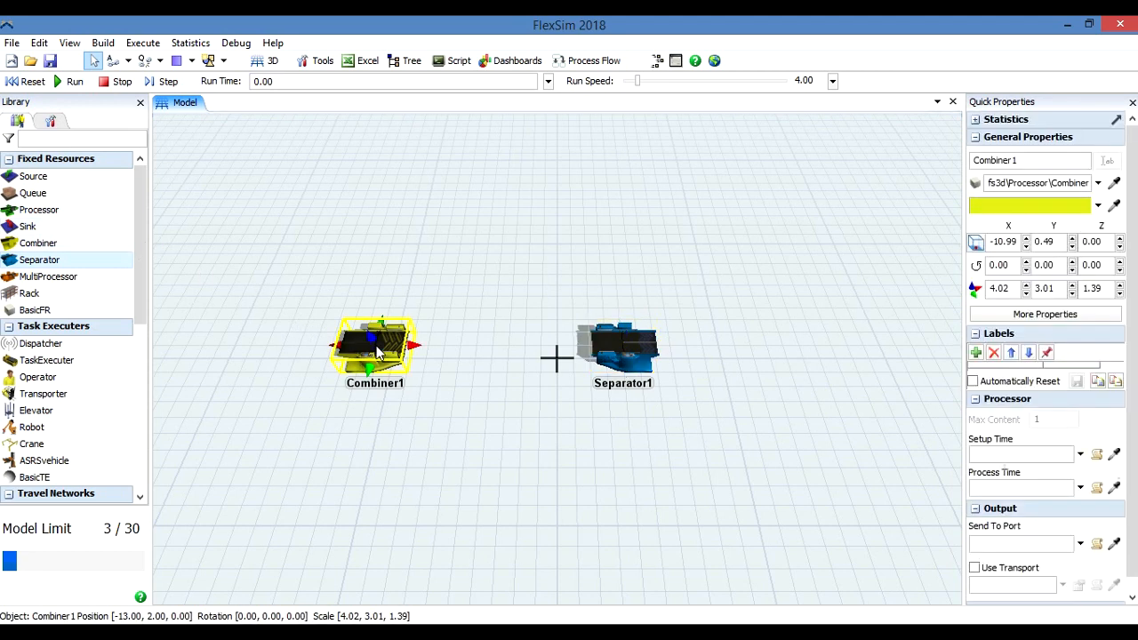
{"action": "left_click", "coordinate": [634, 369]}
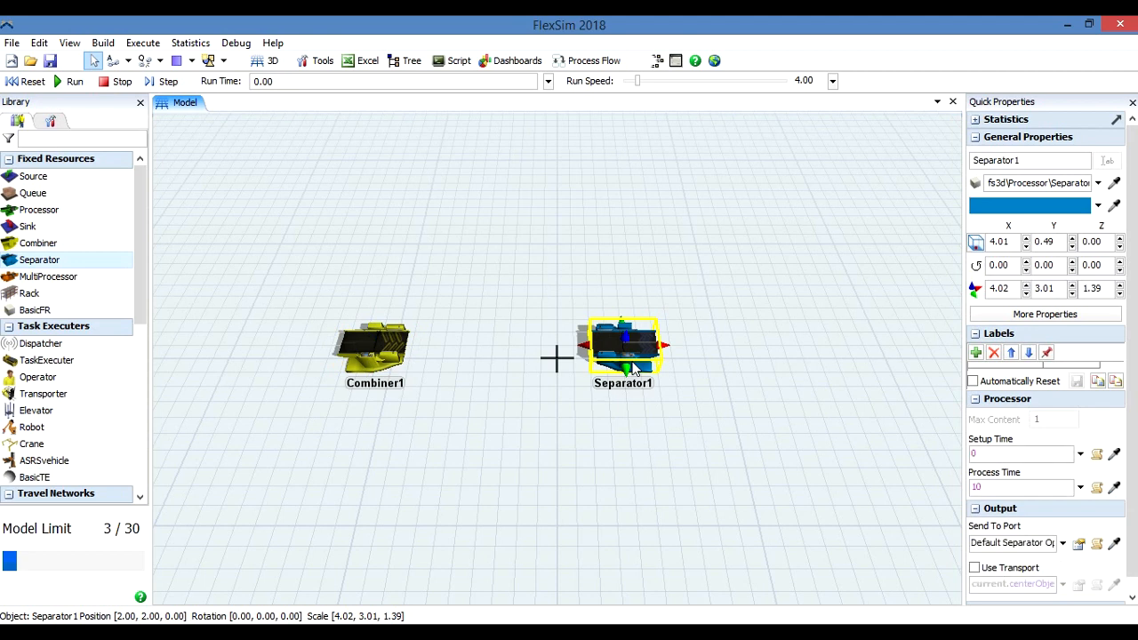
{"action": "left_click", "coordinate": [404, 345]}
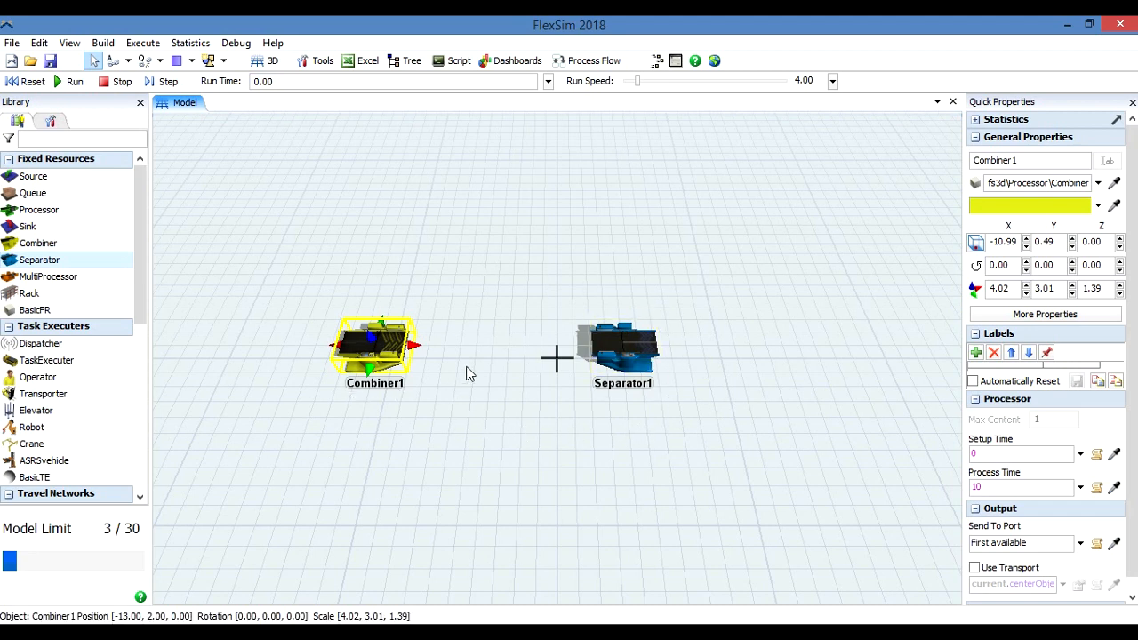
Add two Sources upstream of Combiner1, one at about X -21.47, Y 7.47 and one at about X -19.47, Y -2.53.
{"action": "left_click_drag", "start_coordinate": [58, 177], "coordinate": [246, 267]}
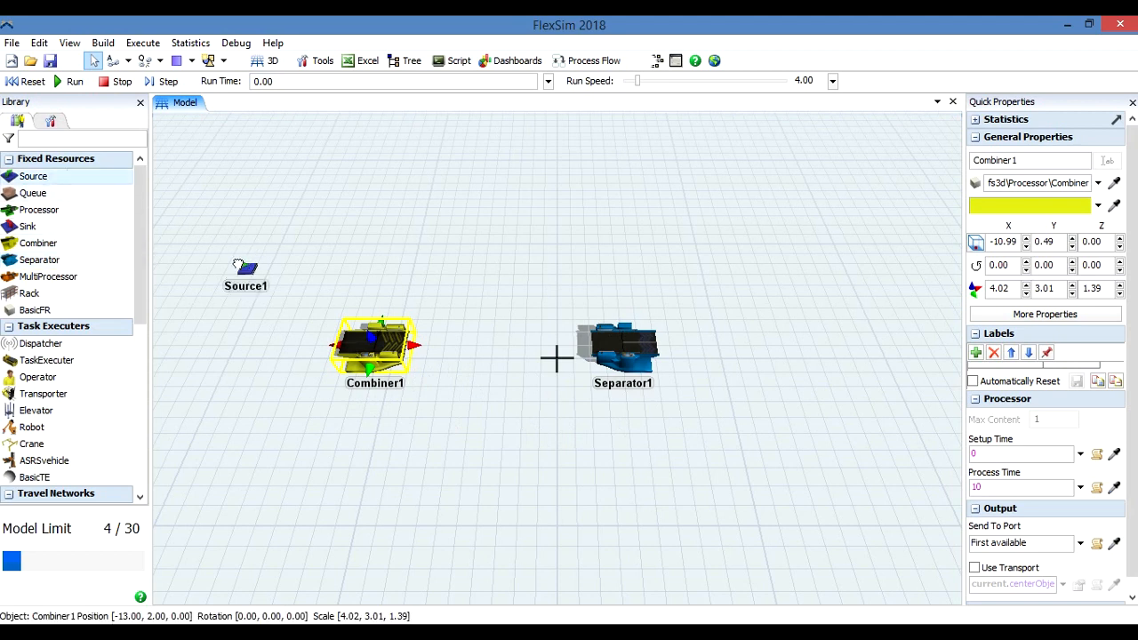
{"action": "left_click_drag", "start_coordinate": [68, 181], "coordinate": [219, 389]}
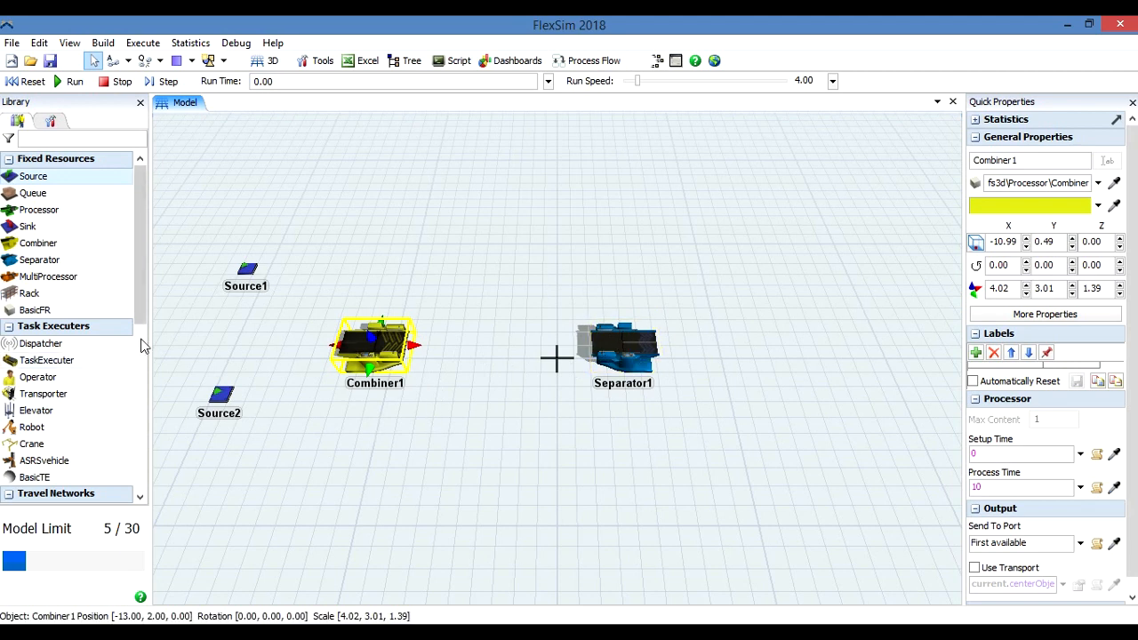
Add a straight conveyor at Combiner1's output side, starting at about X -9.14, Y 0.38.
{"action": "left_click_drag", "start_coordinate": [143, 314], "coordinate": [142, 365]}
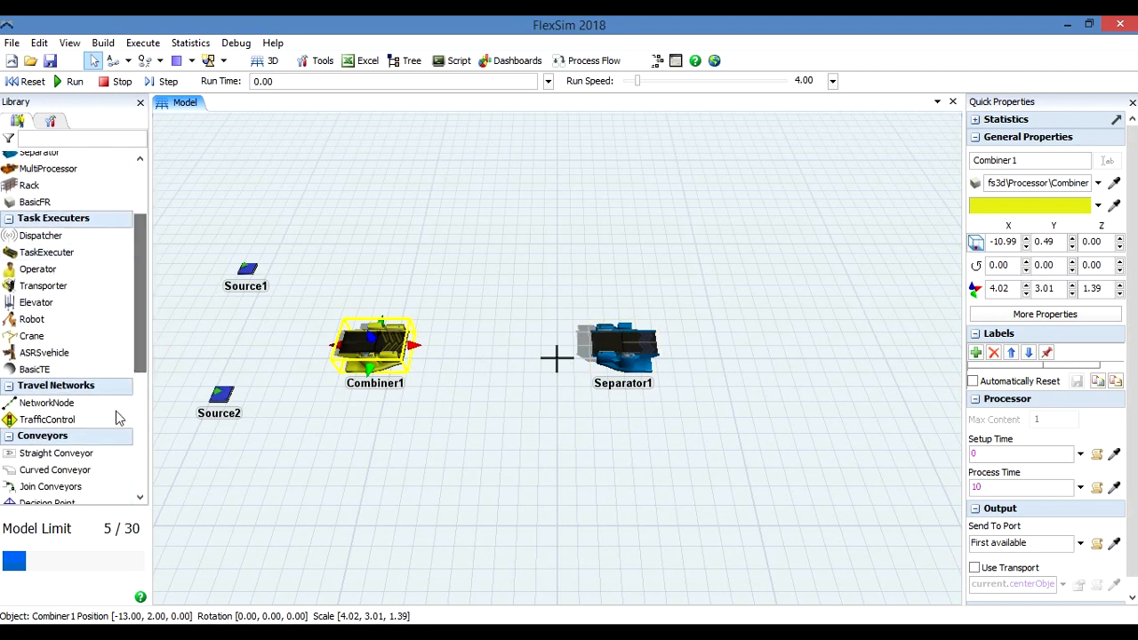
{"action": "left_click", "coordinate": [79, 453]}
{"action": "left_click", "coordinate": [485, 360]}
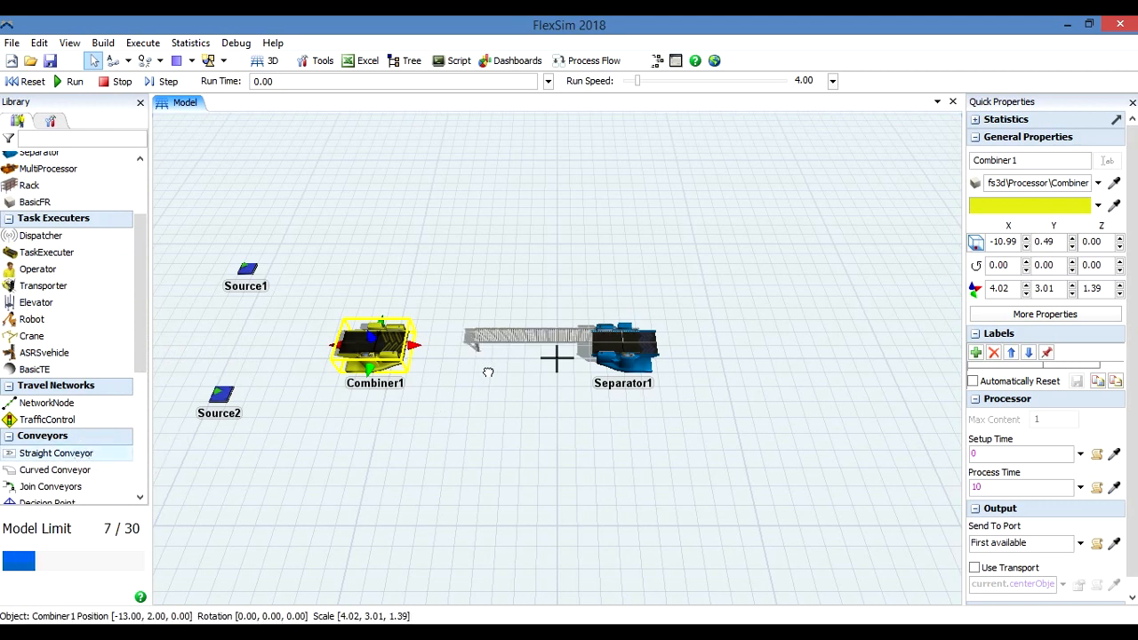
{"action": "left_click_drag", "start_coordinate": [527, 336], "coordinate": [458, 350]}
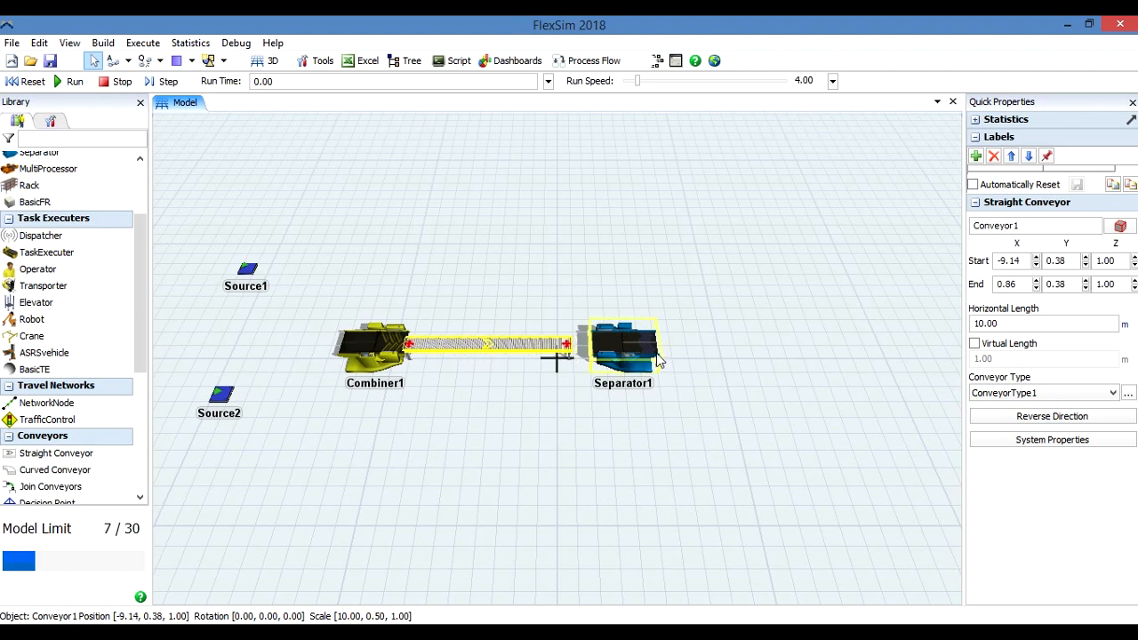
Move Separator1 aside to about X 6.32, Y 4.49 and shorten the straight conveyor to about 8.75 m at its free end.
{"action": "left_click", "coordinate": [688, 314]}
{"action": "left_click_drag", "start_coordinate": [627, 351], "coordinate": [661, 302]}
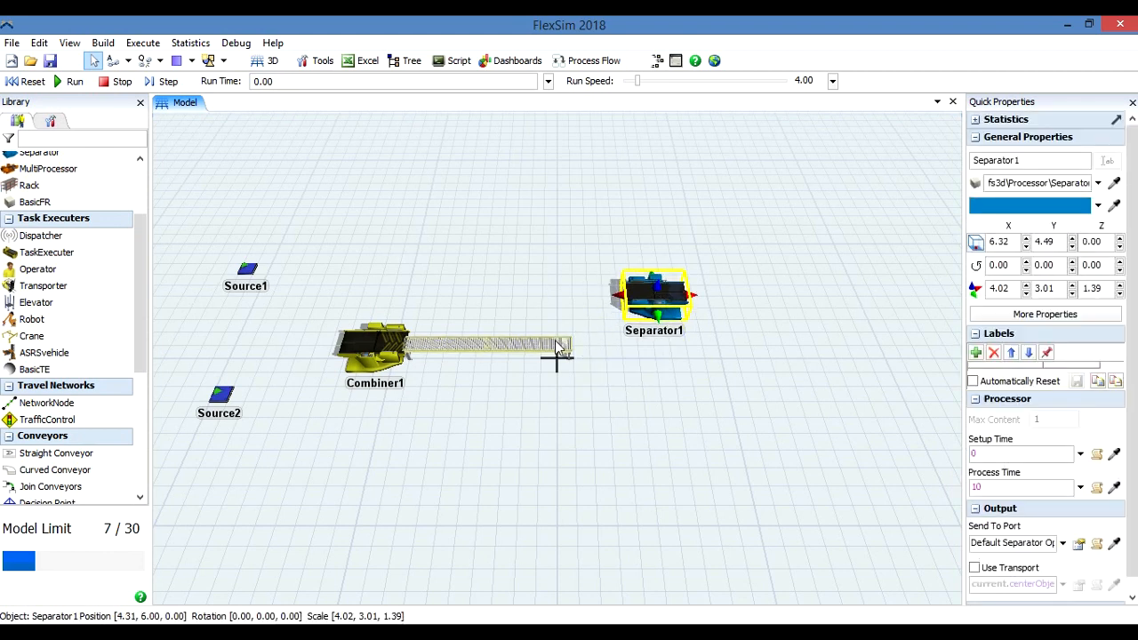
{"action": "left_click", "coordinate": [495, 350]}
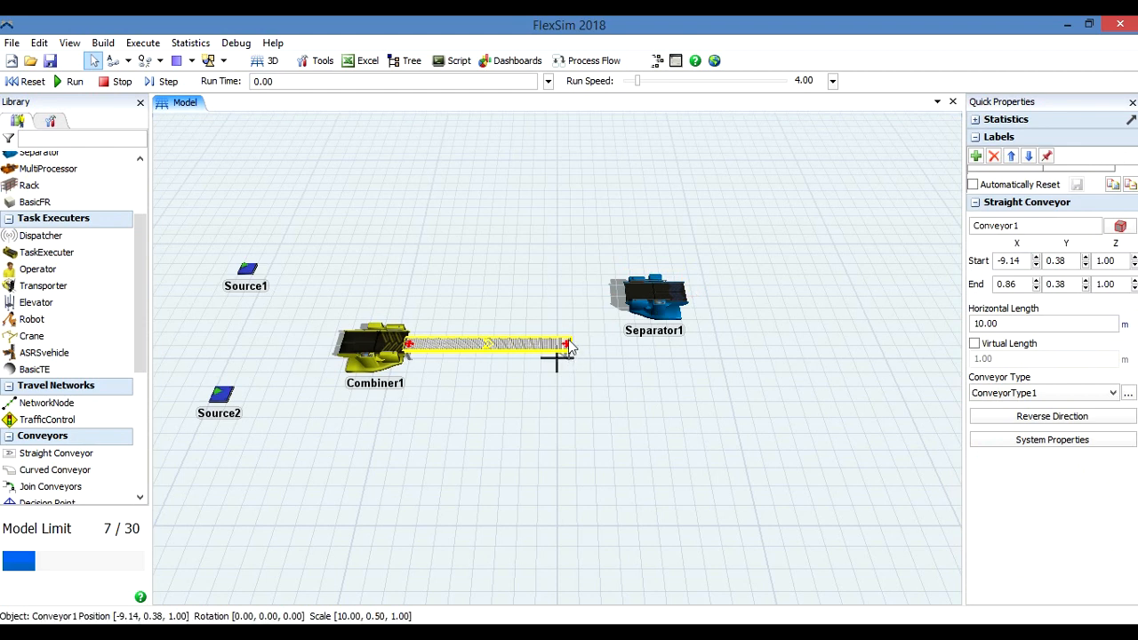
{"action": "mouse_move", "coordinate": [568, 346]}
{"action": "left_mouse_down"}
{"action": "mouse_move", "coordinate": [805, 351]}
{"action": "mouse_move", "coordinate": [472, 356]}
{"action": "mouse_move", "coordinate": [457, 340]}
{"action": "mouse_move", "coordinate": [451, 373]}
{"action": "mouse_move", "coordinate": [462, 325]}
{"action": "mouse_move", "coordinate": [463, 346]}
{"action": "mouse_move", "coordinate": [550, 347]}
{"action": "left_mouse_up"}
{"action": "left_click", "coordinate": [612, 376]}
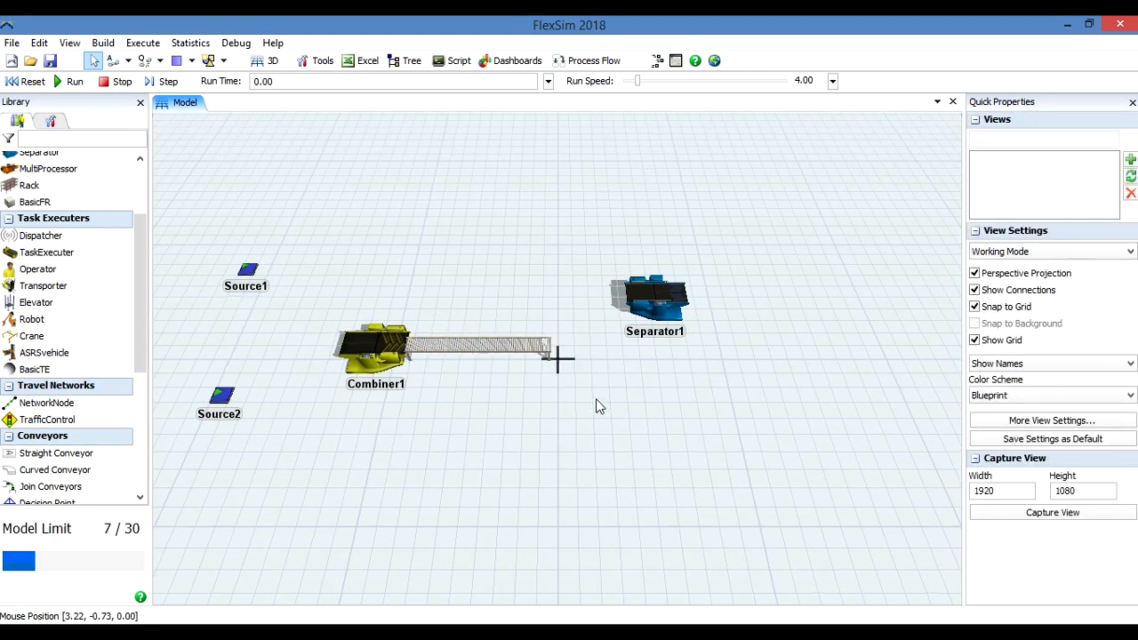
Move Separator1 to the end of the shortened conveyor, at about X 1.30, Y 0.49.
{"action": "left_click", "coordinate": [647, 331]}
{"action": "left_click_drag", "start_coordinate": [674, 303], "coordinate": [594, 352]}
{"action": "left_click", "coordinate": [679, 379]}
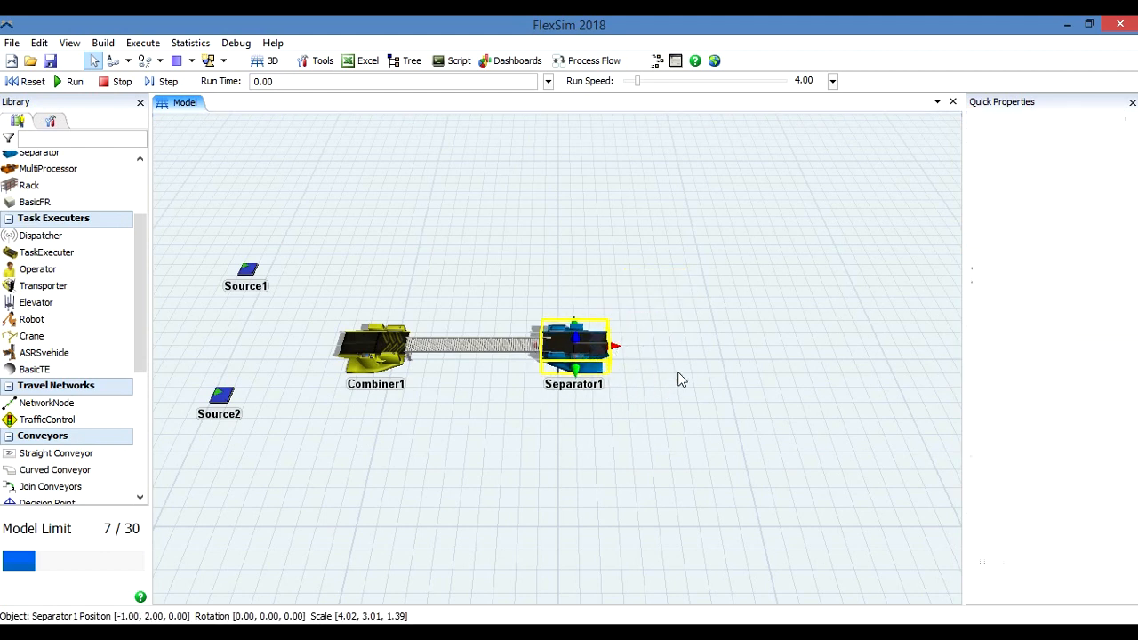
{"action": "left_click_drag", "start_coordinate": [576, 348], "coordinate": [583, 352]}
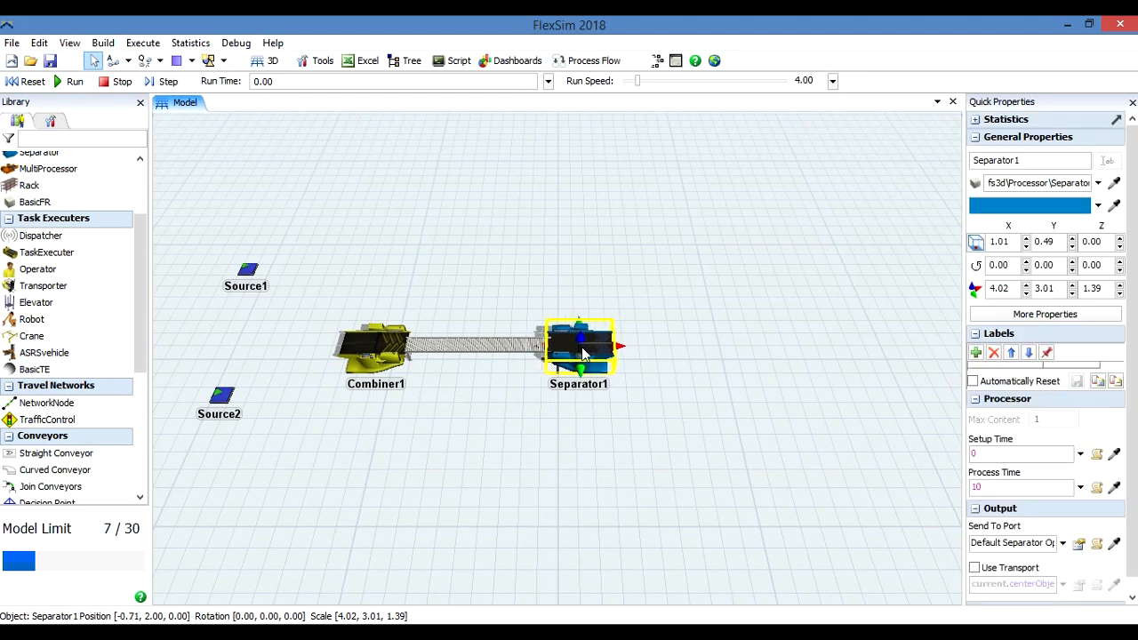
{"action": "left_click", "coordinate": [569, 457]}
Add a second straight conveyor at Separator1's output side, starting at about X 3.20, Y -0.17.
{"action": "left_click", "coordinate": [56, 453]}
{"action": "left_click", "coordinate": [722, 372]}
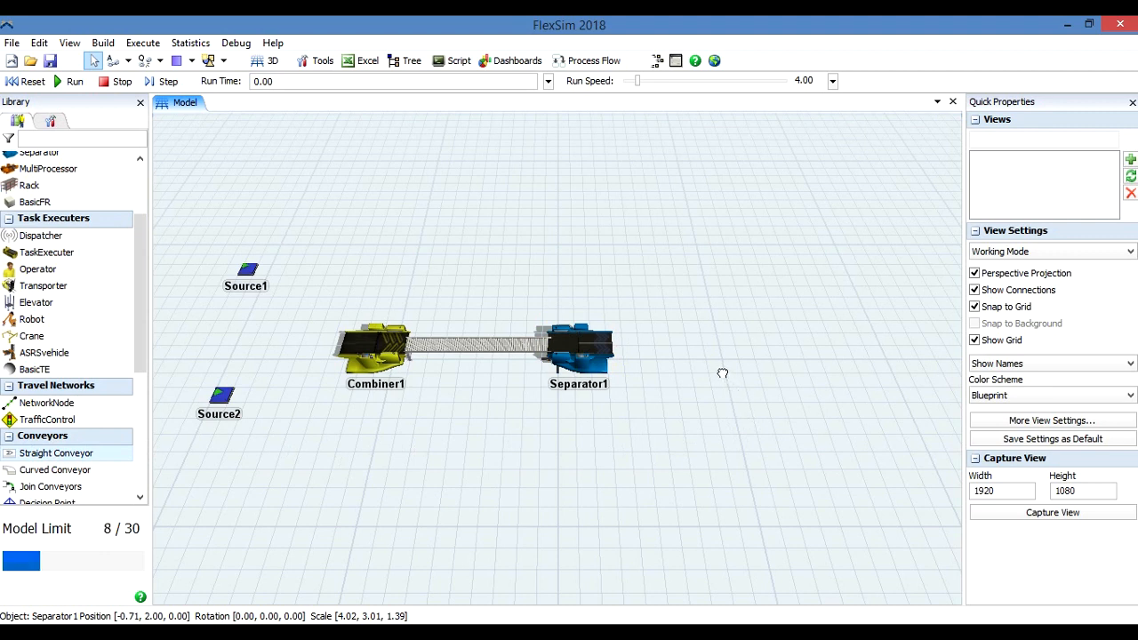
{"action": "left_click_drag", "start_coordinate": [768, 362], "coordinate": [651, 357]}
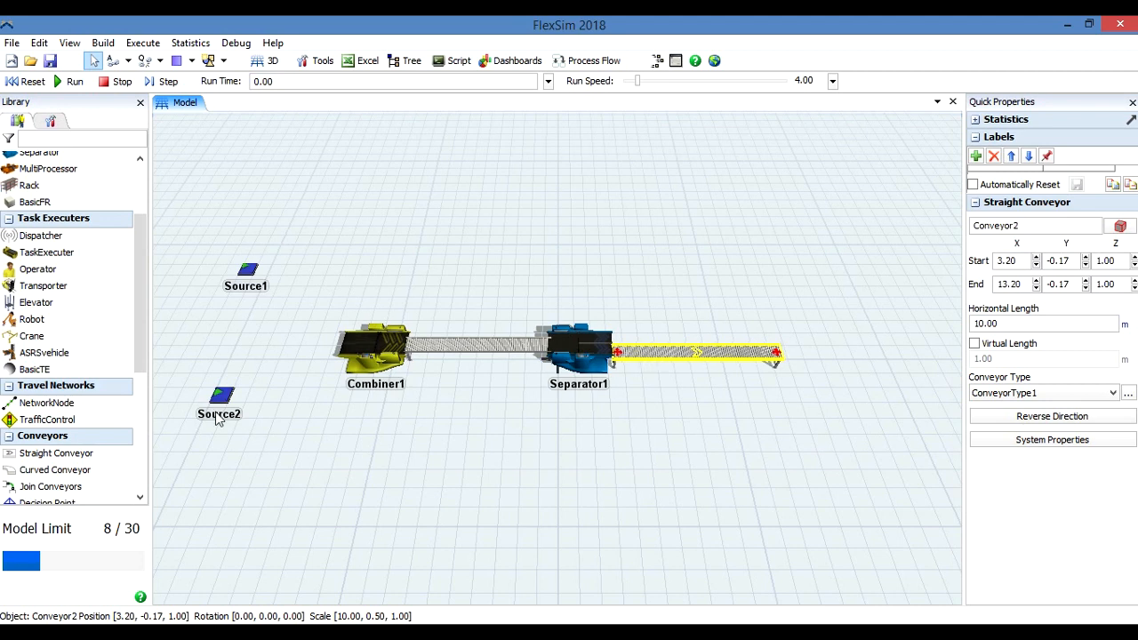
Add a curved conveyor at Separator1's output side, starting beside the second straight conveyor at about X 2.97, Y 0.73.
{"action": "left_click", "coordinate": [56, 469]}
{"action": "left_click_drag", "start_coordinate": [214, 438], "coordinate": [682, 309]}
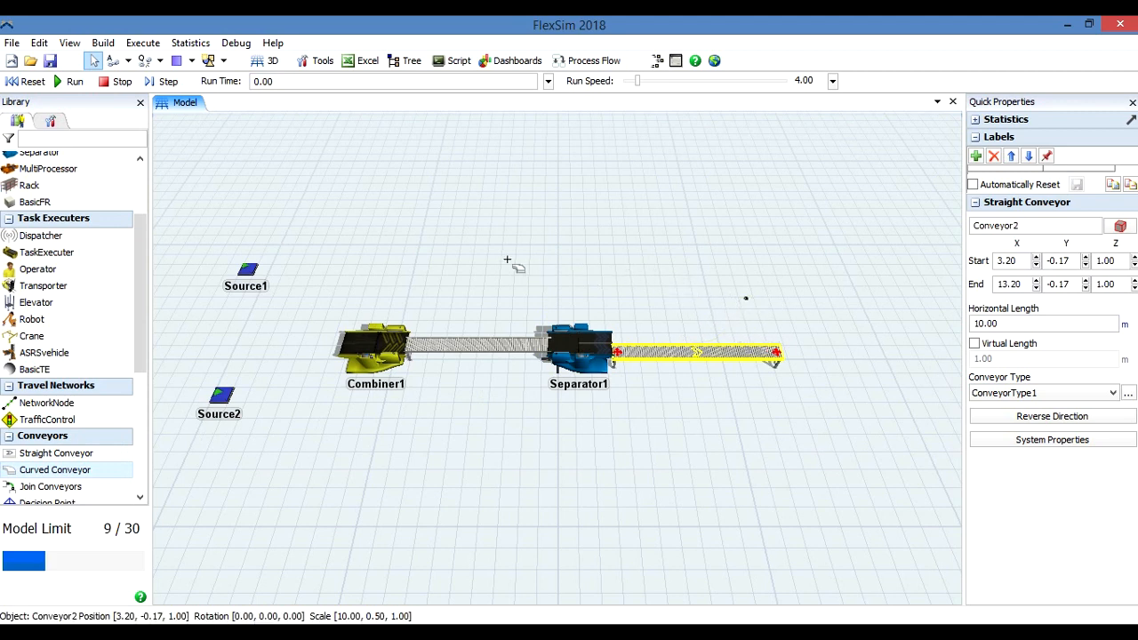
{"action": "left_click_drag", "start_coordinate": [737, 333], "coordinate": [674, 334]}
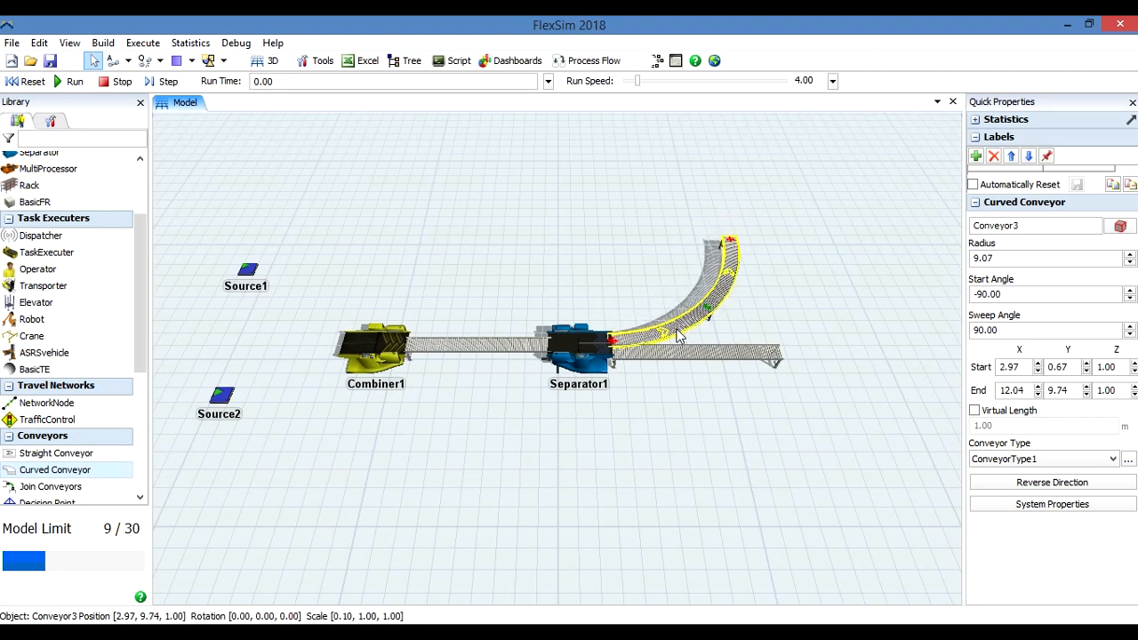
{"action": "left_click", "coordinate": [805, 308]}
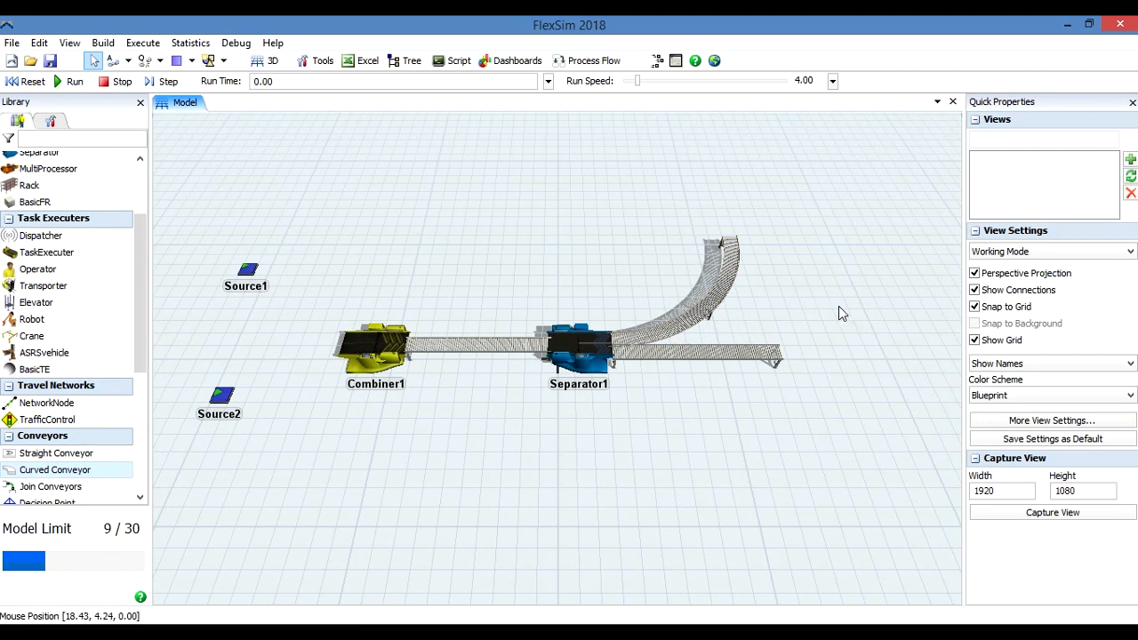
Adjust the far end of the curved conveyor to a radius of about 9.22, keeping its 90-degree sweep.
{"action": "left_click", "coordinate": [738, 259]}
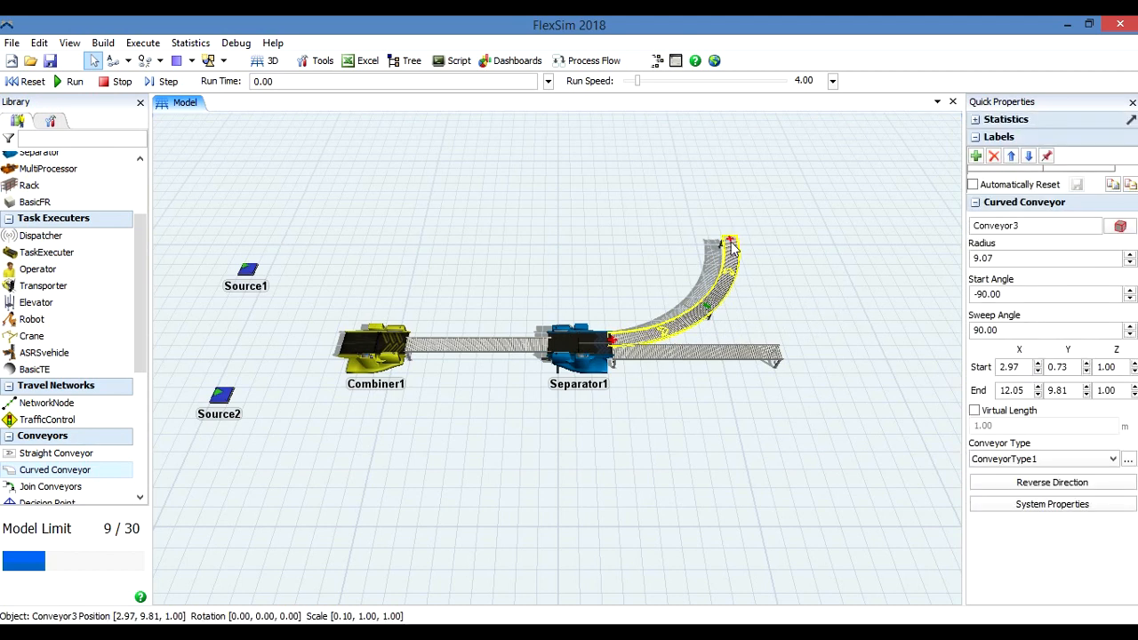
{"action": "left_click_drag", "start_coordinate": [731, 239], "coordinate": [716, 146]}
{"action": "left_click_drag", "start_coordinate": [742, 211], "coordinate": [732, 238]}
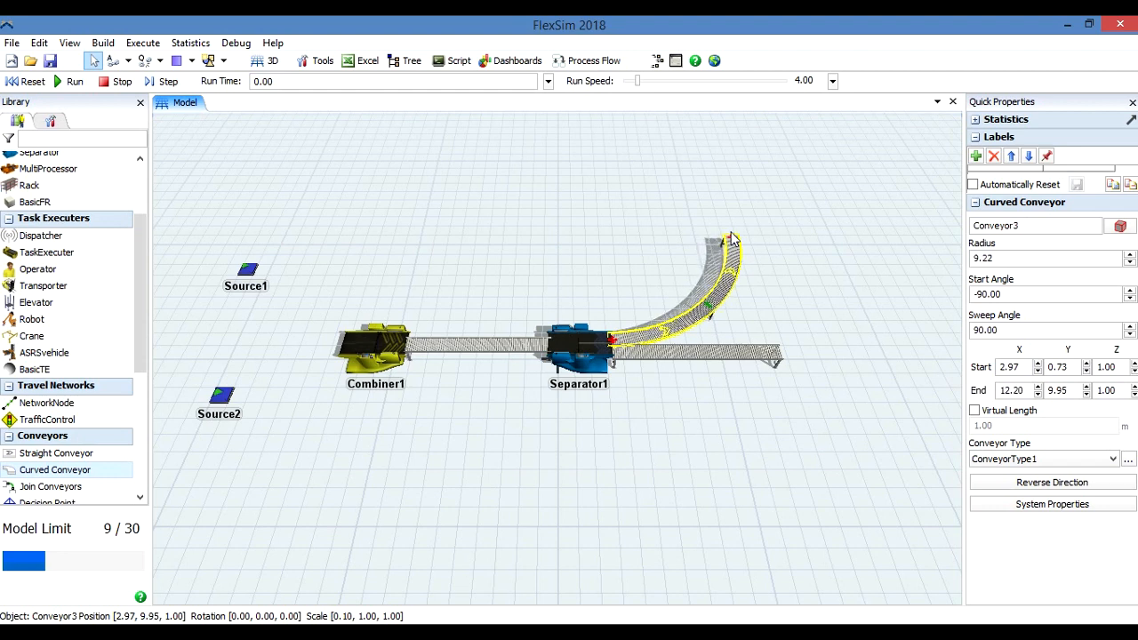
{"action": "left_click", "coordinate": [810, 374]}
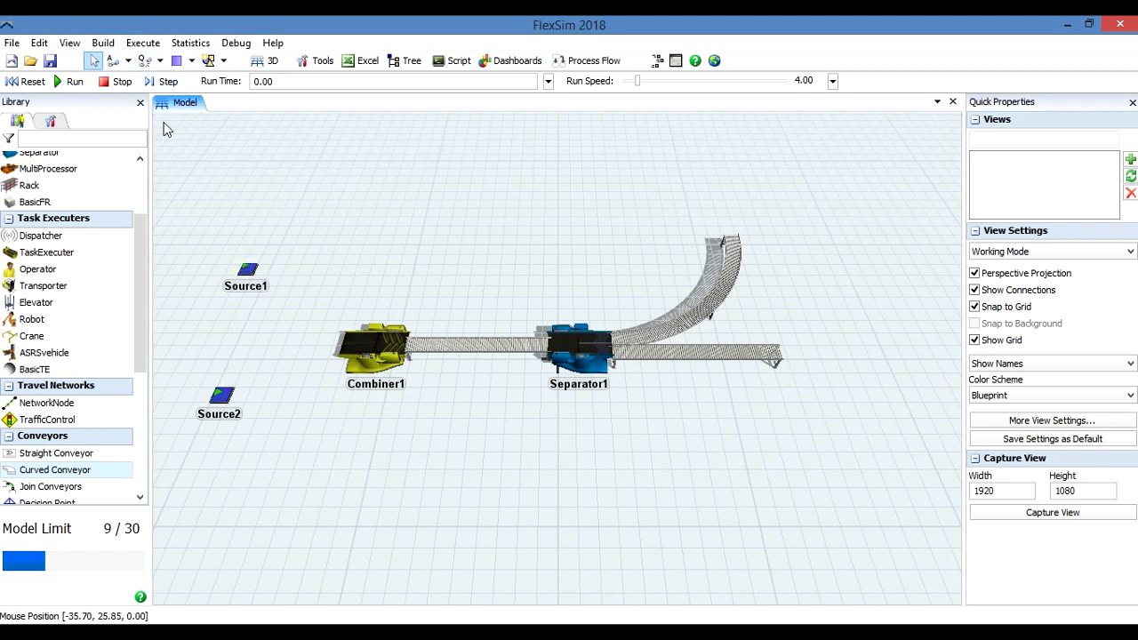
Connect Source1 and Source2 to Combiner1 with Connect Objects.
{"action": "left_click", "coordinate": [130, 65]}
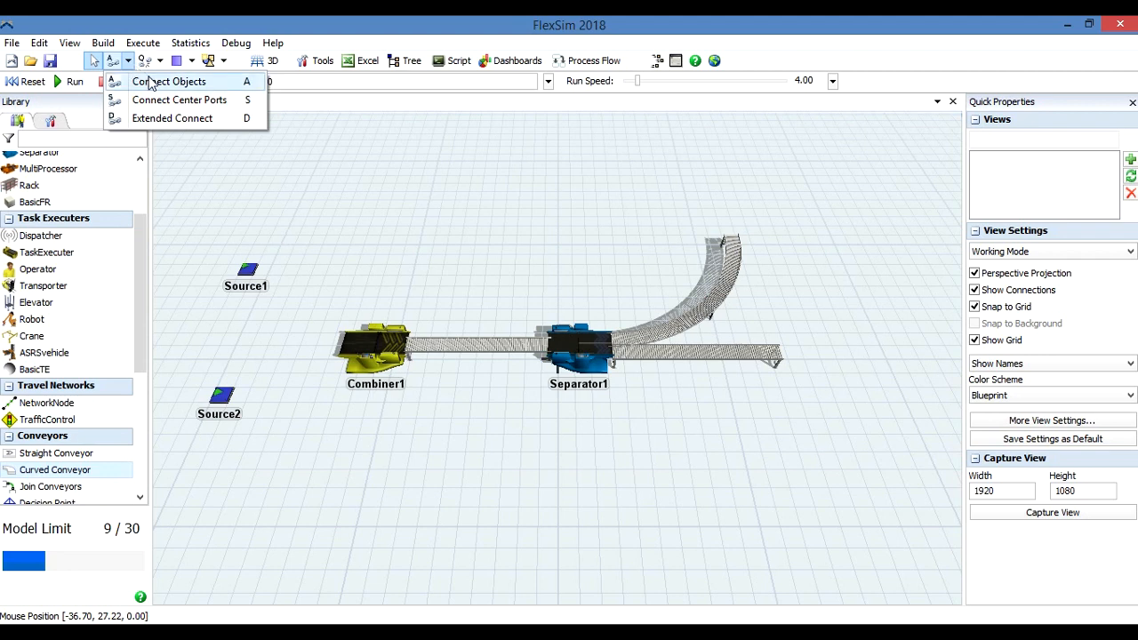
{"action": "left_click", "coordinate": [149, 83]}
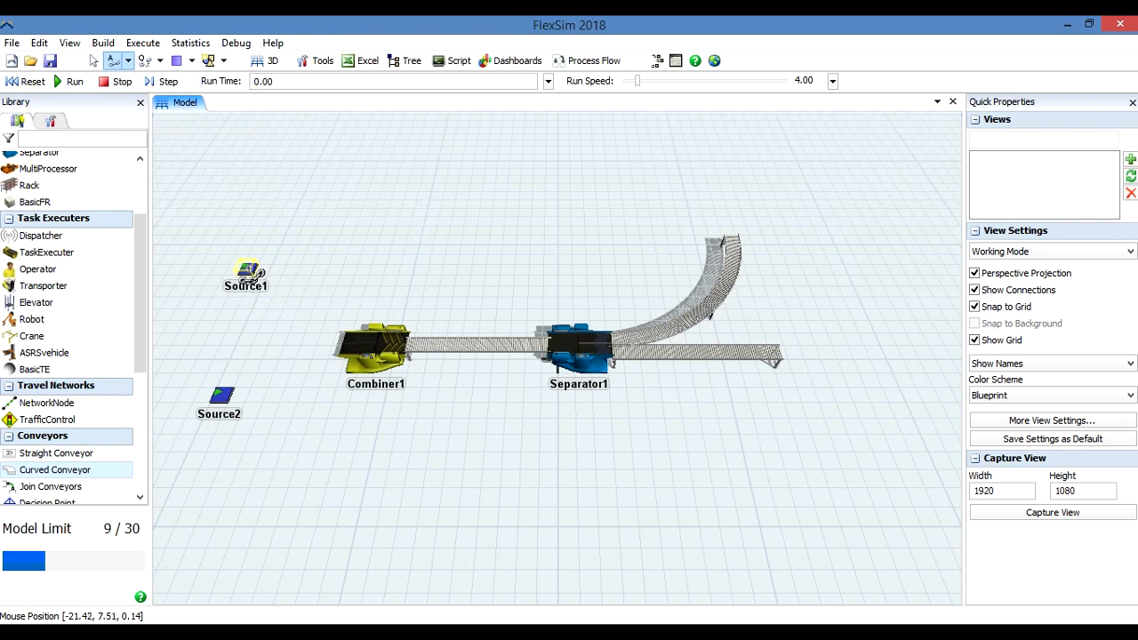
{"action": "left_click", "coordinate": [250, 272]}
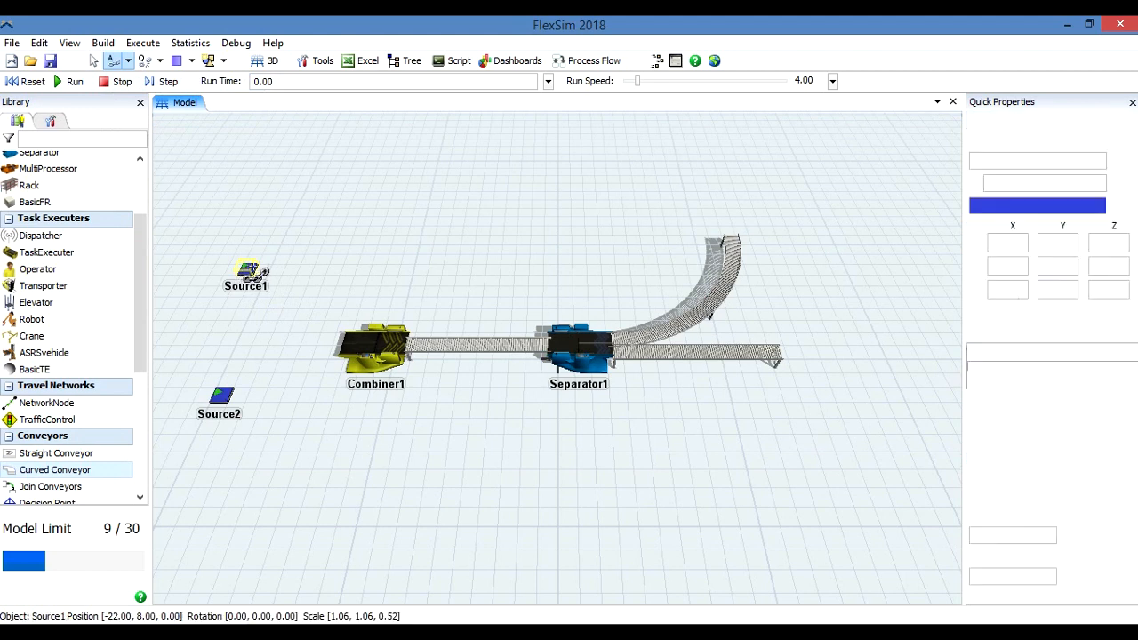
{"action": "left_click", "coordinate": [371, 345]}
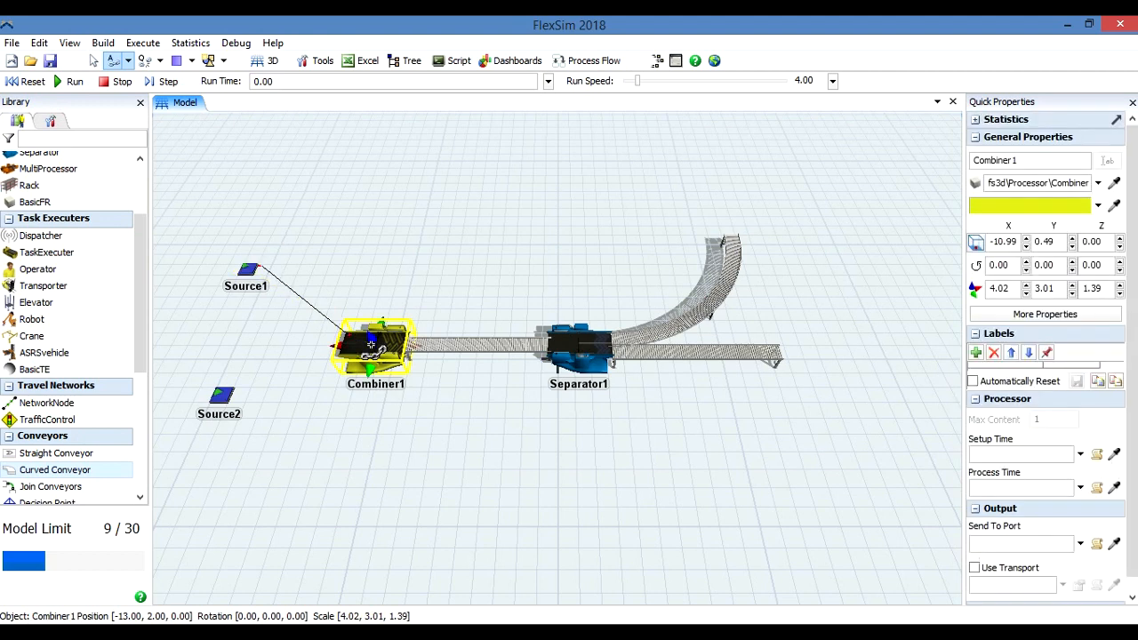
{"action": "key", "text": "Escape"}
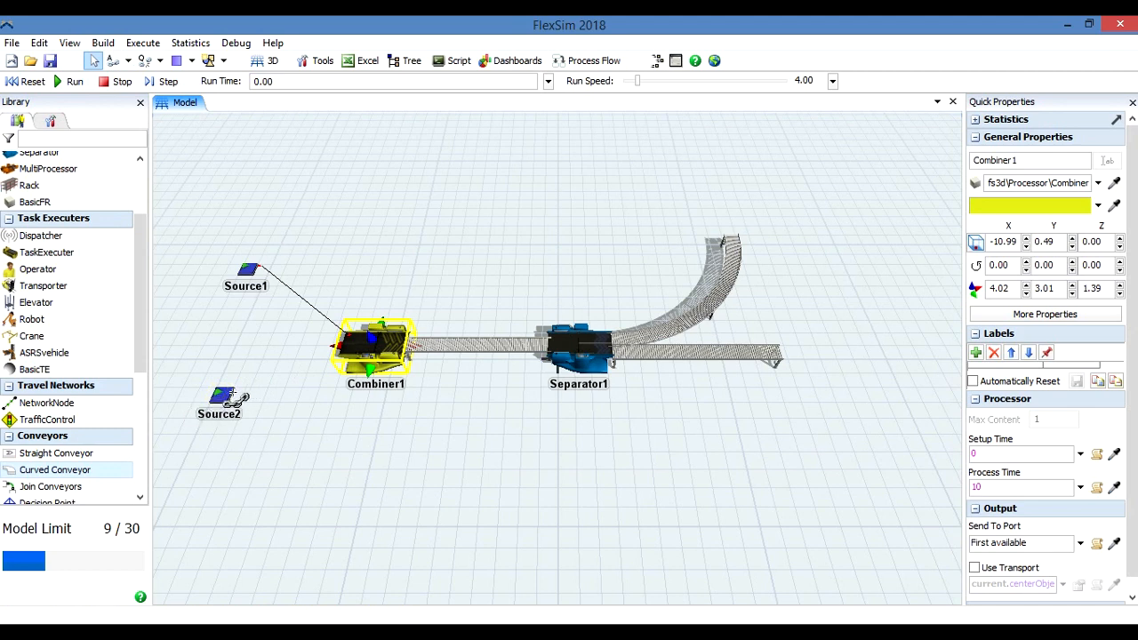
{"action": "left_click", "coordinate": [227, 399]}
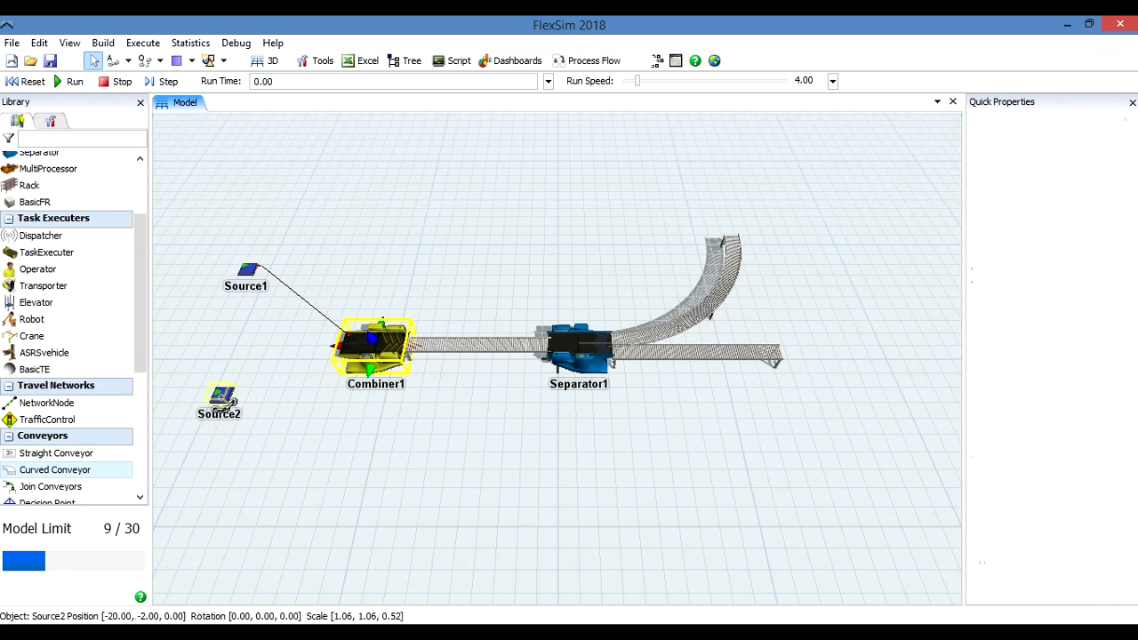
{"action": "left_click", "coordinate": [373, 343]}
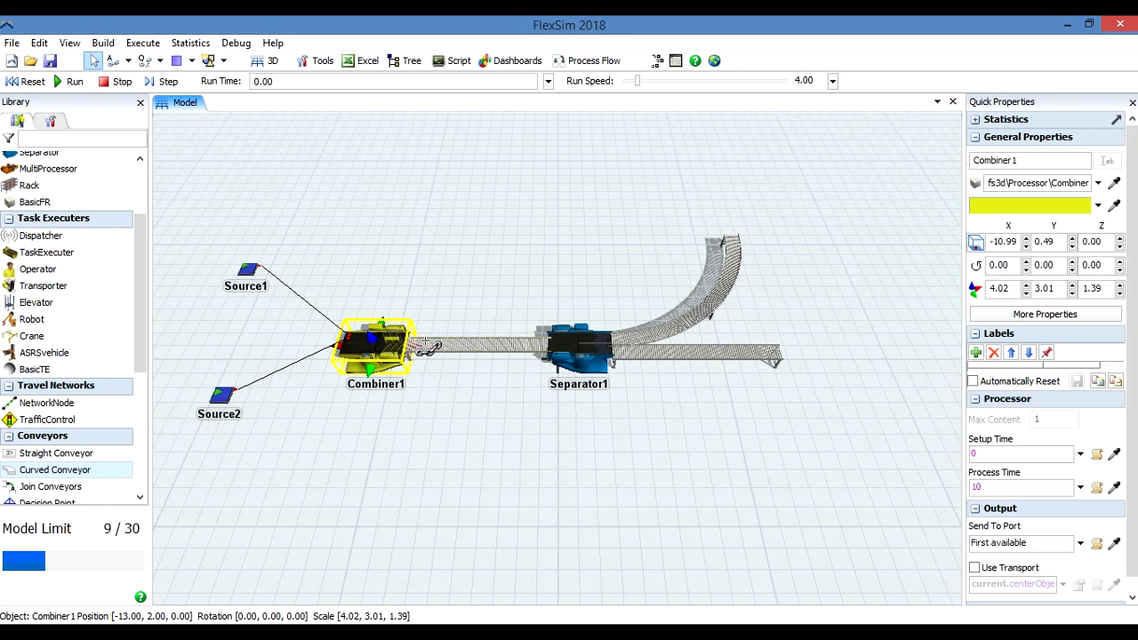
Connect Combiner1 through the first conveyor to Separator1, and Separator1 to both the curved and the second straight conveyor.
{"action": "left_click", "coordinate": [456, 346]}
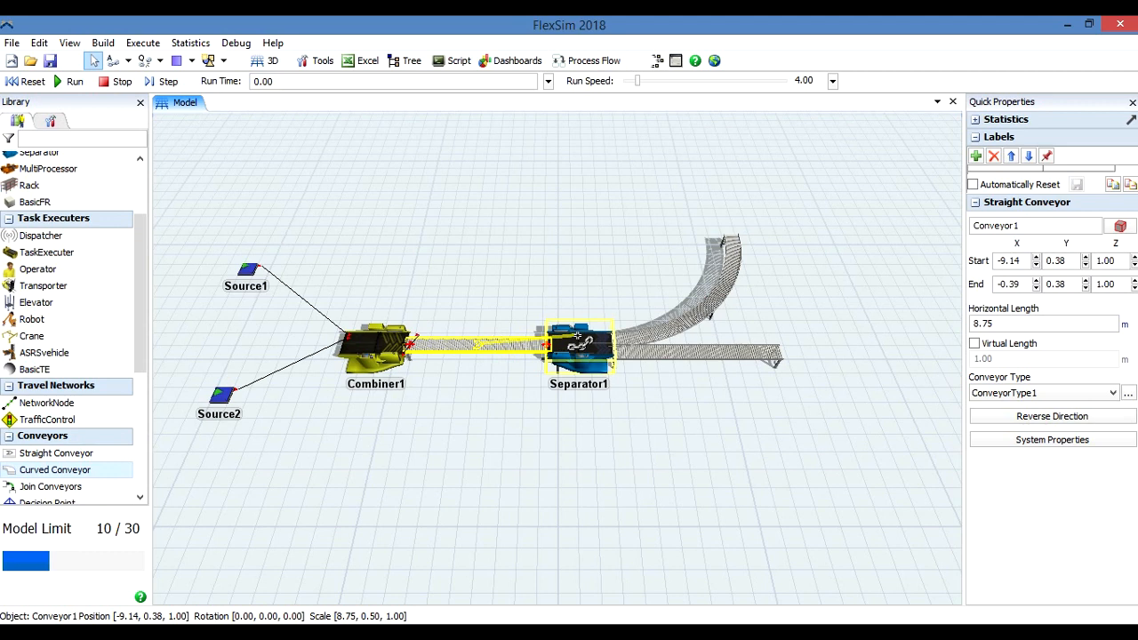
{"action": "left_click", "coordinate": [577, 338]}
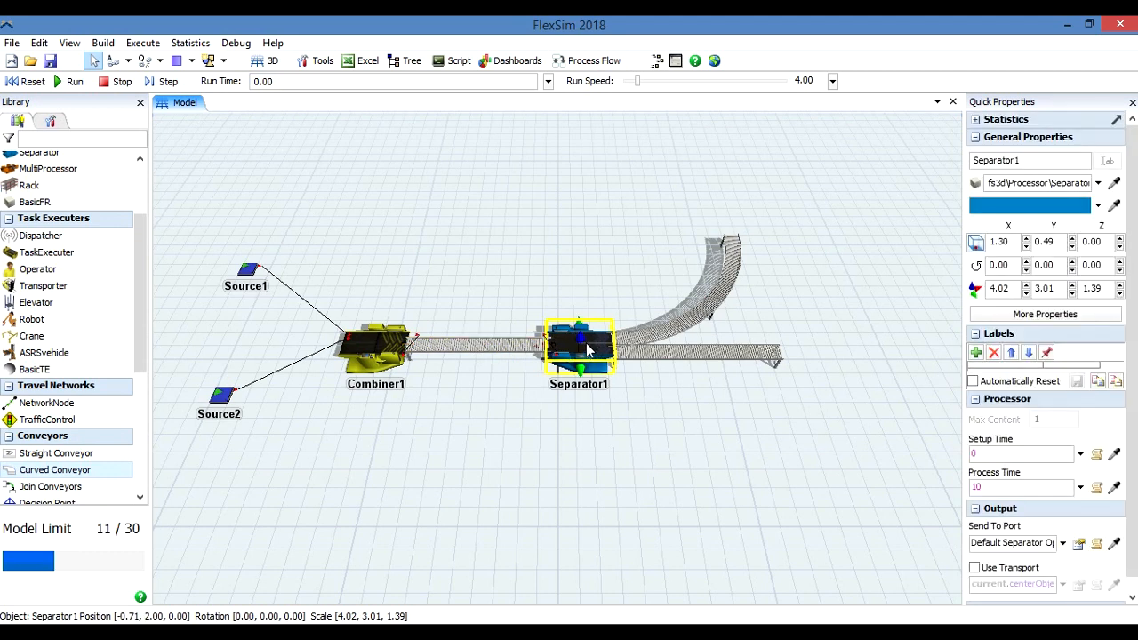
{"action": "left_click_drag", "start_coordinate": [585, 350], "coordinate": [713, 306]}
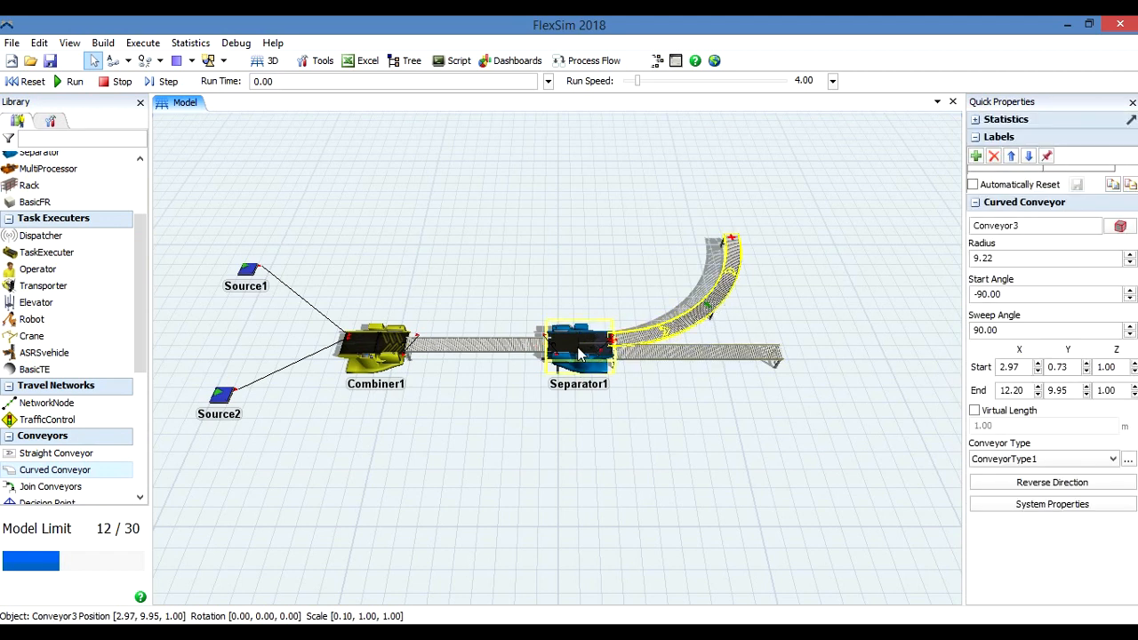
{"action": "left_click_drag", "start_coordinate": [578, 347], "coordinate": [703, 359]}
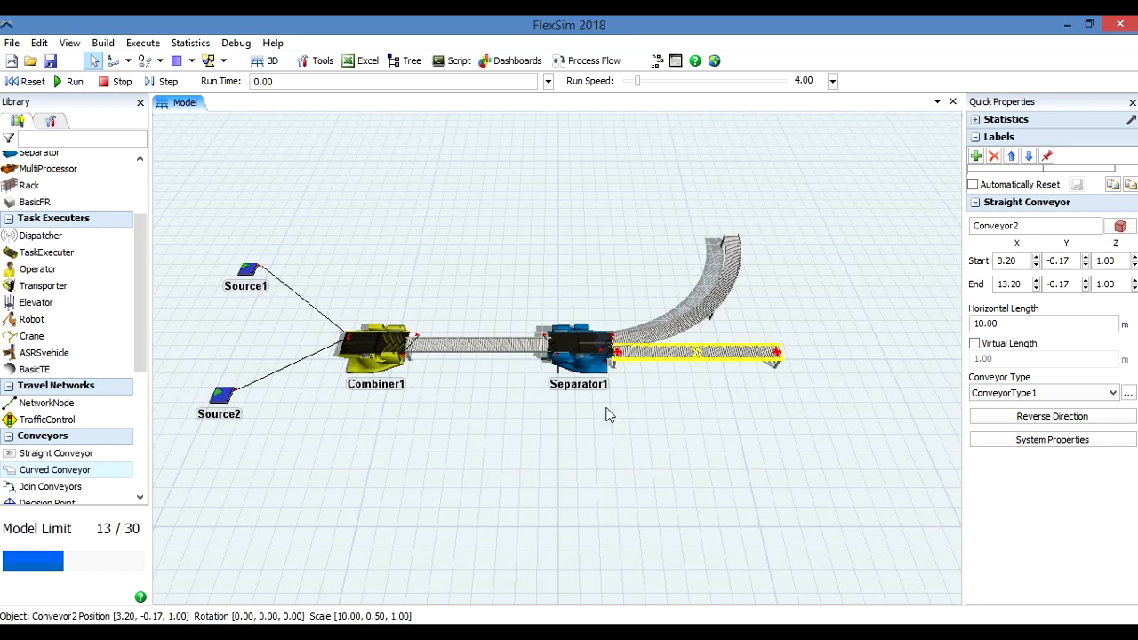
Nudge Separator1 into line between the conveyors at about X 1.31, Y 0.49.
{"action": "mouse_move", "coordinate": [590, 365]}
{"action": "left_mouse_down"}
{"action": "mouse_move", "coordinate": [579, 477]}
{"action": "mouse_move", "coordinate": [563, 401]}
{"action": "mouse_move", "coordinate": [568, 209]}
{"action": "mouse_move", "coordinate": [525, 200]}
{"action": "mouse_move", "coordinate": [489, 227]}
{"action": "mouse_move", "coordinate": [436, 362]}
{"action": "mouse_move", "coordinate": [592, 347]}
{"action": "left_mouse_up"}
{"action": "left_click", "coordinate": [706, 444]}
{"action": "left_click_drag", "start_coordinate": [586, 348], "coordinate": [581, 349]}
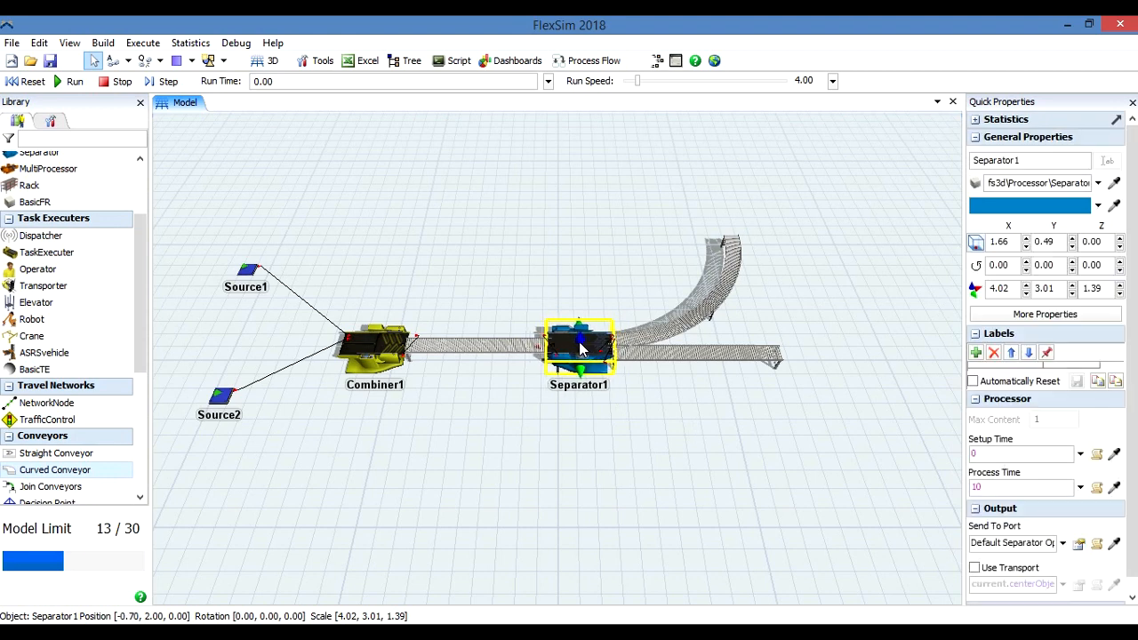
{"action": "left_click", "coordinate": [687, 434]}
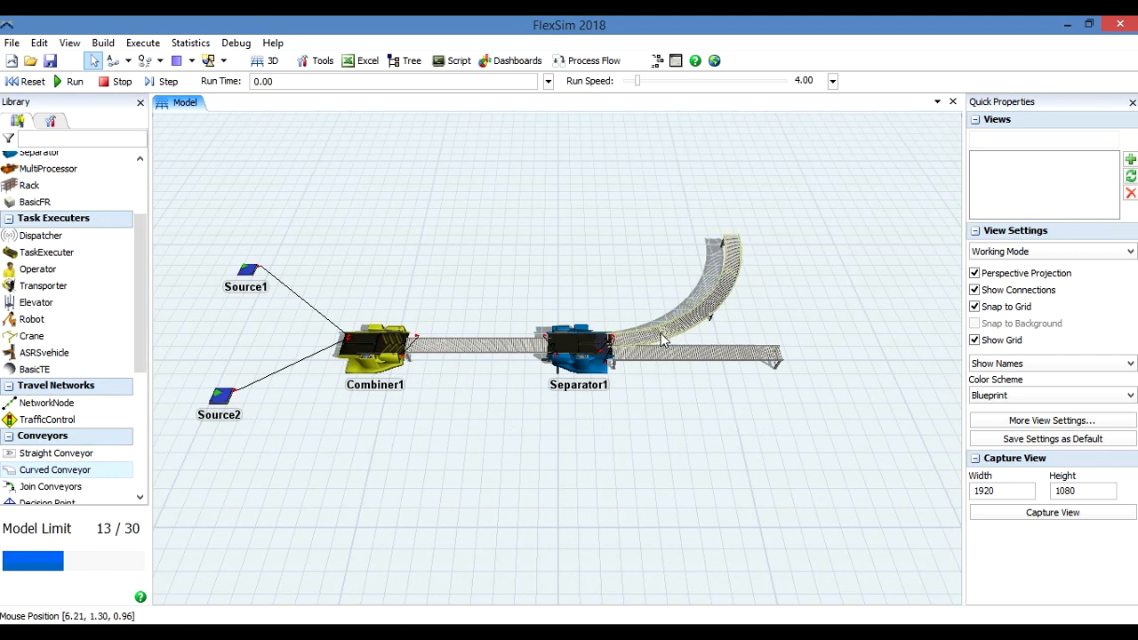
Place a Rack beyond the outlet of the curved conveyor at about X 7, Y 17.
{"action": "scroll", "coordinate": [140, 498], "scroll_direction": "down", "scroll_amount": 5}
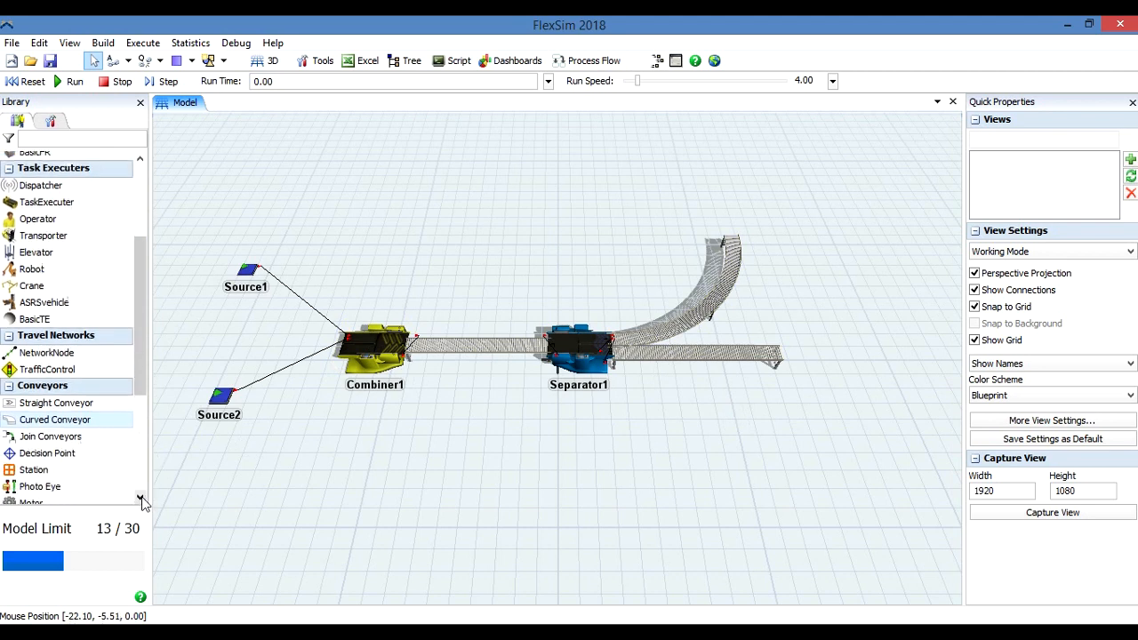
{"action": "left_click", "coordinate": [142, 498]}
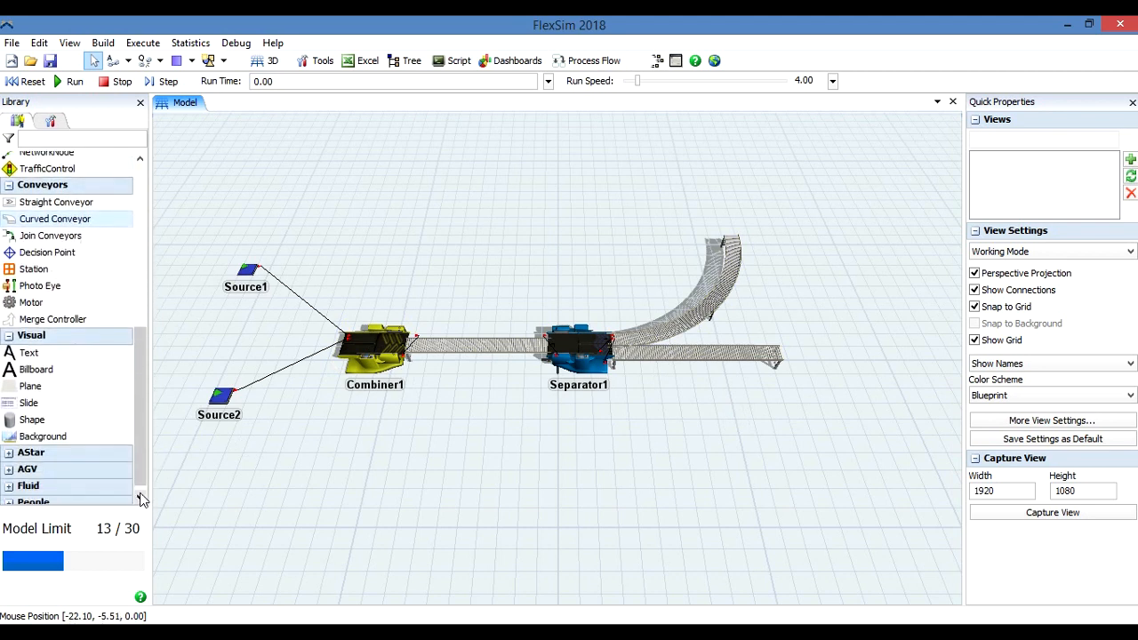
{"action": "left_click_drag", "start_coordinate": [141, 477], "coordinate": [156, 355]}
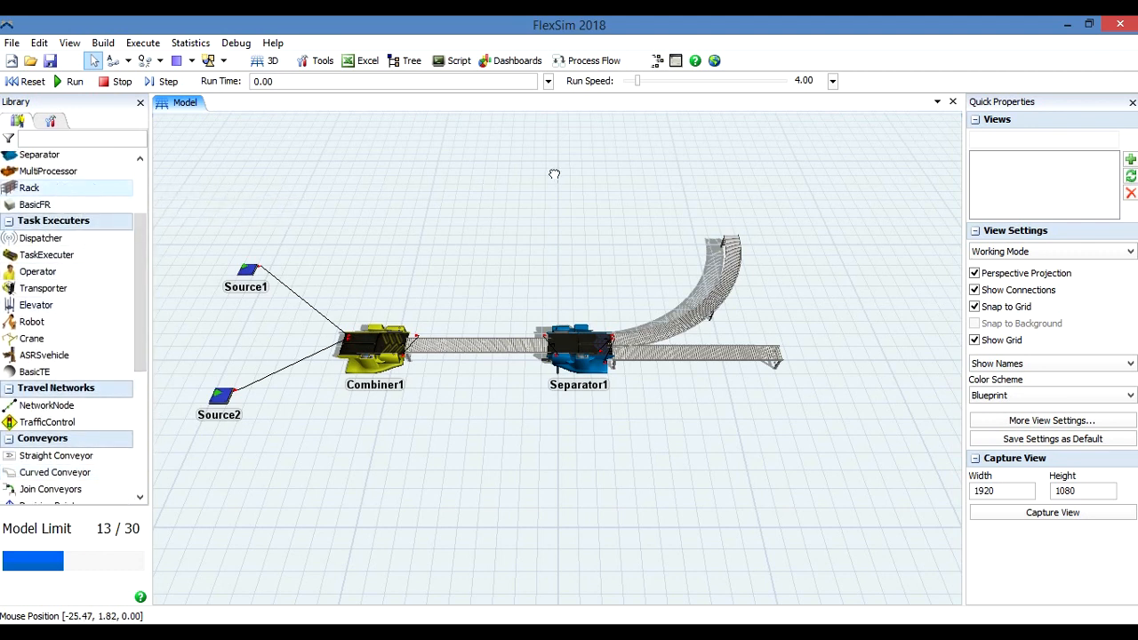
{"action": "left_click_drag", "start_coordinate": [649, 160], "coordinate": [648, 158]}
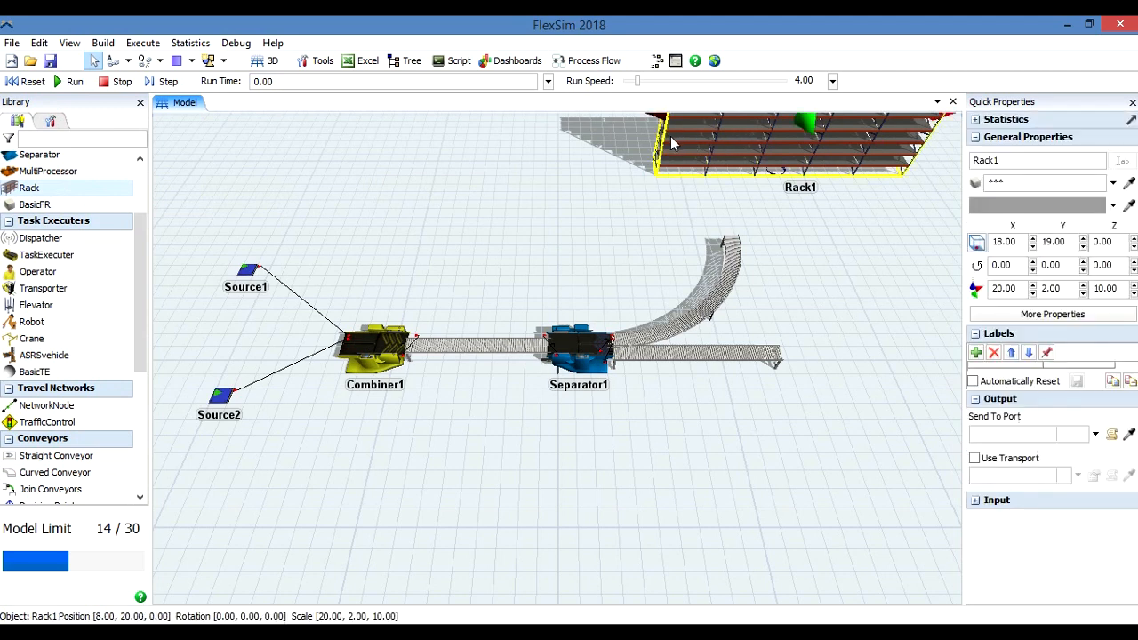
{"action": "left_click", "coordinate": [801, 412]}
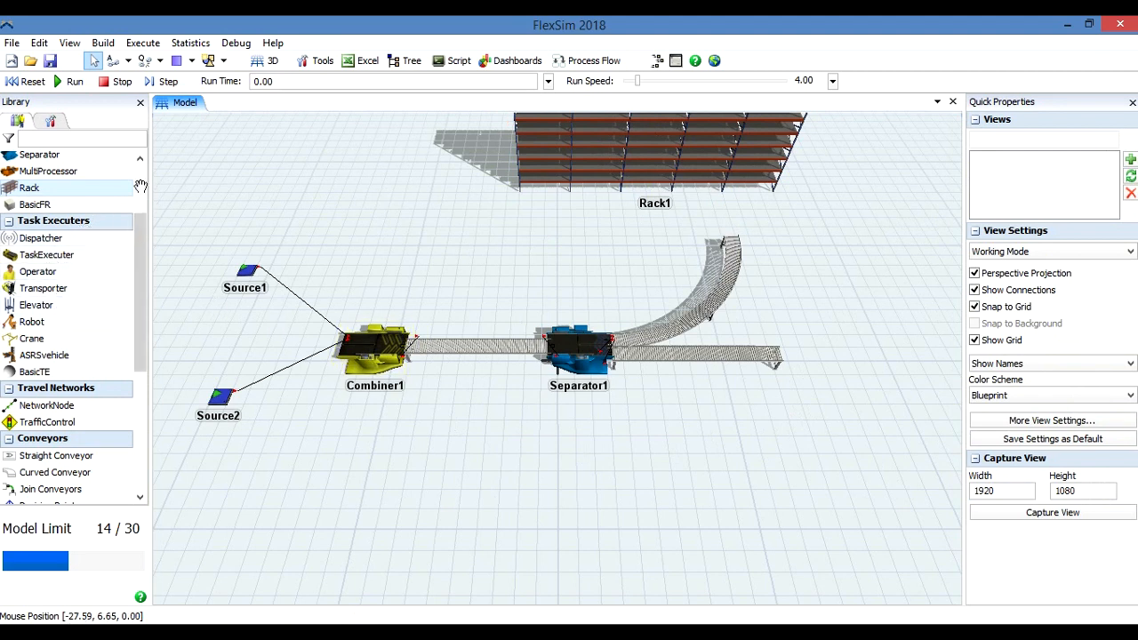
Place a Sink past the end of the outgoing straight conveyor at about X 20.53, Y 0.47.
{"action": "scroll", "coordinate": [141, 187], "scroll_direction": "up", "scroll_amount": 3}
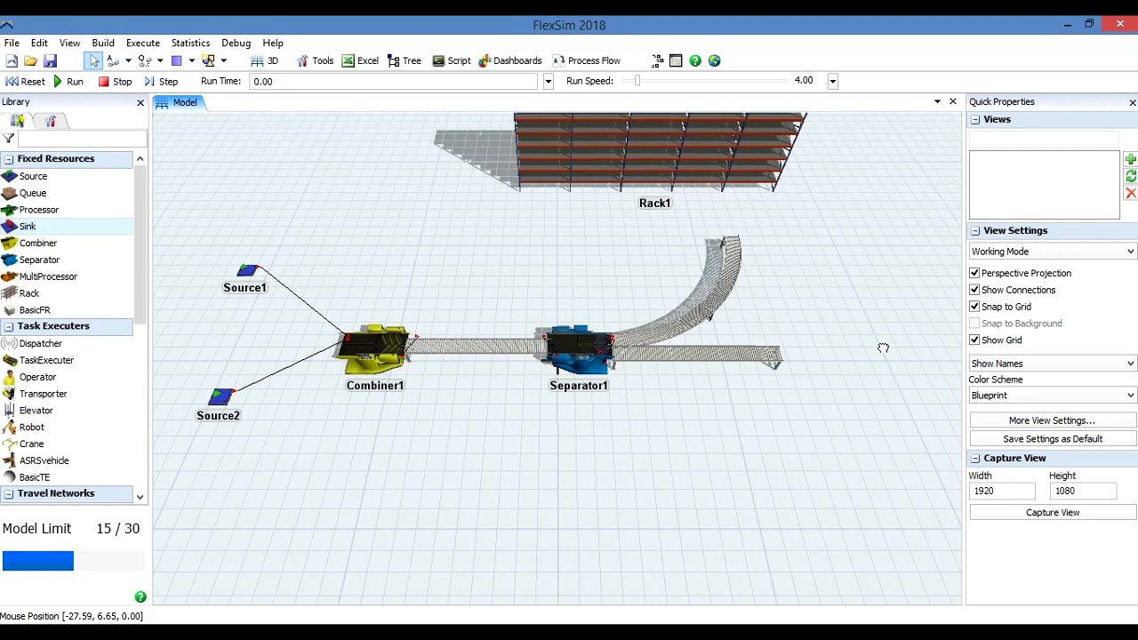
{"action": "left_click_drag", "start_coordinate": [883, 348], "coordinate": [883, 350]}
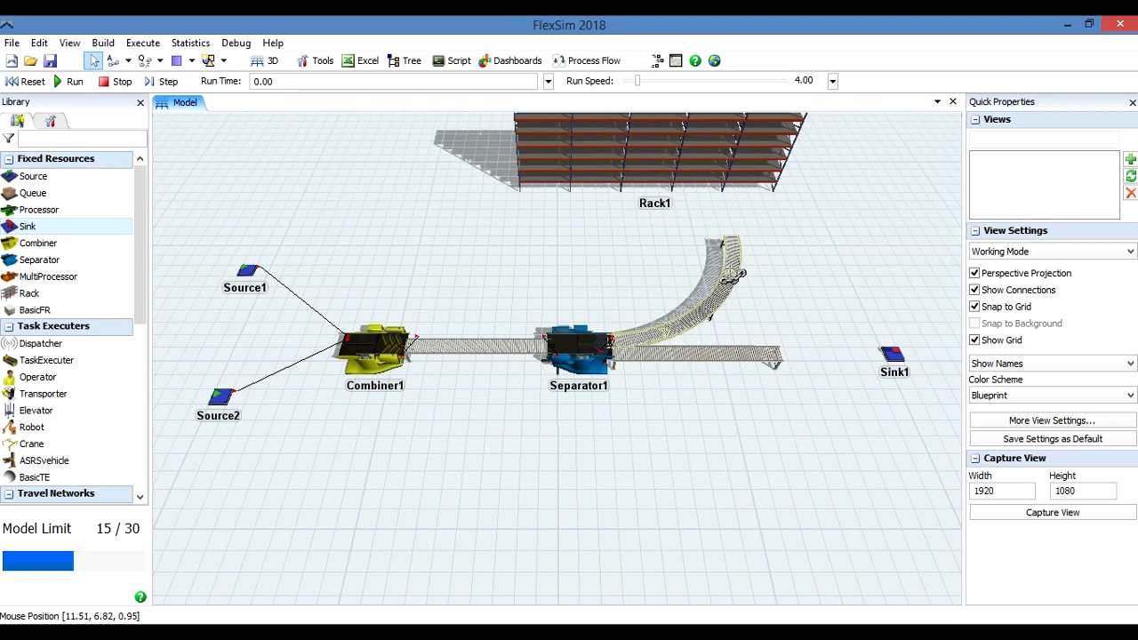
Connect the curved conveyor to Rack1 and the outgoing straight conveyor to Sink1.
{"action": "left_click", "coordinate": [731, 271]}
{"action": "left_click_drag", "start_coordinate": [731, 267], "coordinate": [651, 147]}
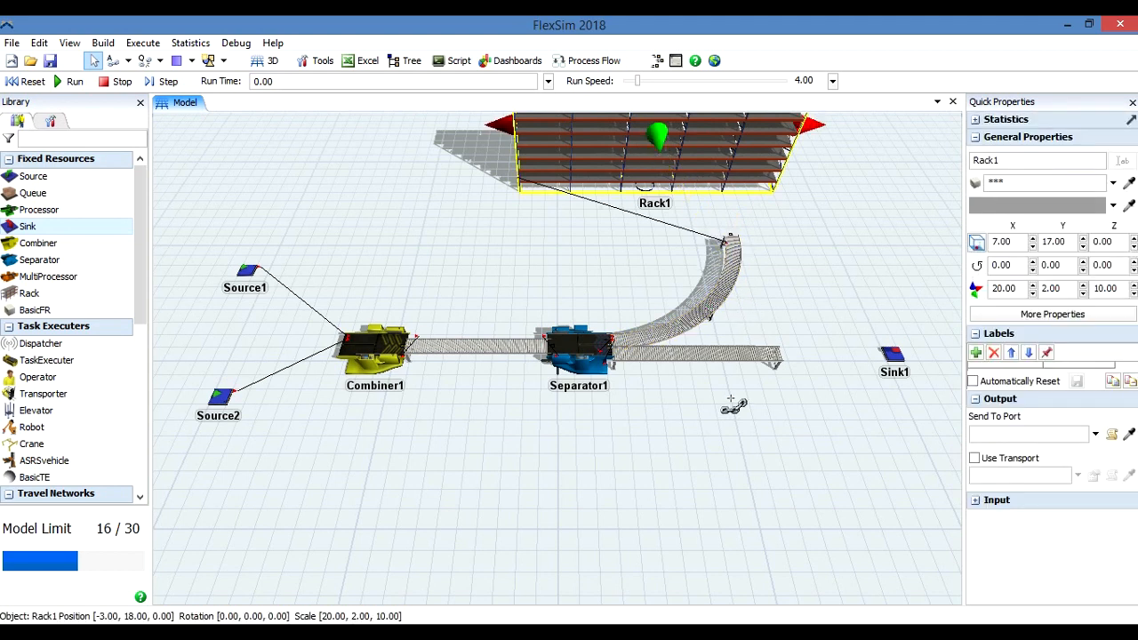
{"action": "left_click_drag", "start_coordinate": [742, 360], "coordinate": [893, 358]}
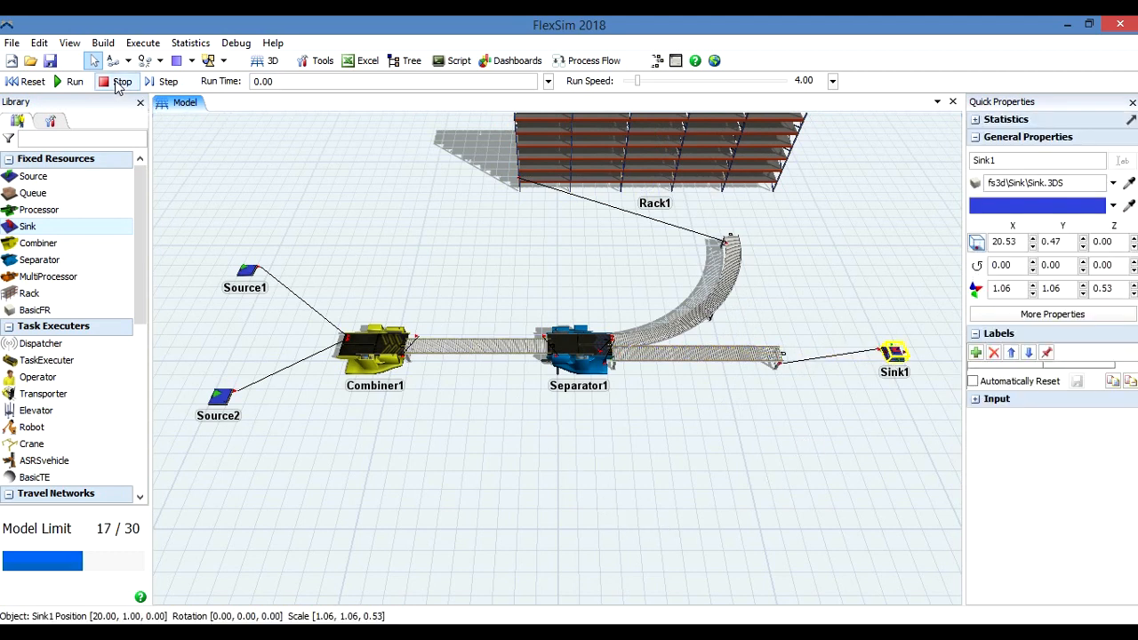
Reset the model and set Source1's FlowItem Class to Pallet.
{"action": "left_click", "coordinate": [26, 81]}
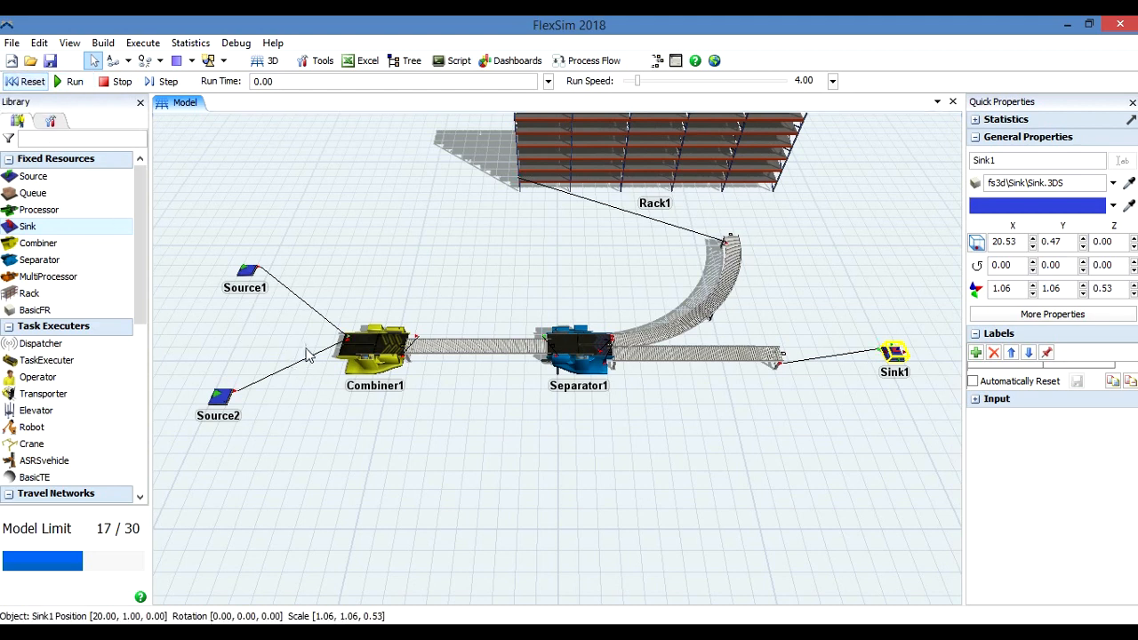
{"action": "left_click", "coordinate": [249, 272]}
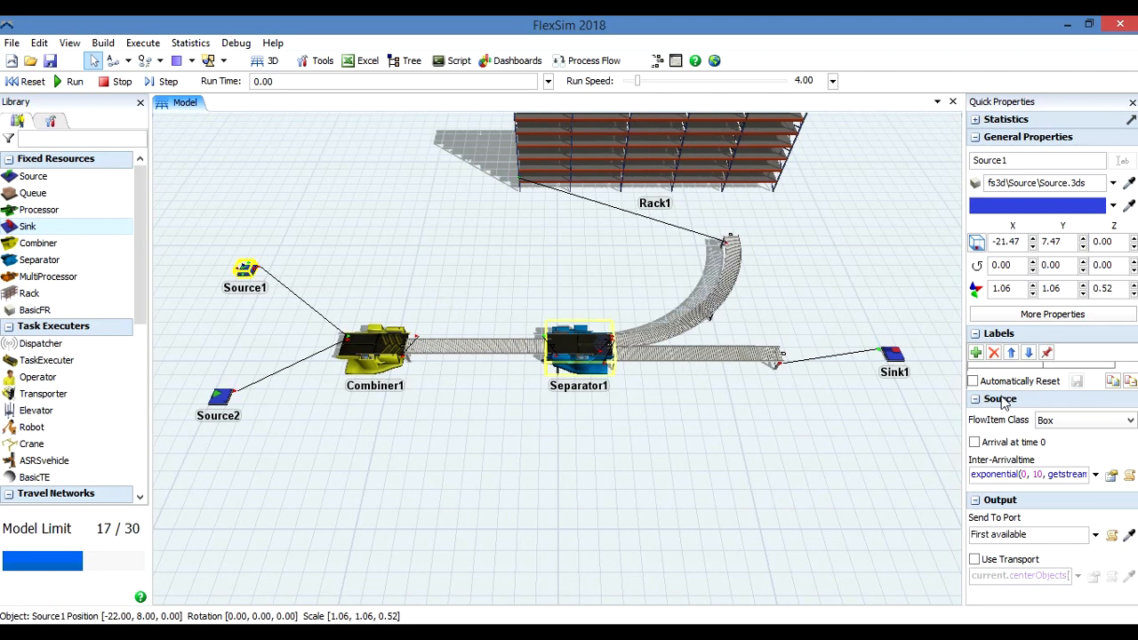
{"action": "left_click", "coordinate": [1131, 422]}
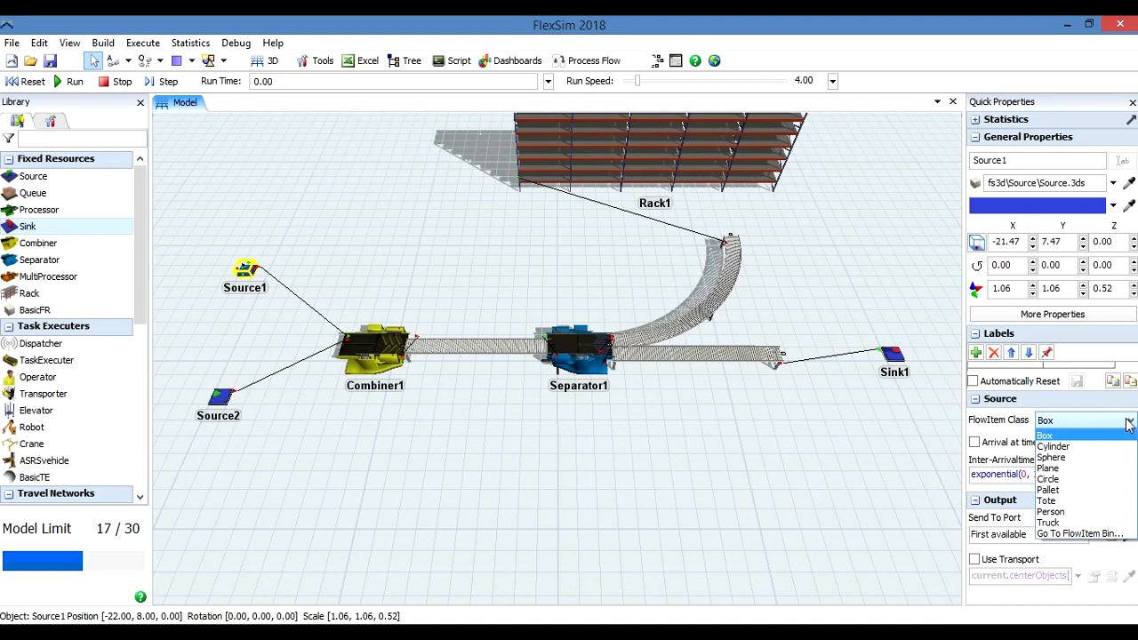
{"action": "left_click", "coordinate": [1085, 491]}
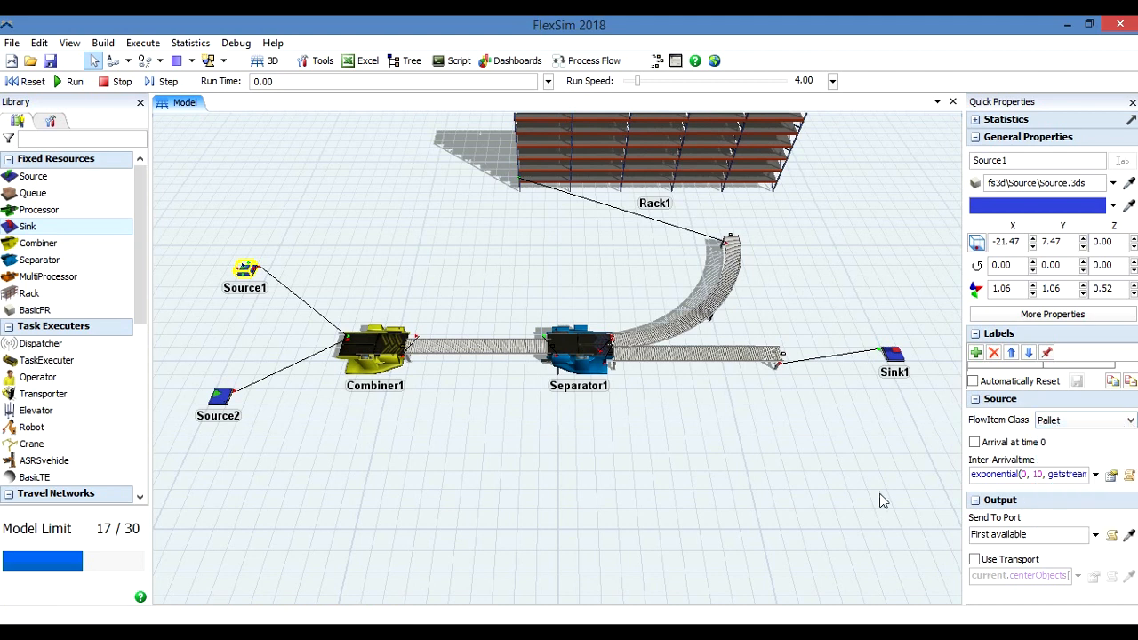
{"action": "left_click", "coordinate": [596, 481]}
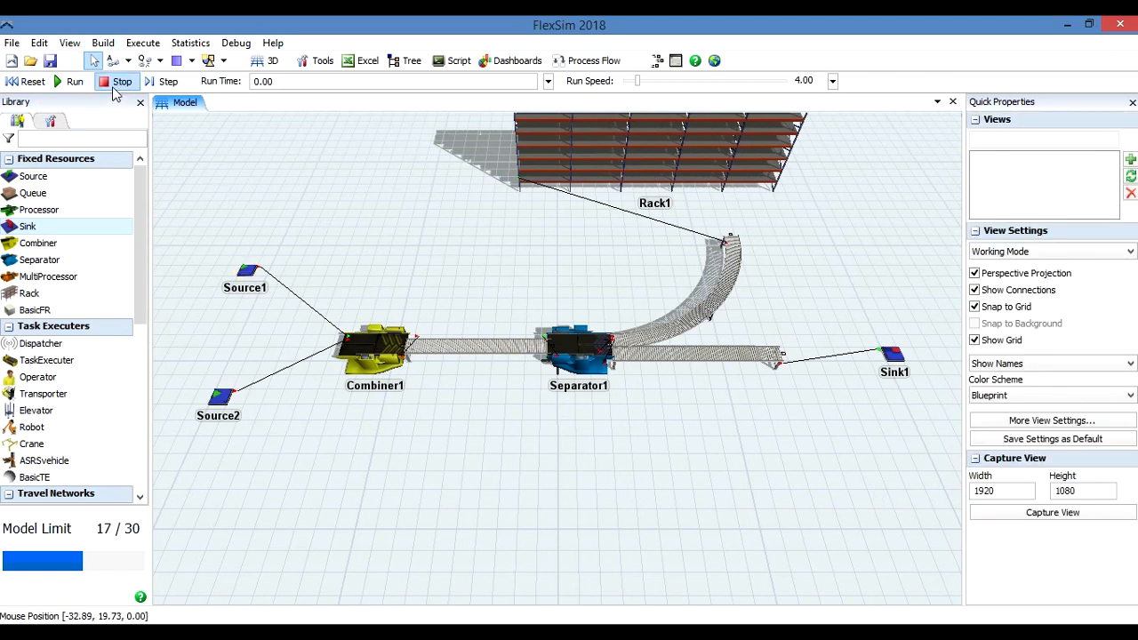
Reset and run the simulation to watch the item flow, and stop and reset it when done.
{"action": "left_click", "coordinate": [21, 82]}
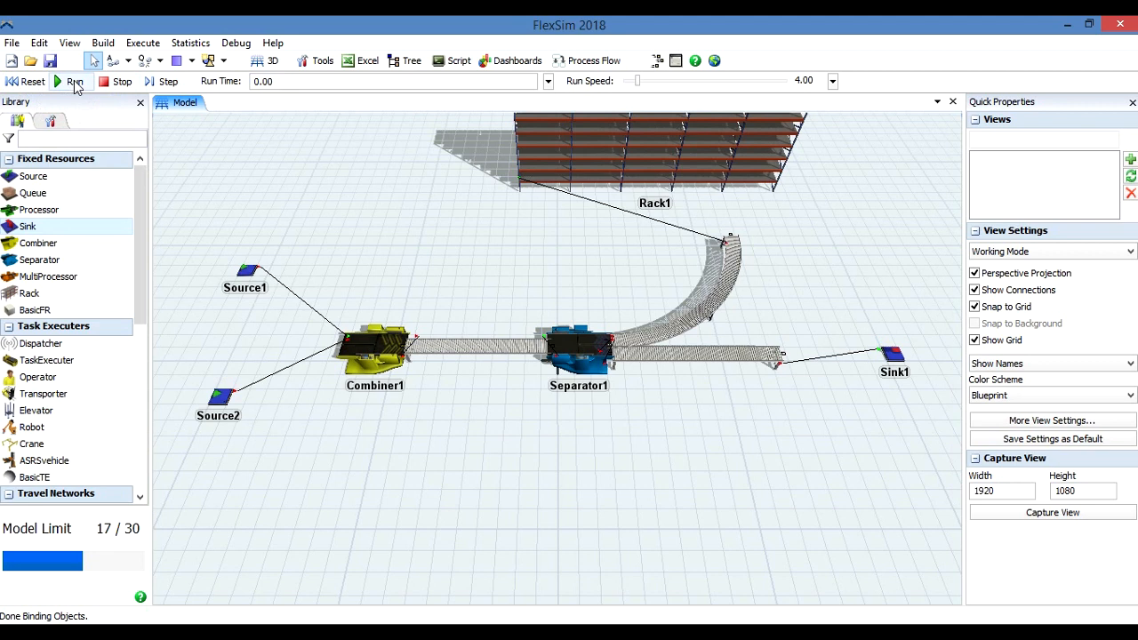
{"action": "left_click", "coordinate": [75, 86]}
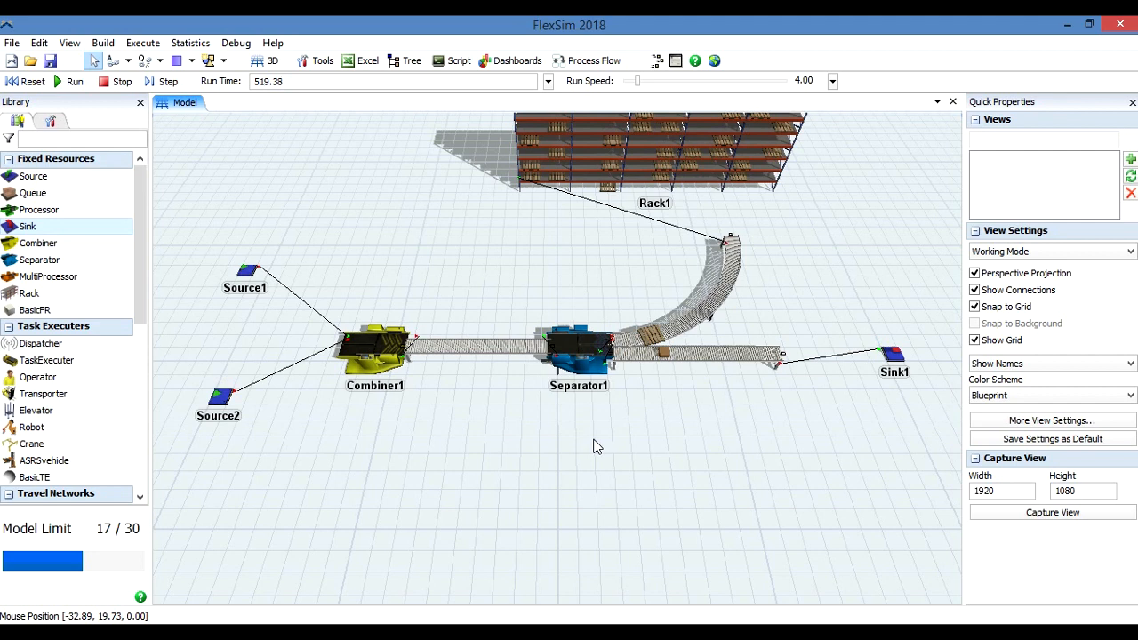
{"action": "left_click", "coordinate": [111, 82]}
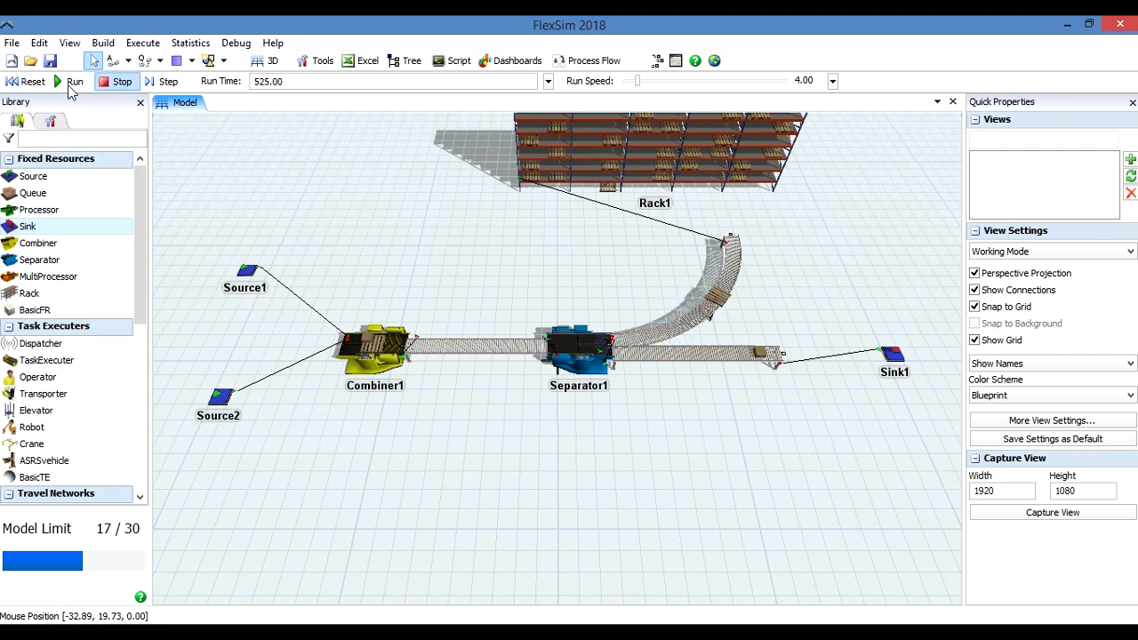
{"action": "left_click", "coordinate": [22, 82]}
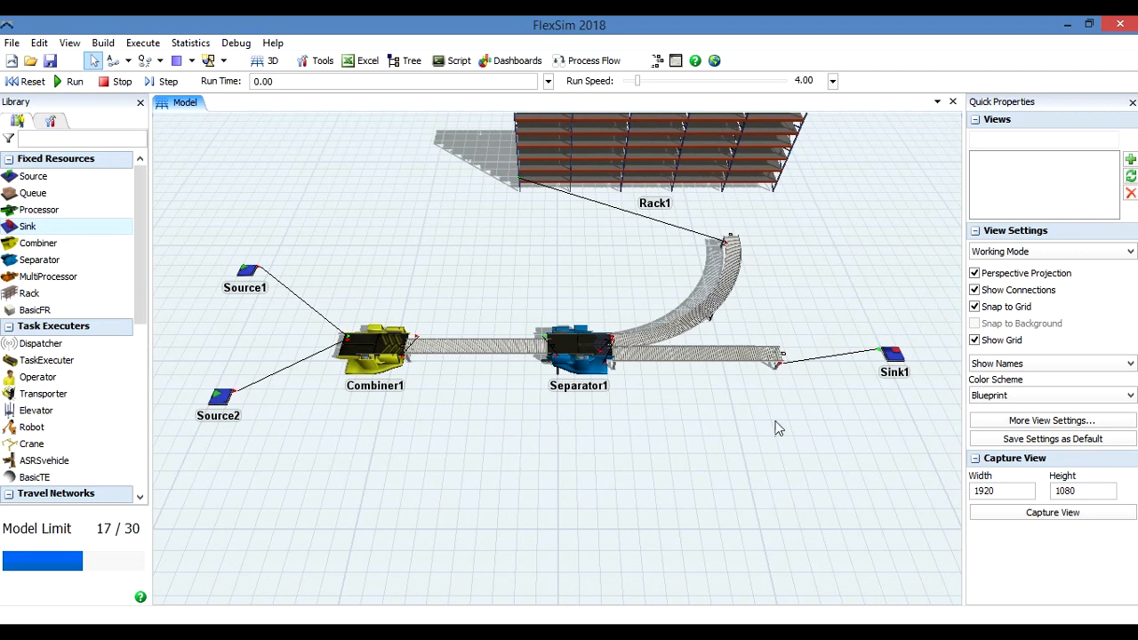
Delete Sink1 from the end of the outgoing straight conveyor.
{"action": "left_click", "coordinate": [896, 354]}
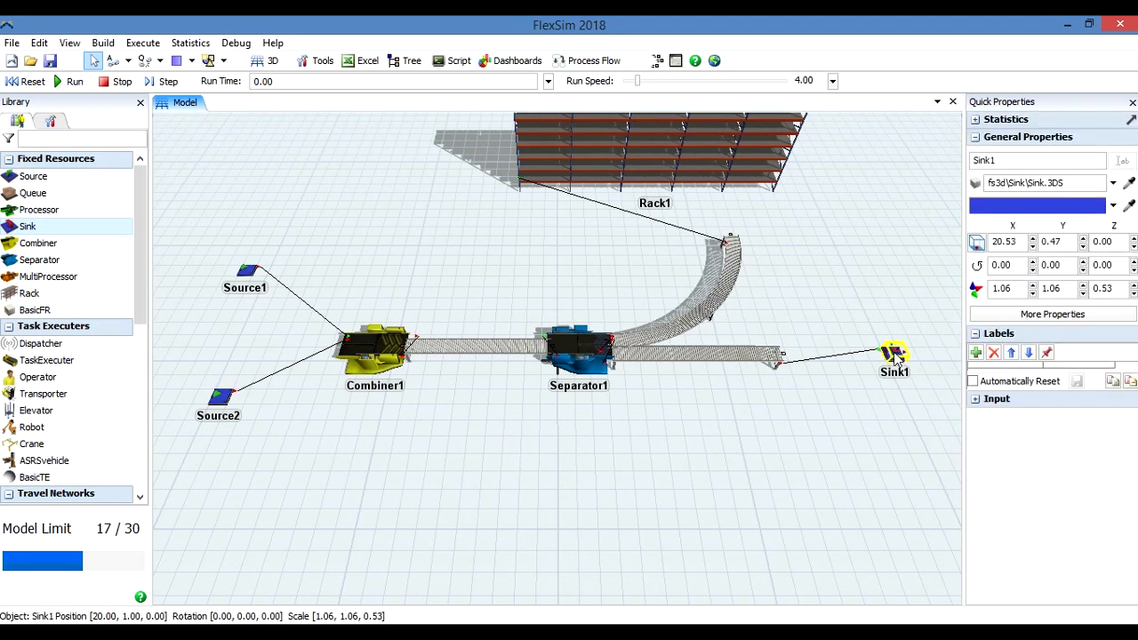
{"action": "right_click", "coordinate": [894, 355]}
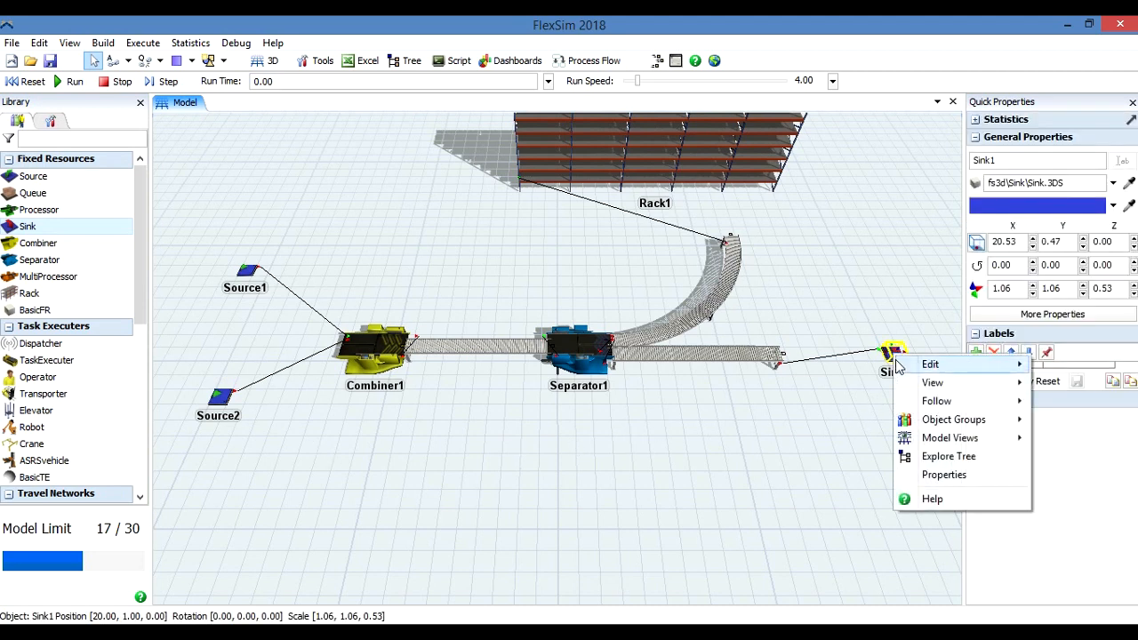
{"action": "mouse_move", "coordinate": [900, 371]}
{"action": "left_click", "coordinate": [902, 318]}
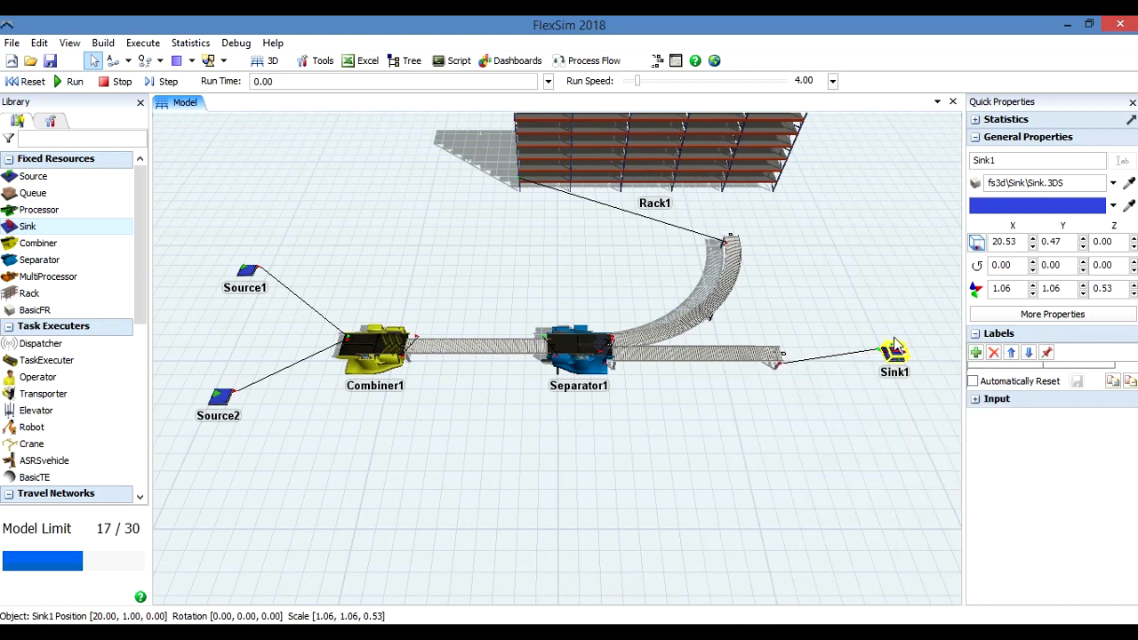
{"action": "left_click", "coordinate": [895, 357]}
{"action": "key", "text": "Delete"}
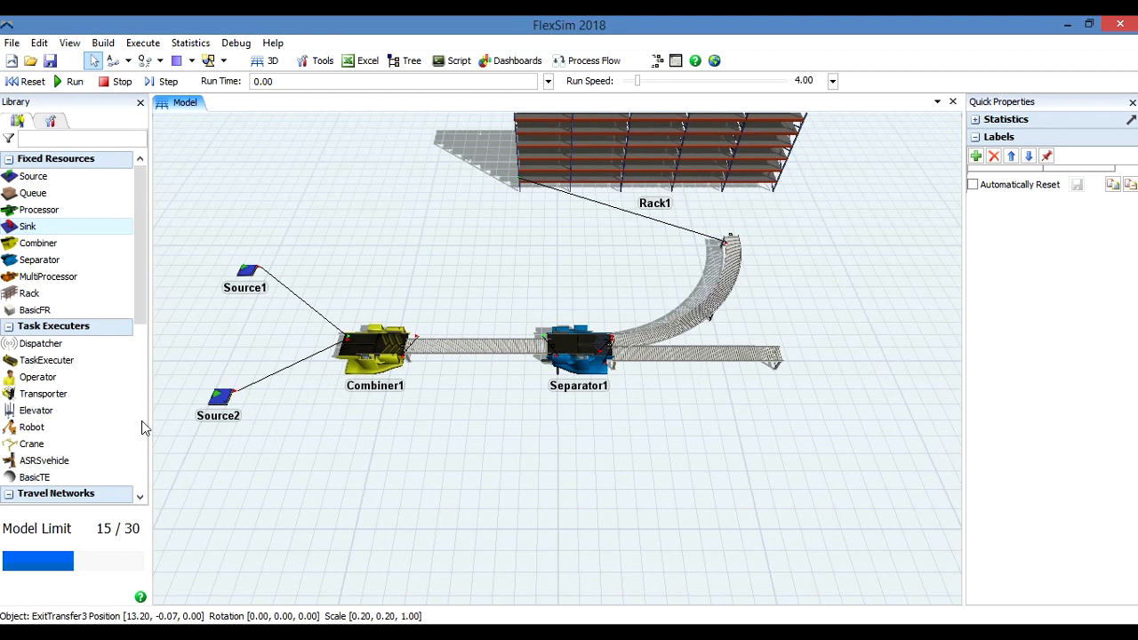
Place a second Rack past the outgoing straight conveyor and move it to about X 21.27, Y 1.74.
{"action": "left_click_drag", "start_coordinate": [143, 313], "coordinate": [142, 402]}
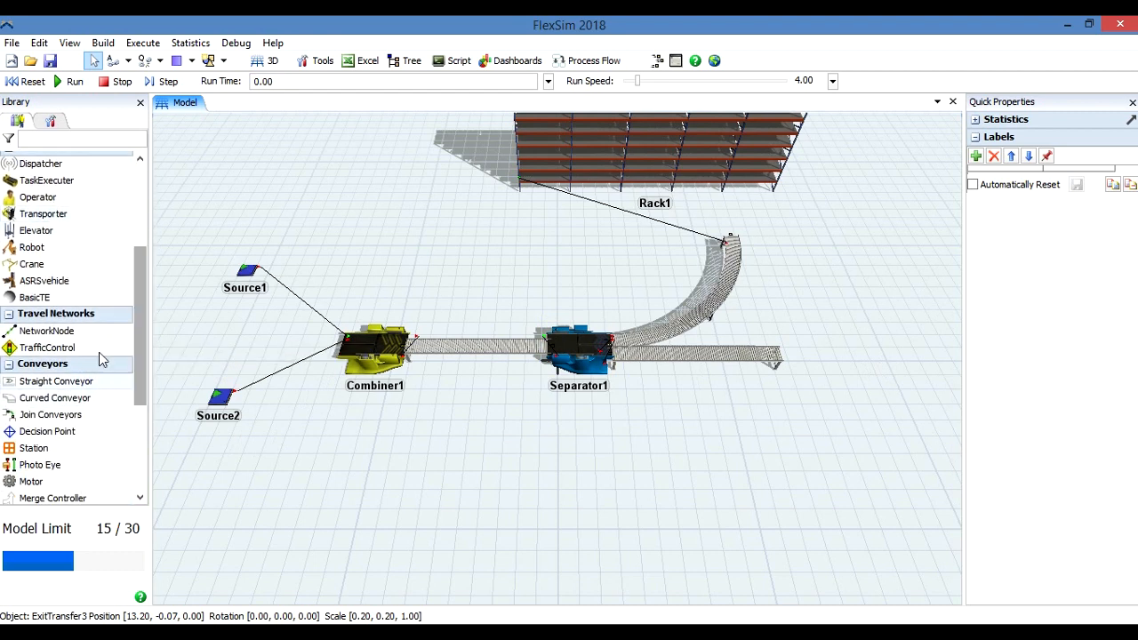
{"action": "left_click_drag", "start_coordinate": [143, 271], "coordinate": [143, 226]}
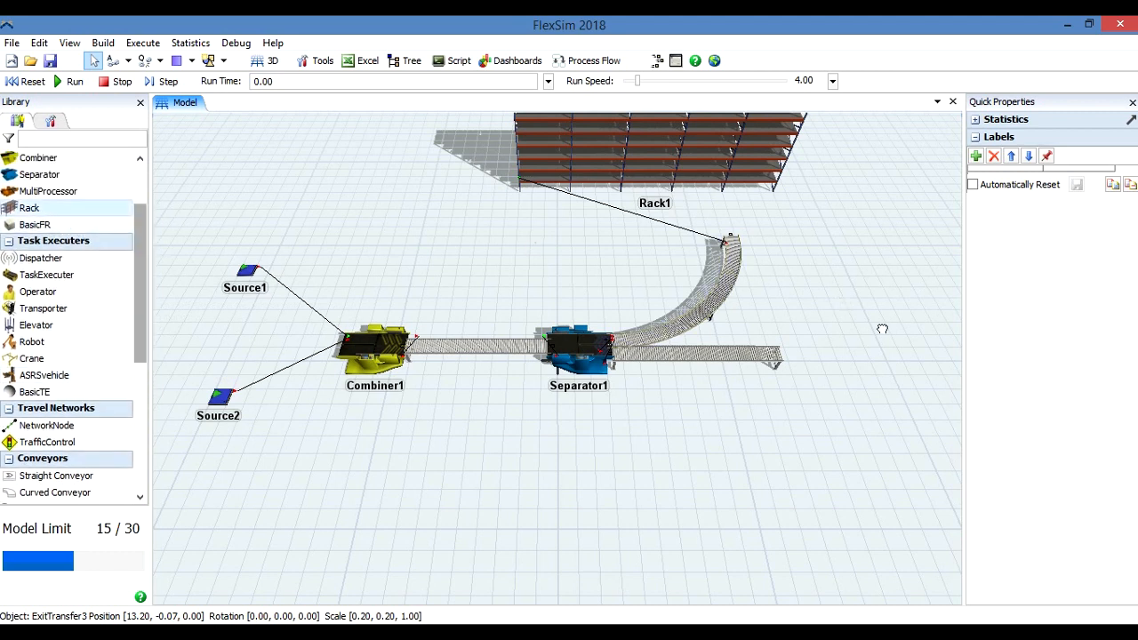
{"action": "left_click_drag", "start_coordinate": [882, 330], "coordinate": [882, 331]}
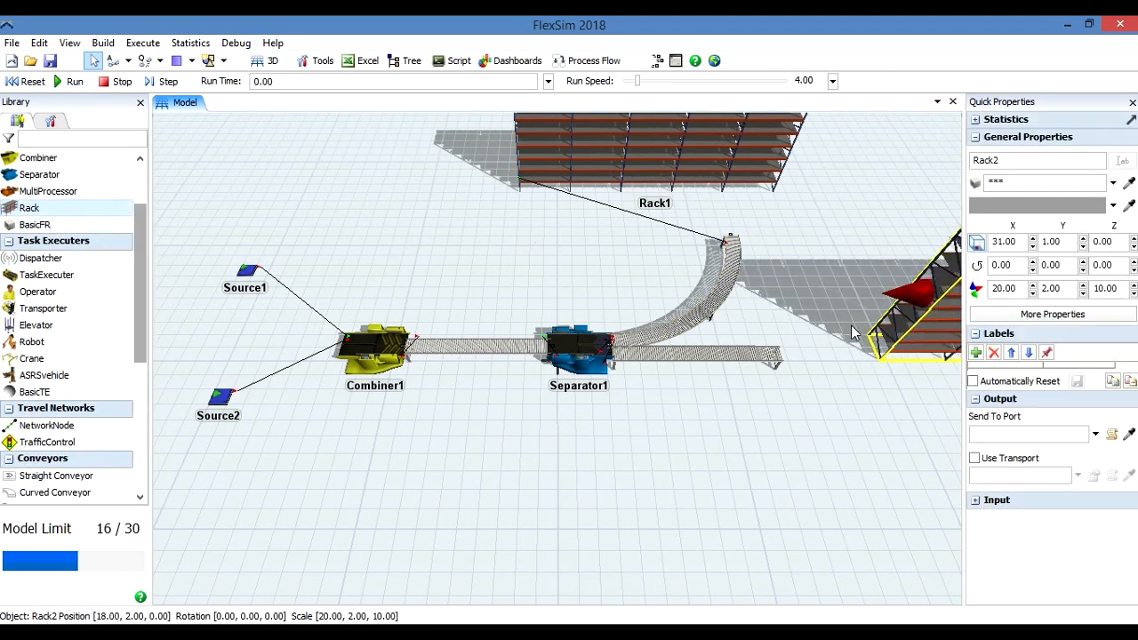
{"action": "left_click_drag", "start_coordinate": [765, 319], "coordinate": [756, 320]}
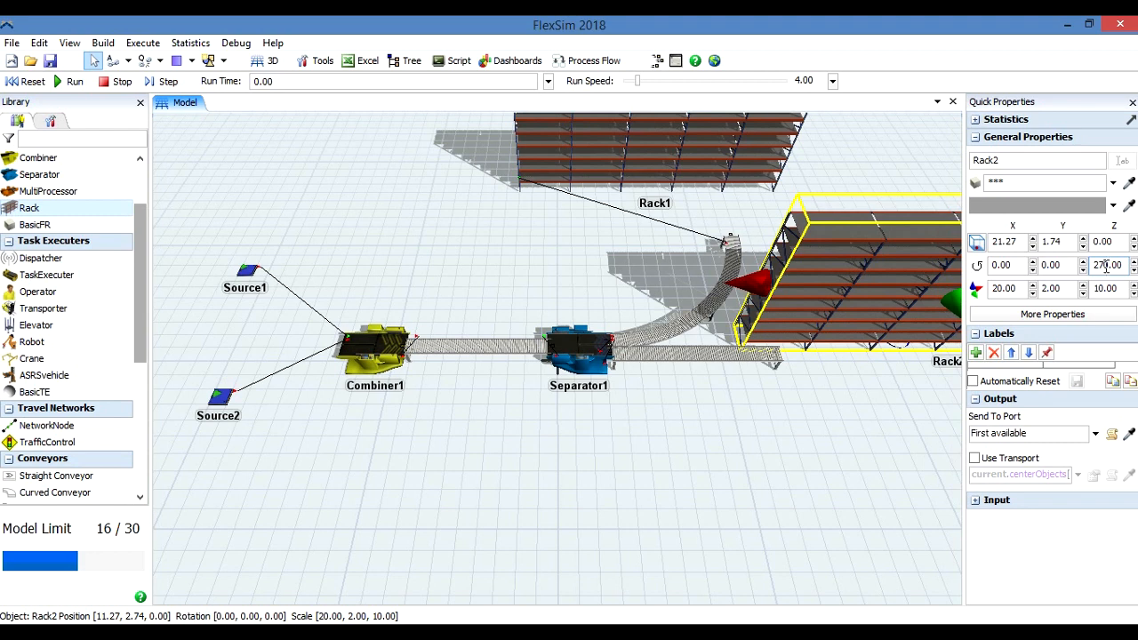
Set Rack2's Z rotation to 270 degrees and deselect it.
{"action": "key", "text": "Return"}
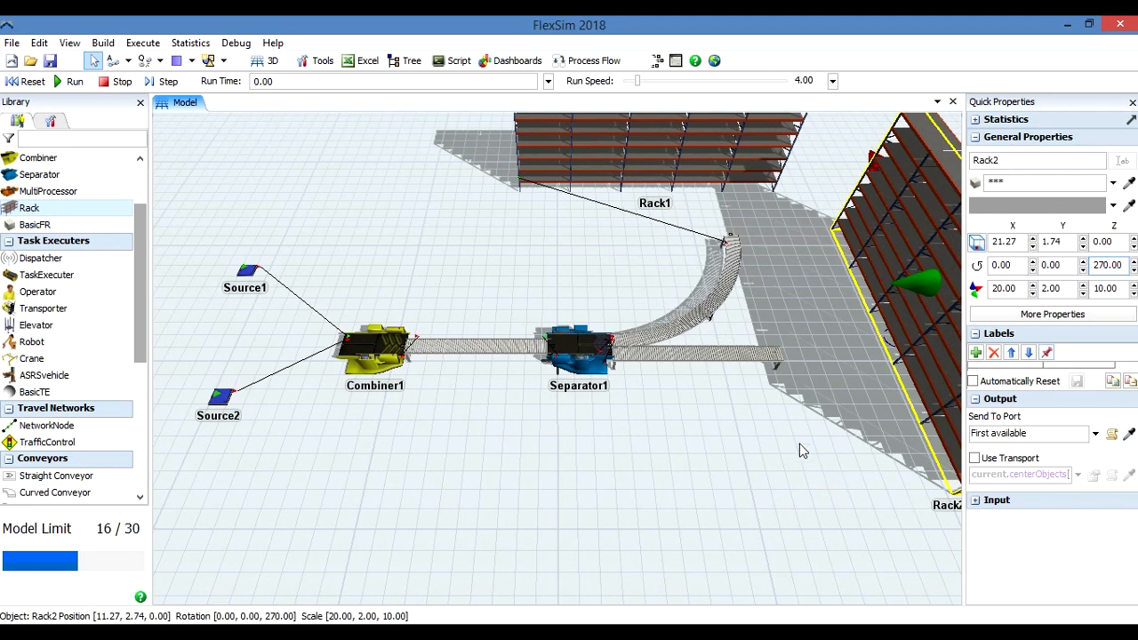
{"action": "left_click_drag", "start_coordinate": [823, 449], "coordinate": [477, 459]}
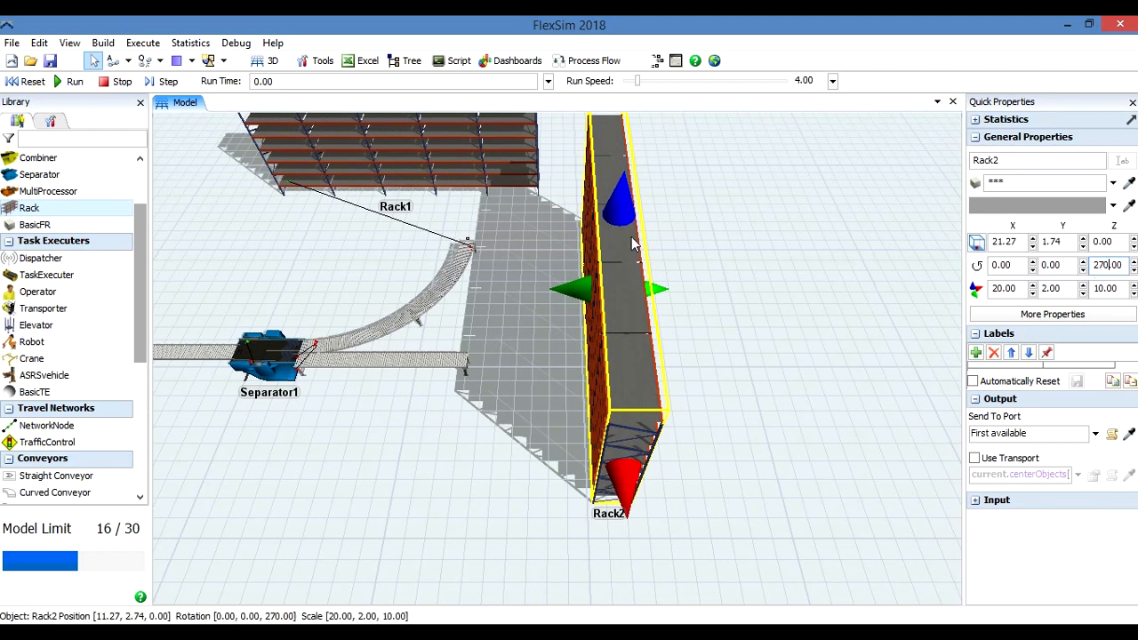
{"action": "left_click", "coordinate": [562, 320]}
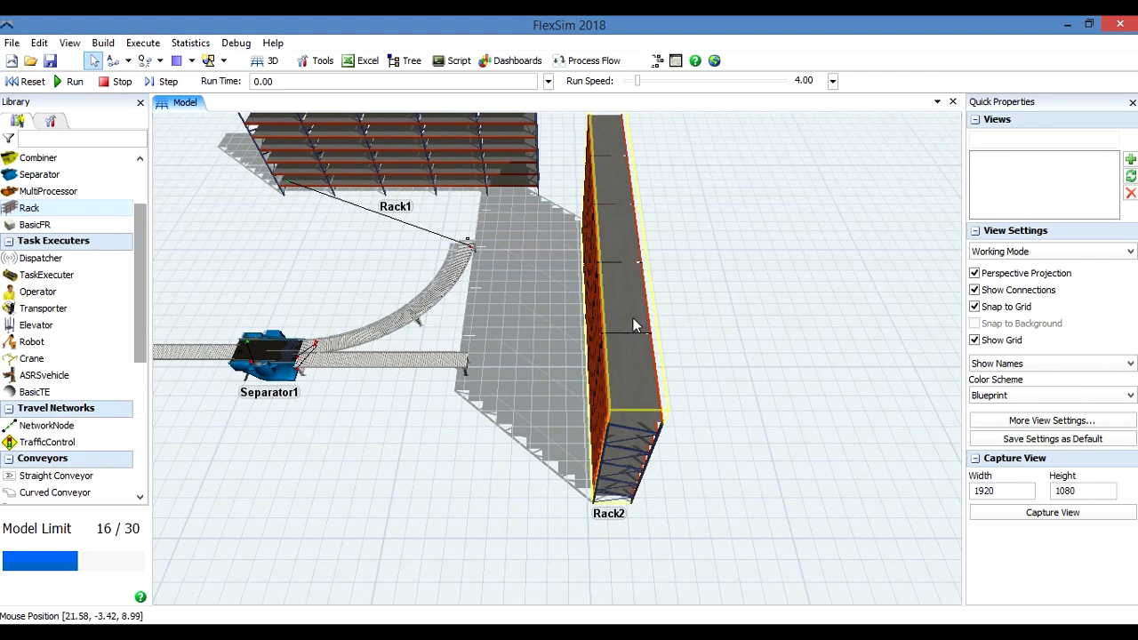
Disconnect Source1 and Source2 from Combiner1 with Disconnect Objects.
{"action": "right_click_drag", "start_coordinate": [354, 414], "coordinate": [622, 421]}
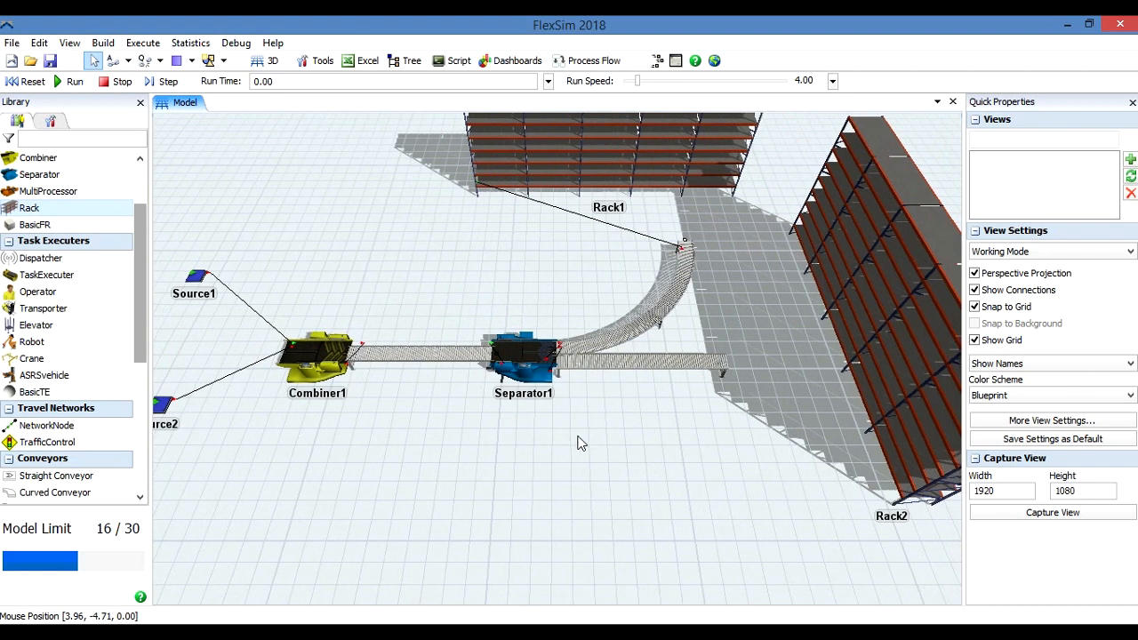
{"action": "left_click_drag", "start_coordinate": [574, 449], "coordinate": [583, 437]}
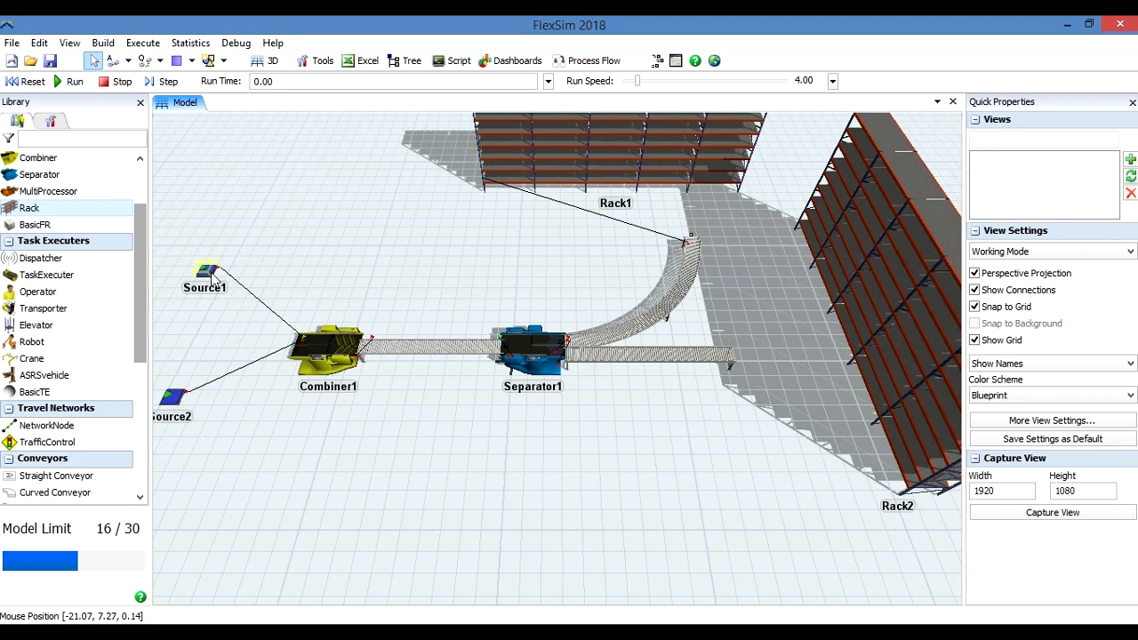
{"action": "left_click", "coordinate": [160, 61]}
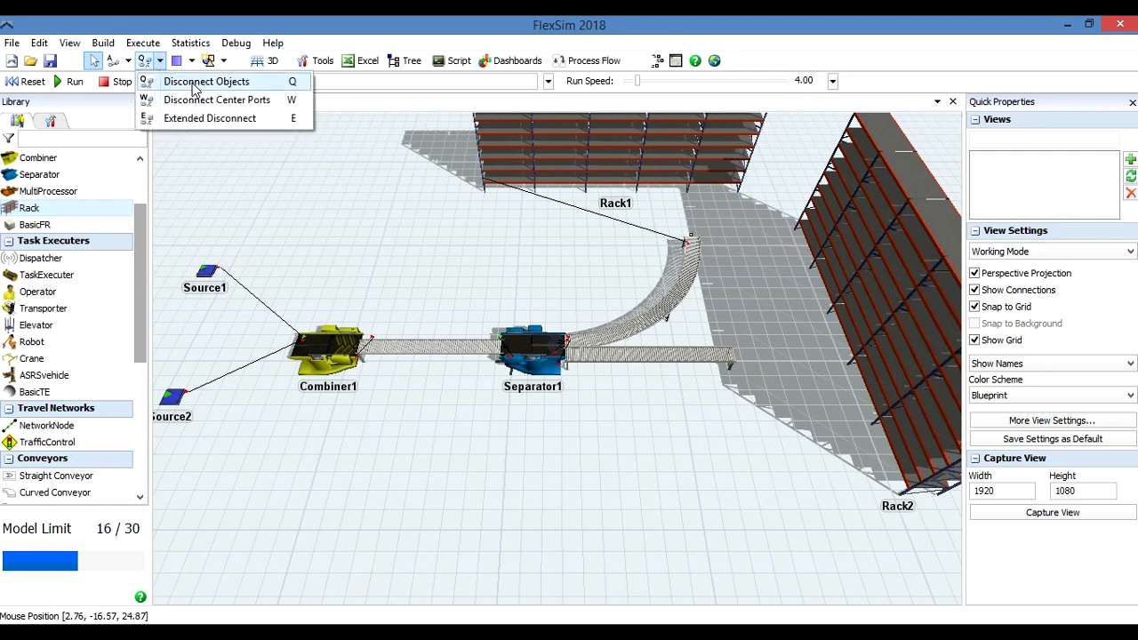
{"action": "left_click", "coordinate": [195, 82]}
{"action": "left_click", "coordinate": [210, 278]}
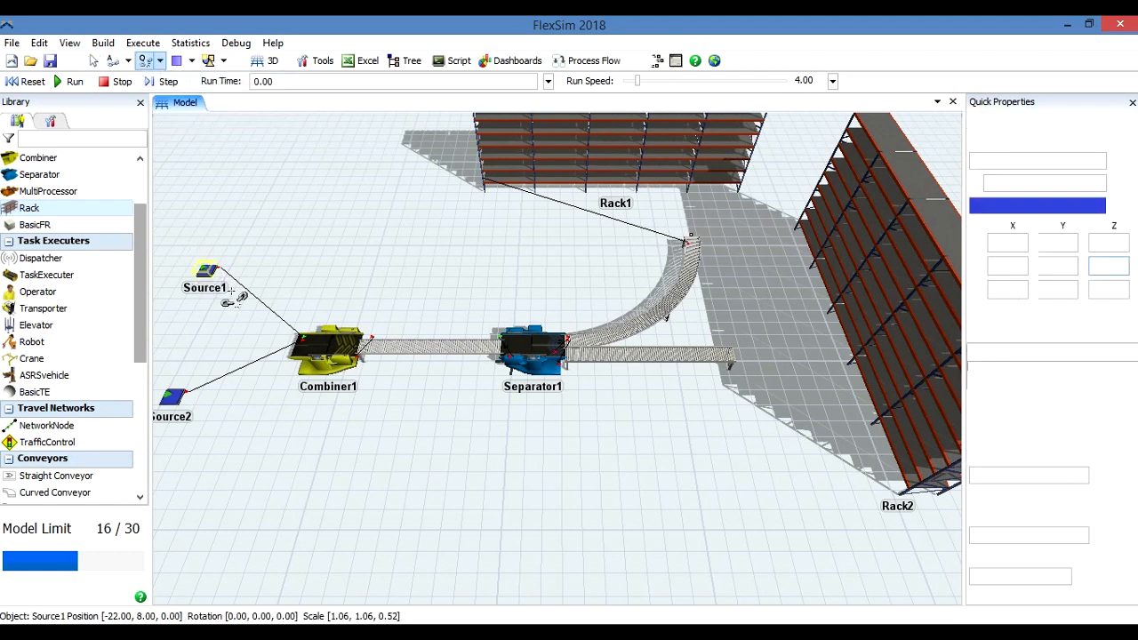
{"action": "left_click", "coordinate": [330, 350]}
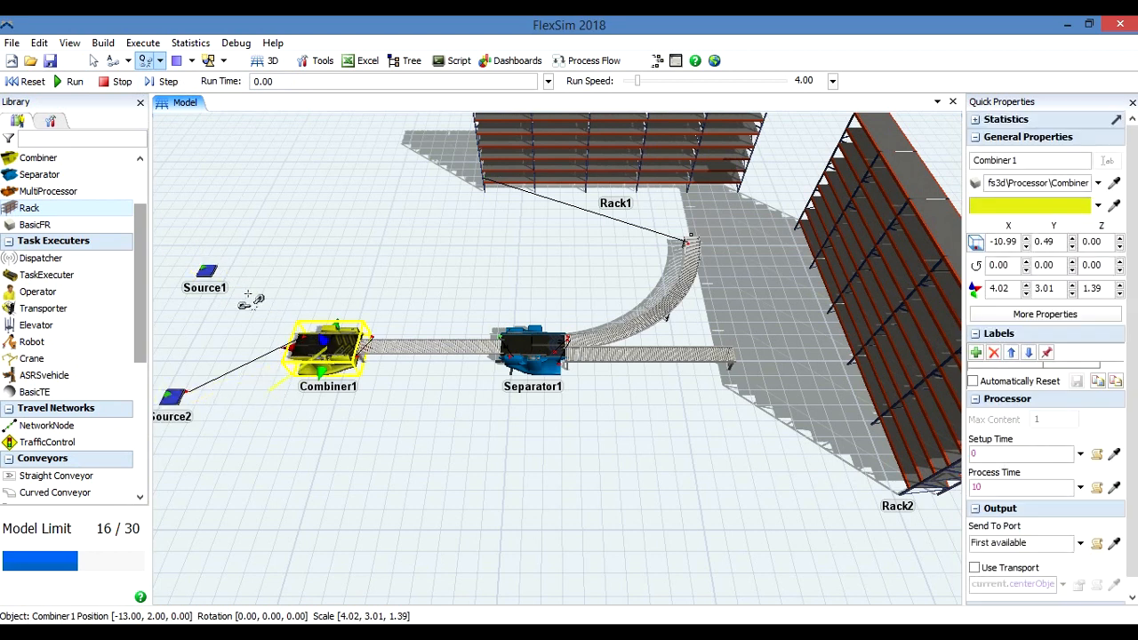
{"action": "left_click", "coordinate": [174, 397]}
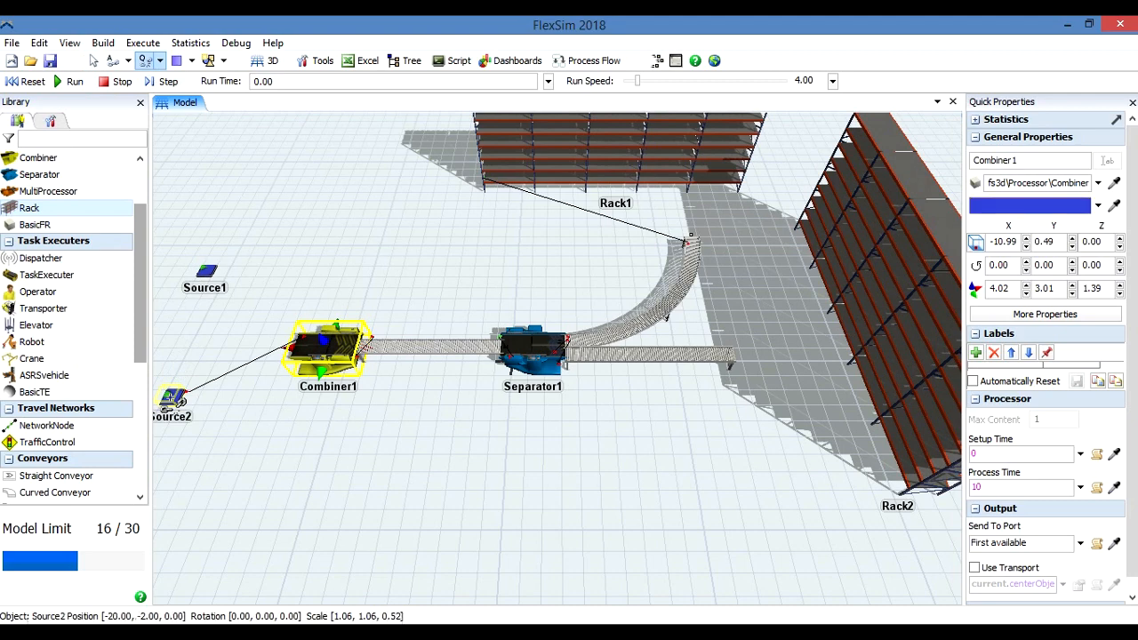
{"action": "left_click", "coordinate": [328, 346]}
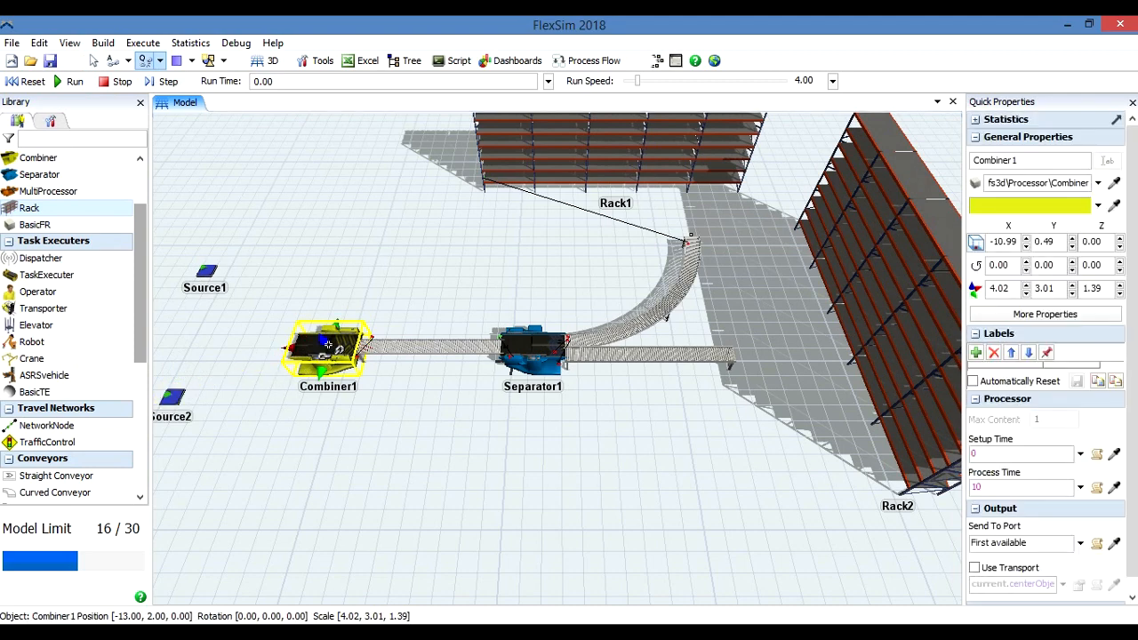
{"action": "left_click", "coordinate": [362, 349]}
{"action": "key", "text": "Escape"}
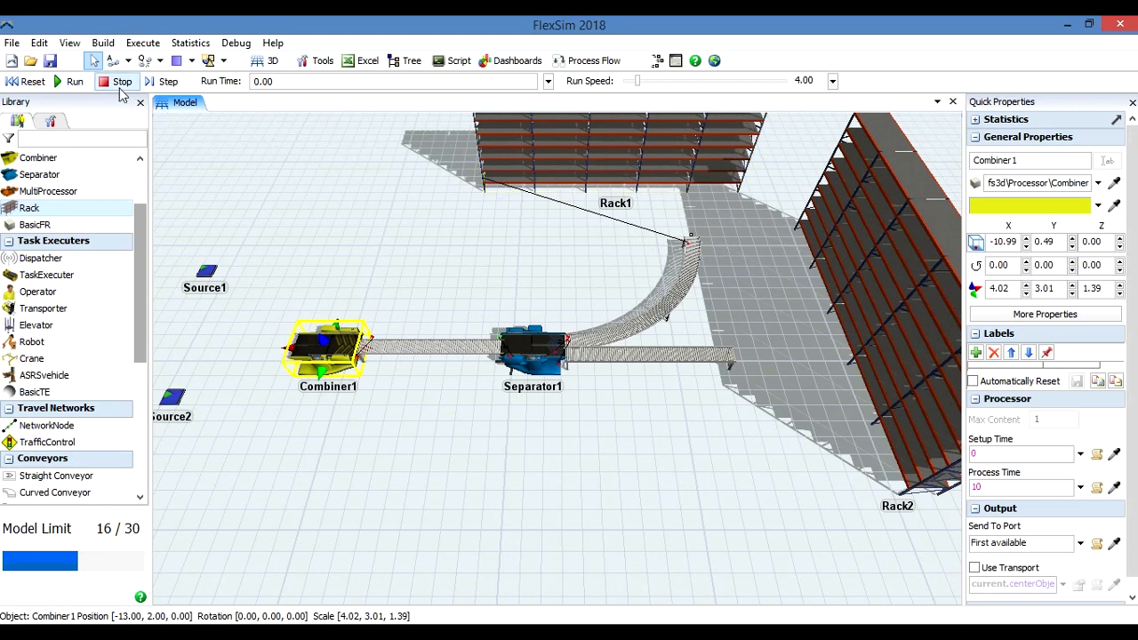
Disconnect the outgoing curved conveyor from Rack1 and leave the disconnect mode.
{"action": "left_click", "coordinate": [144, 61]}
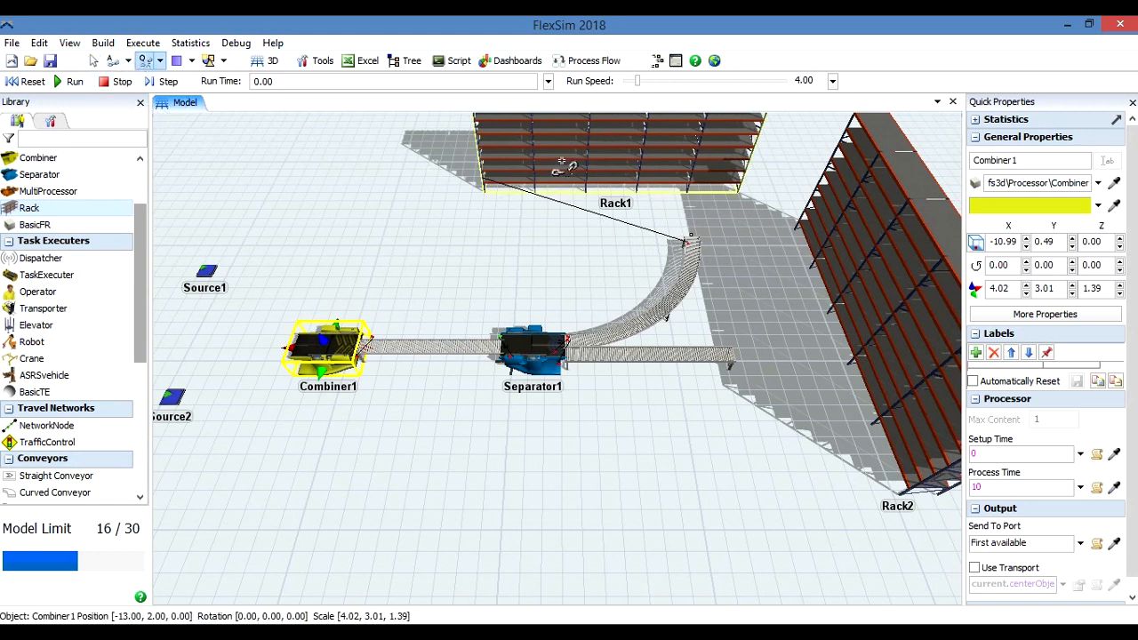
{"action": "left_click_drag", "start_coordinate": [559, 158], "coordinate": [700, 264]}
{"action": "left_click_drag", "start_coordinate": [691, 254], "coordinate": [565, 162]}
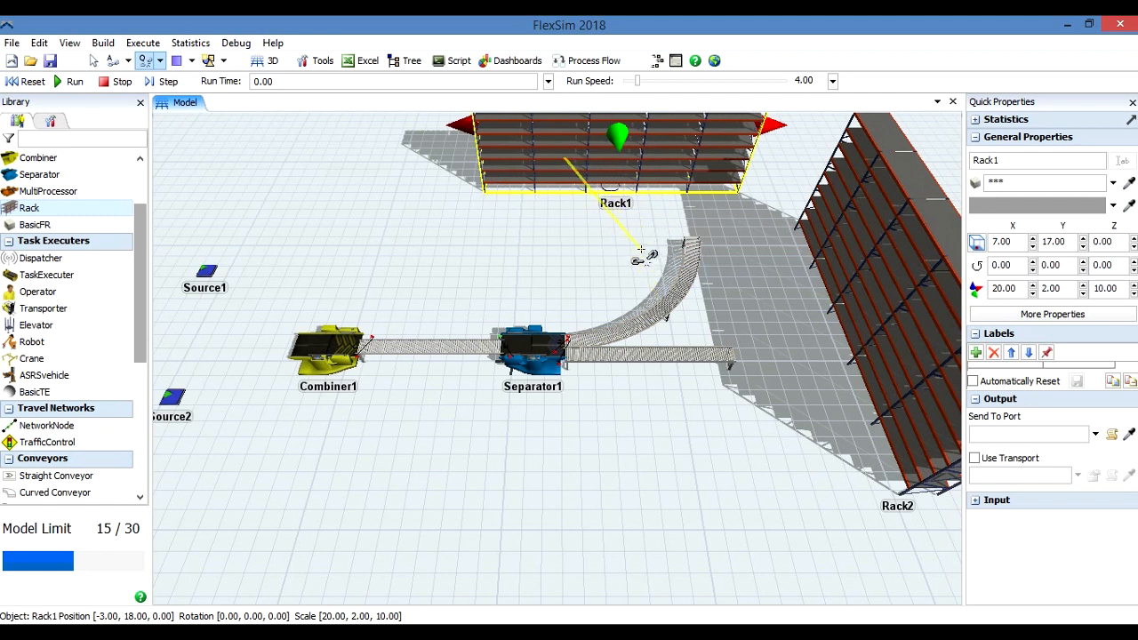
{"action": "key", "text": "Escape"}
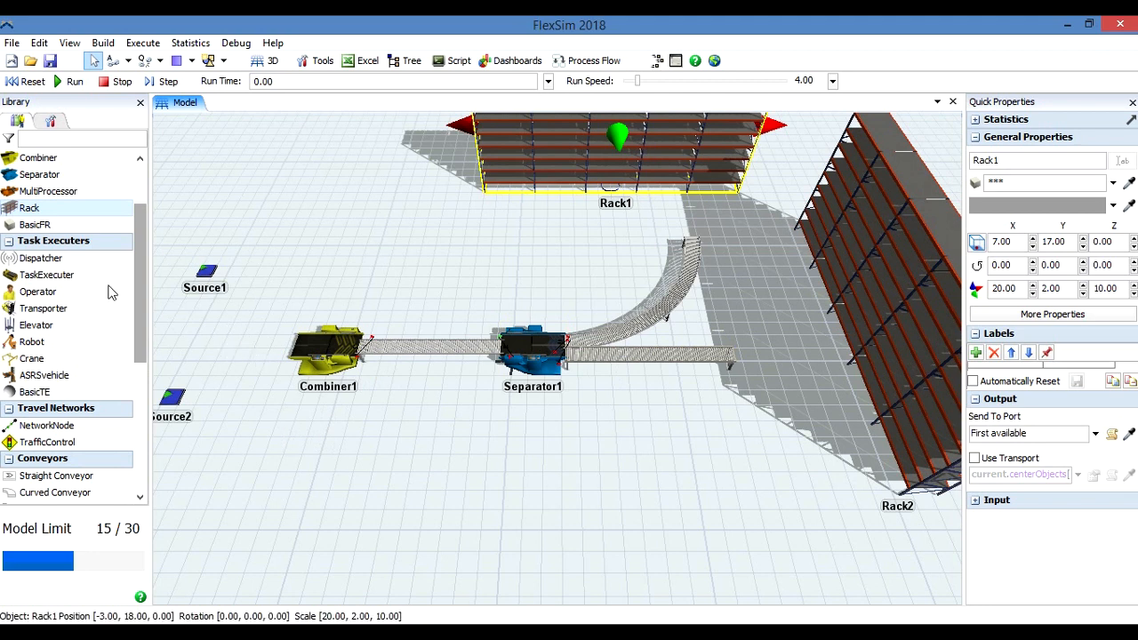
Place one Queue beside Source1 at about X -17.68, Y 7.00 and another beside Source2 at about X -16.52, Y -3.00.
{"action": "scroll", "coordinate": [124, 188], "scroll_direction": "up", "scroll_amount": 2}
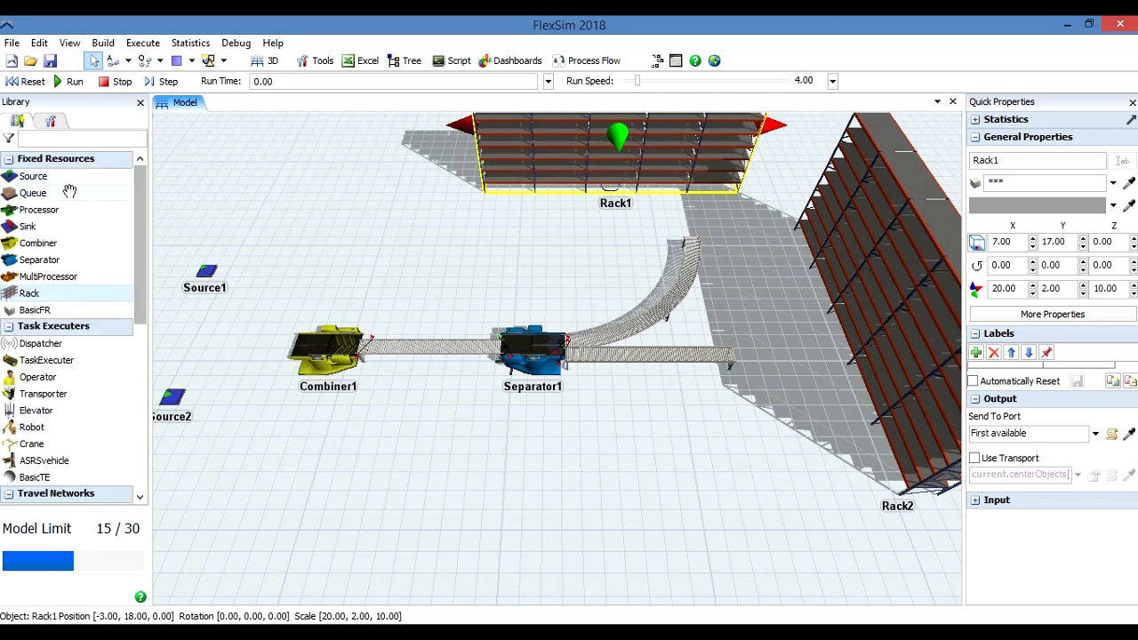
{"action": "left_click", "coordinate": [255, 279]}
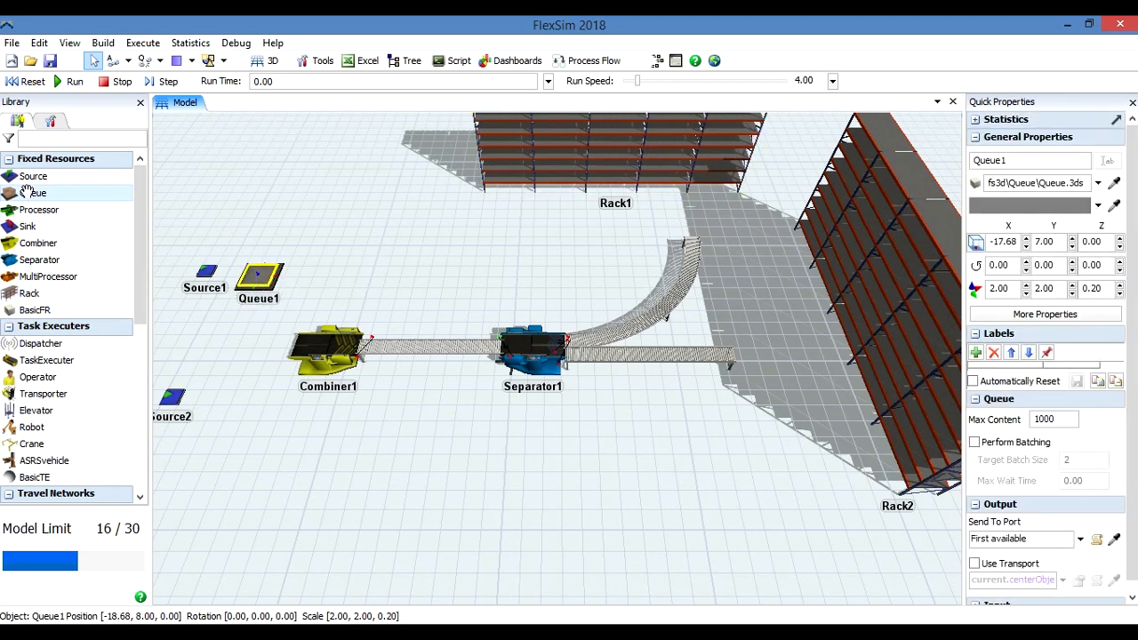
{"action": "left_click", "coordinate": [220, 415]}
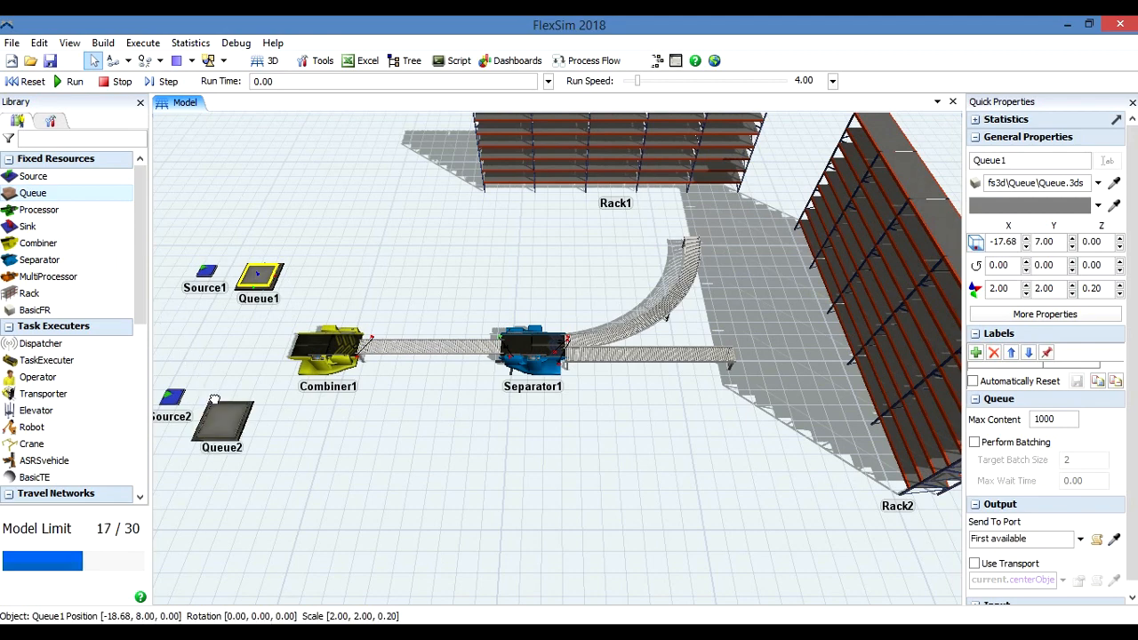
{"action": "left_click_drag", "start_coordinate": [220, 415], "coordinate": [223, 405]}
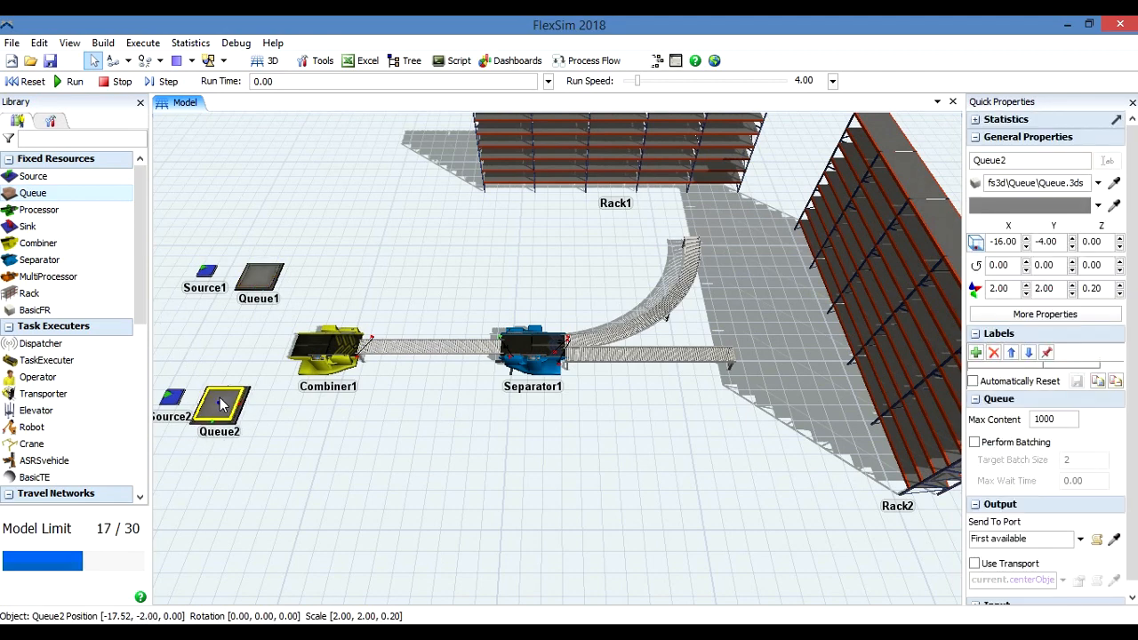
Rename the queue beside Source1 as Pallets Warehouse and the queue beside Source2 as Raw Material Warehouse.
{"action": "left_click", "coordinate": [263, 287]}
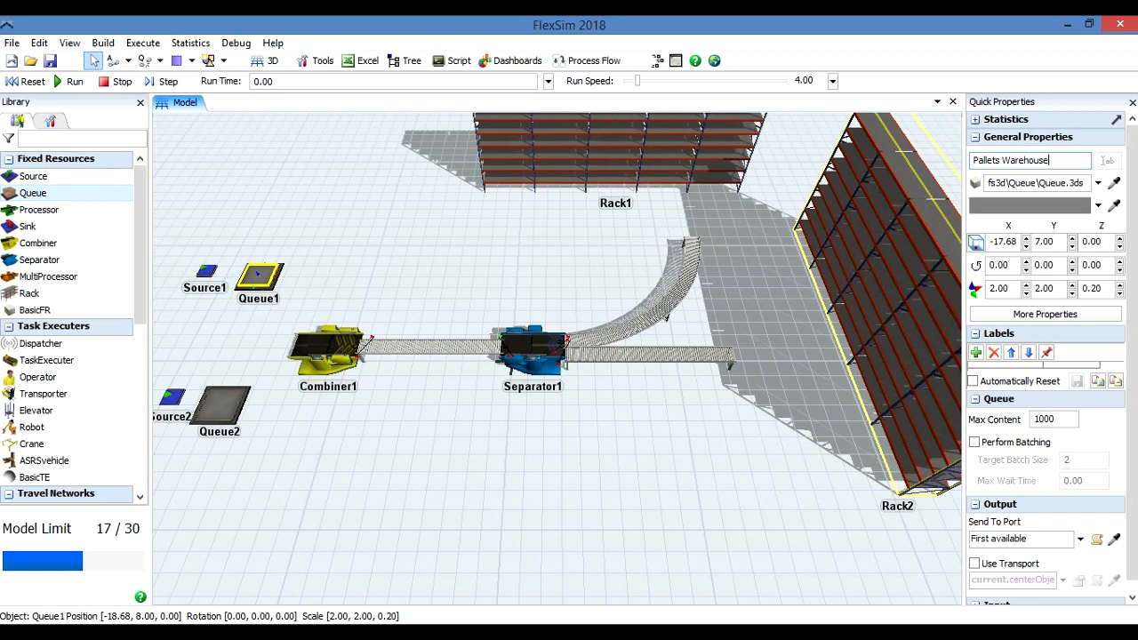
{"action": "left_click", "coordinate": [220, 425]}
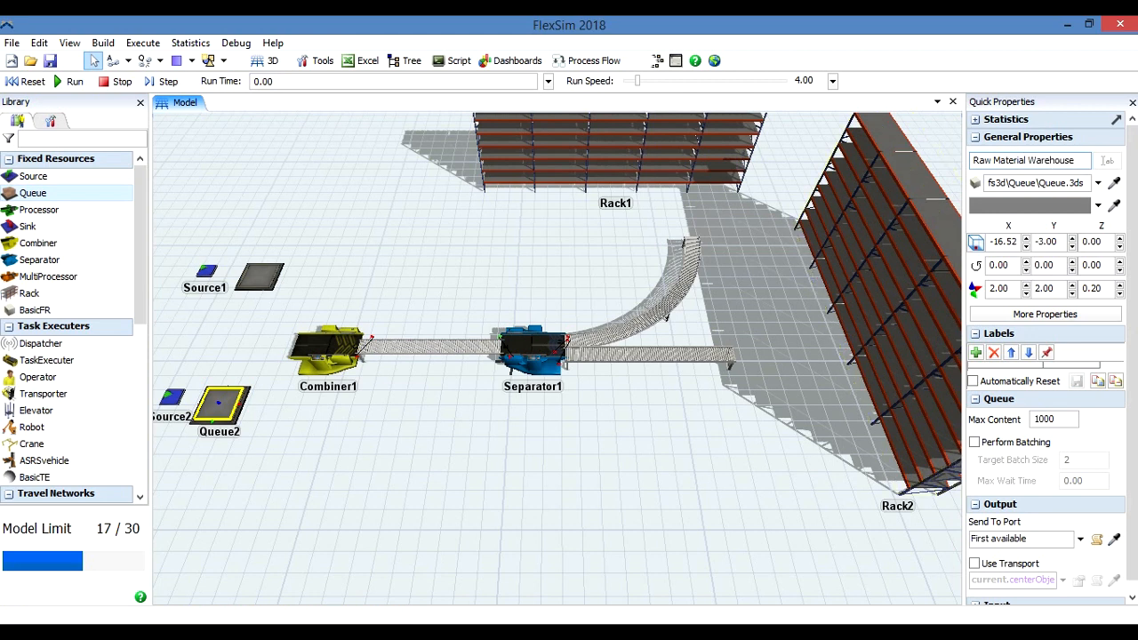
{"action": "left_click", "coordinate": [753, 413]}
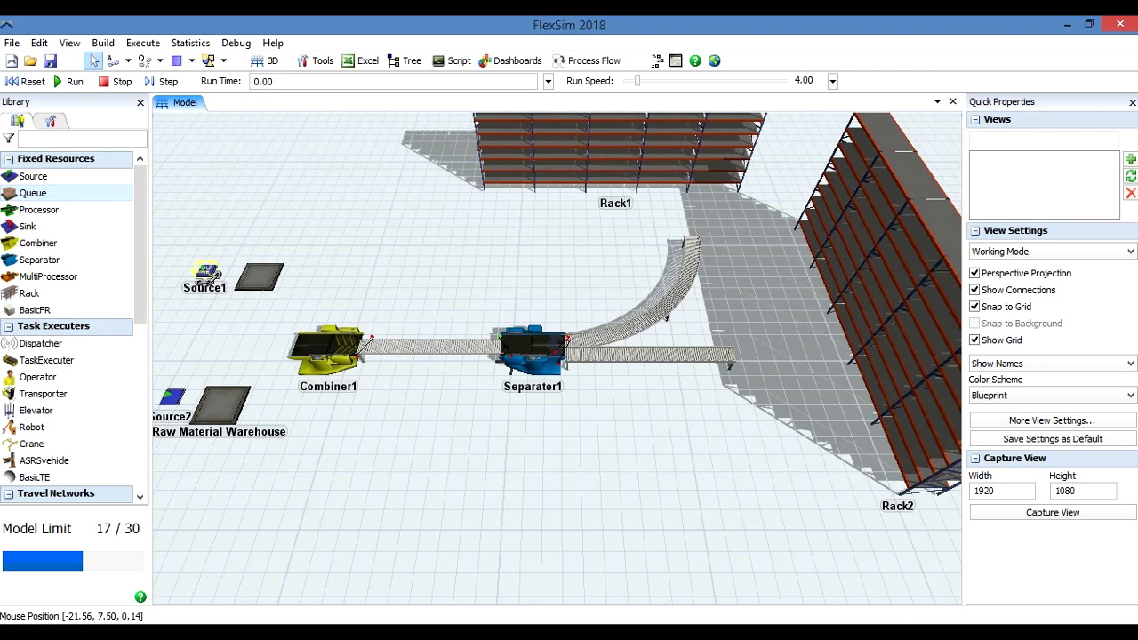
Connect Source1 through Pallets Warehouse to Combiner1, and Source2 through Raw Material Warehouse to Combiner1.
{"action": "left_click", "coordinate": [206, 271]}
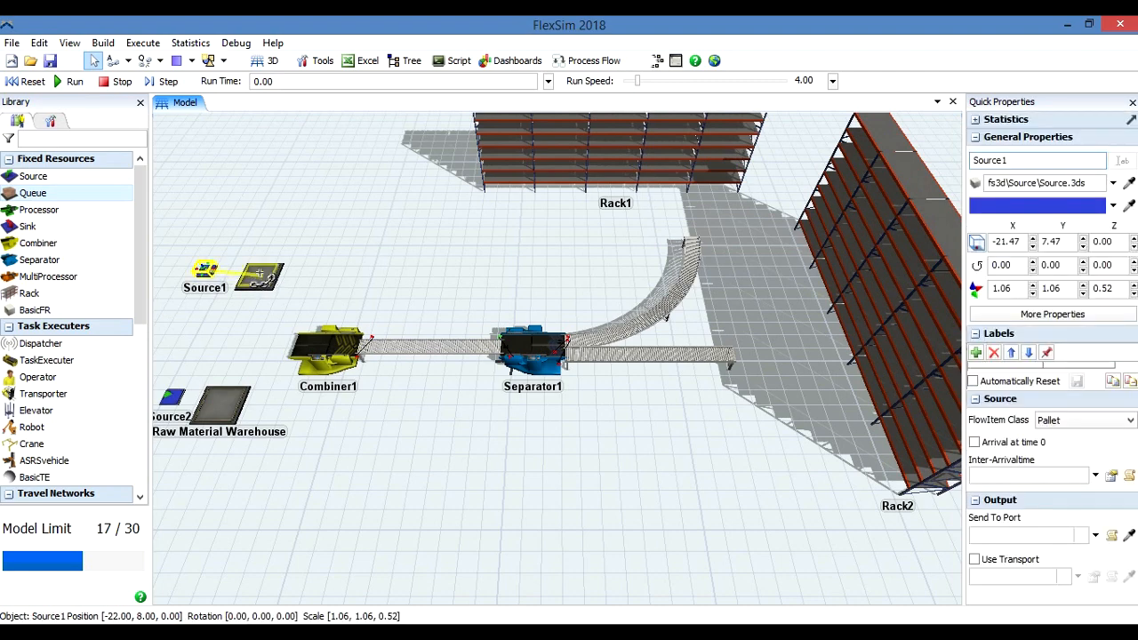
{"action": "left_click", "coordinate": [259, 276]}
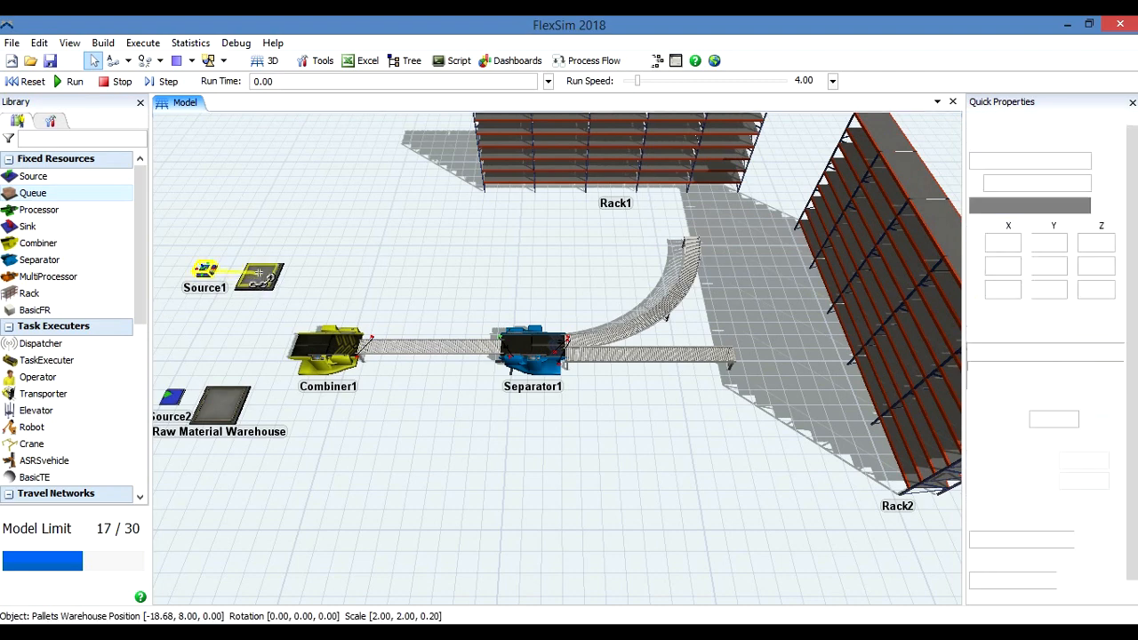
{"action": "left_click", "coordinate": [323, 346]}
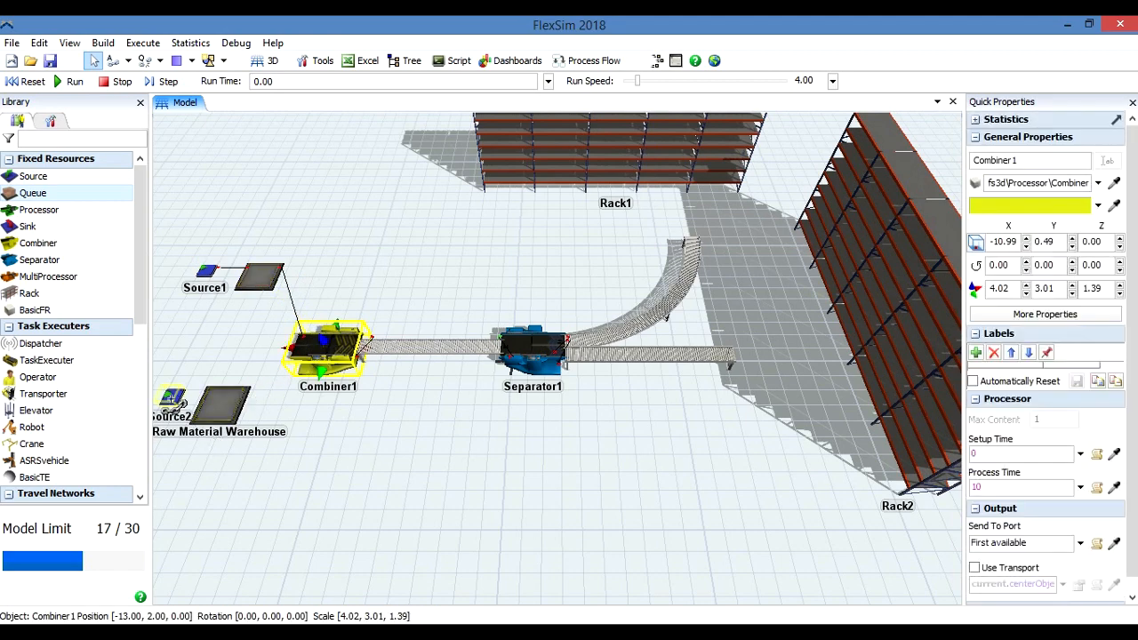
{"action": "left_click", "coordinate": [173, 398]}
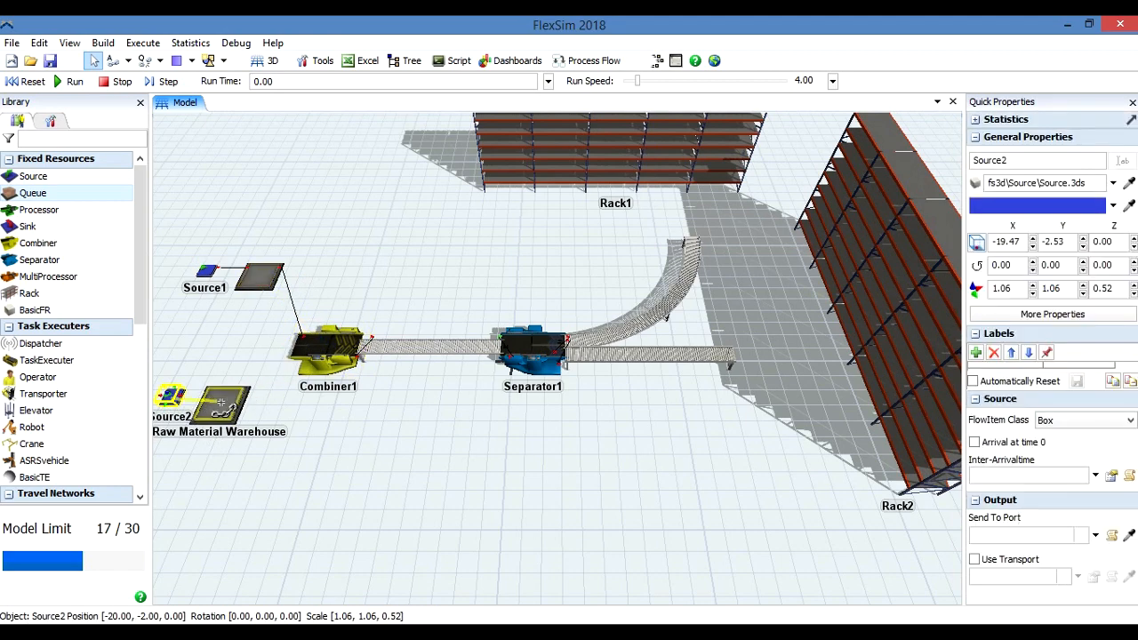
{"action": "left_click", "coordinate": [221, 405]}
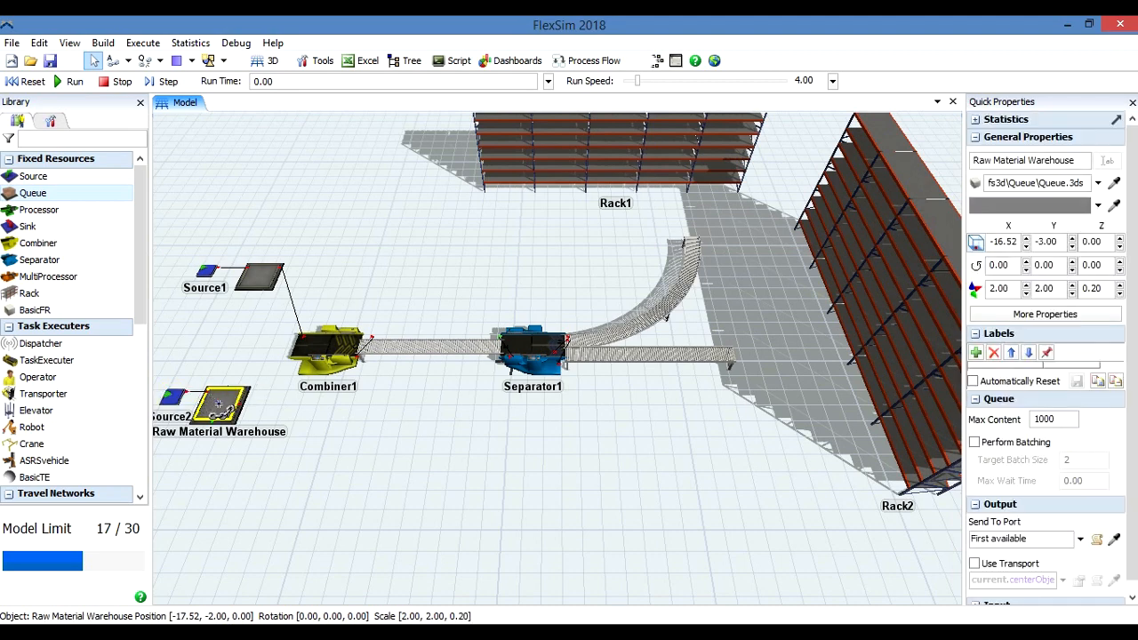
{"action": "left_click_drag", "start_coordinate": [220, 405], "coordinate": [325, 347]}
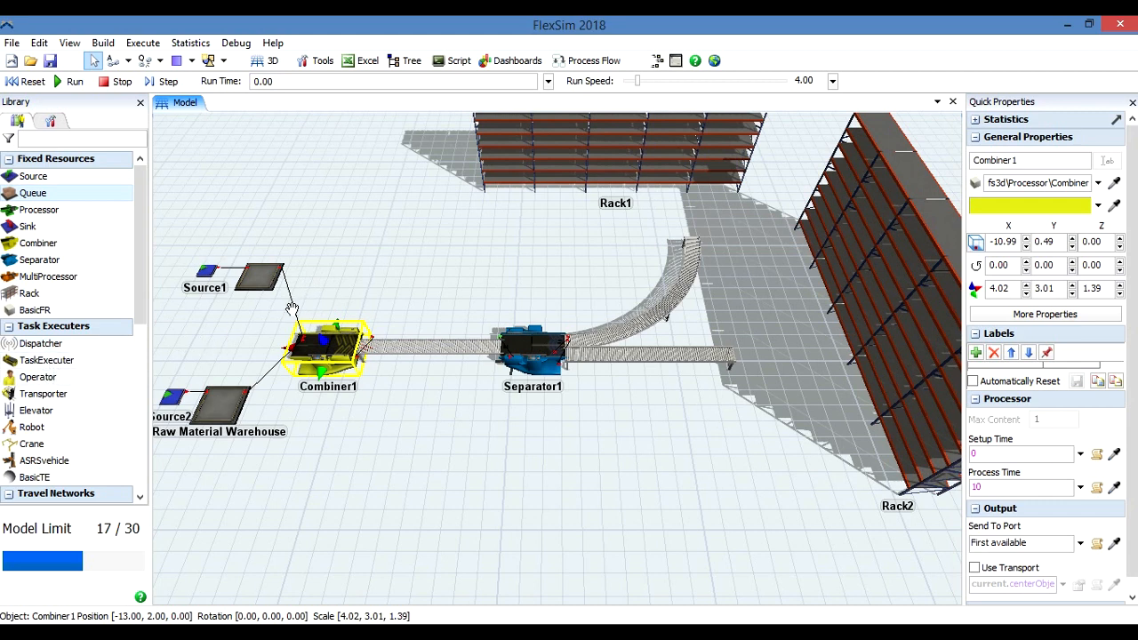
Place a Transporter between Pallets Warehouse and Combiner1, and an Operator between Raw Material Warehouse and Combiner1.
{"action": "left_click", "coordinate": [43, 394]}
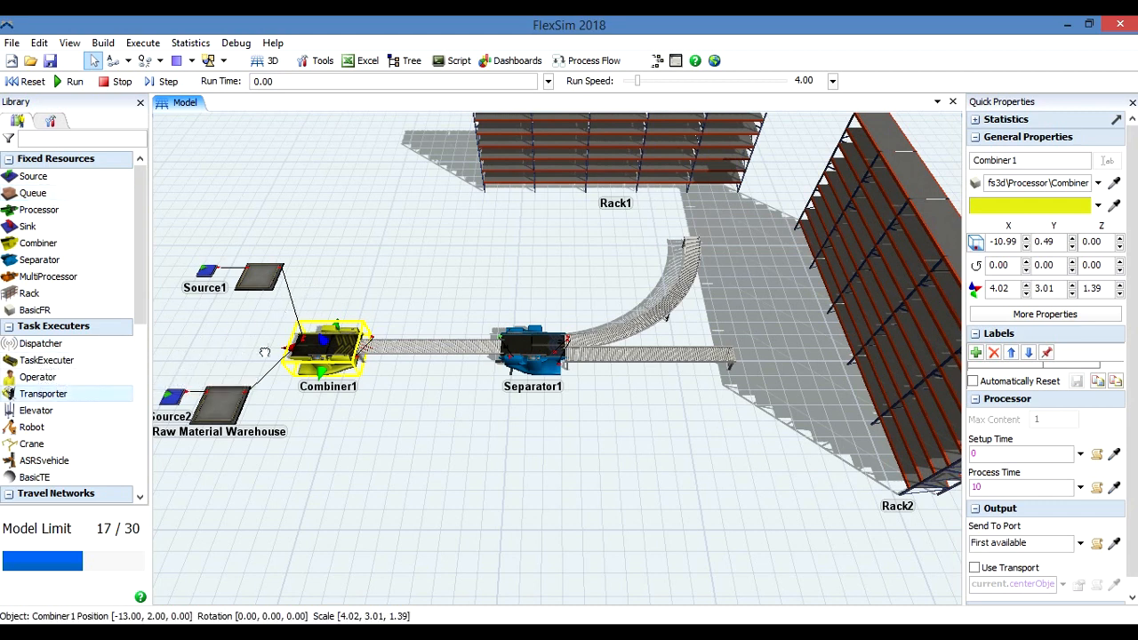
{"action": "left_click", "coordinate": [324, 292]}
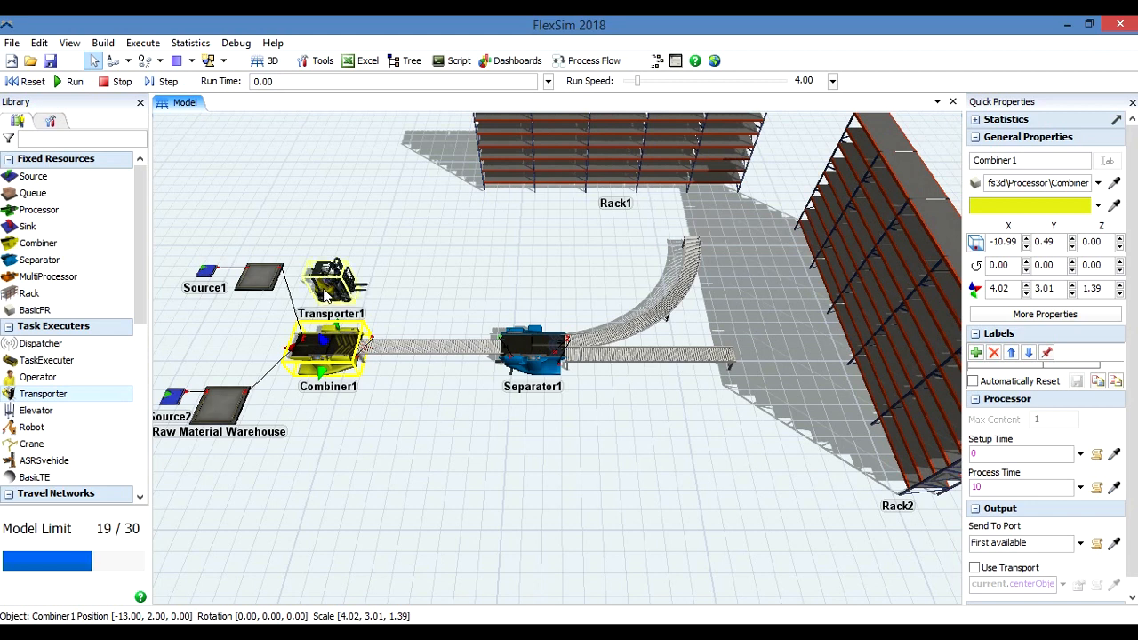
{"action": "left_click", "coordinate": [39, 379]}
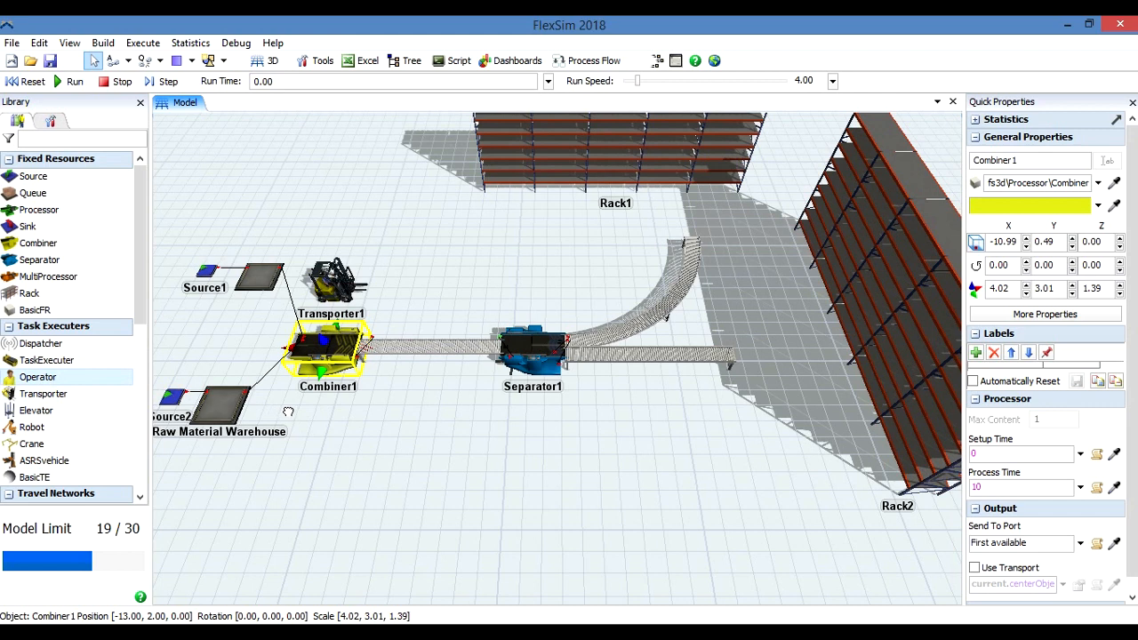
{"action": "left_click", "coordinate": [287, 409]}
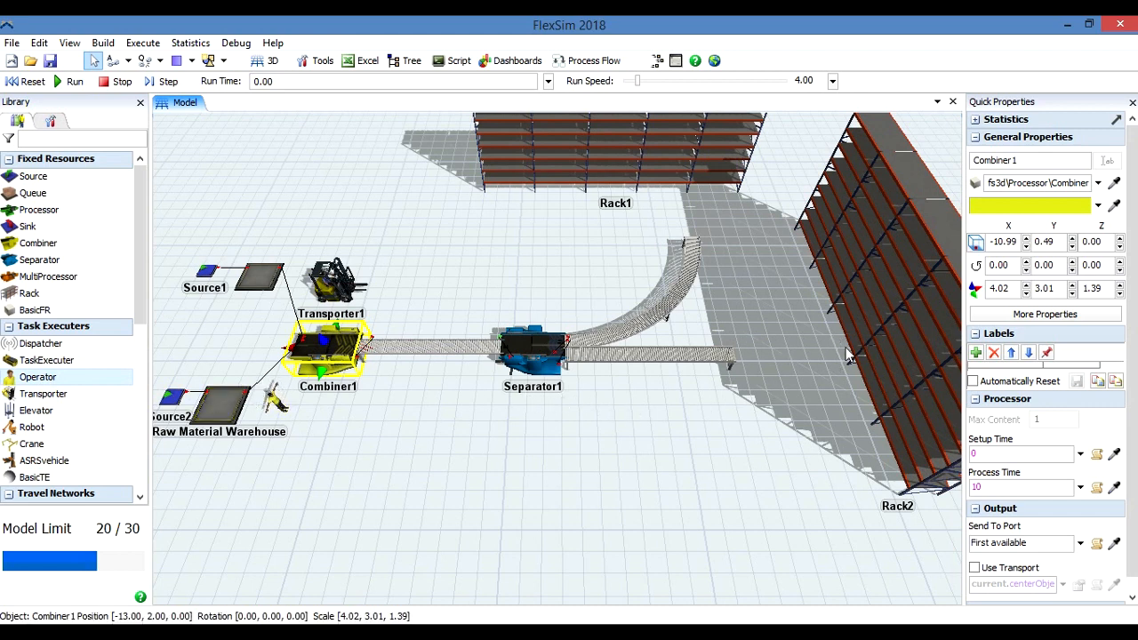
Place a second Operator past the outgoing straight conveyor's end and a second Transporter near the curved conveyor's end at about X 5.57, Y 9.31.
{"action": "left_click_drag", "start_coordinate": [38, 381], "coordinate": [770, 380]}
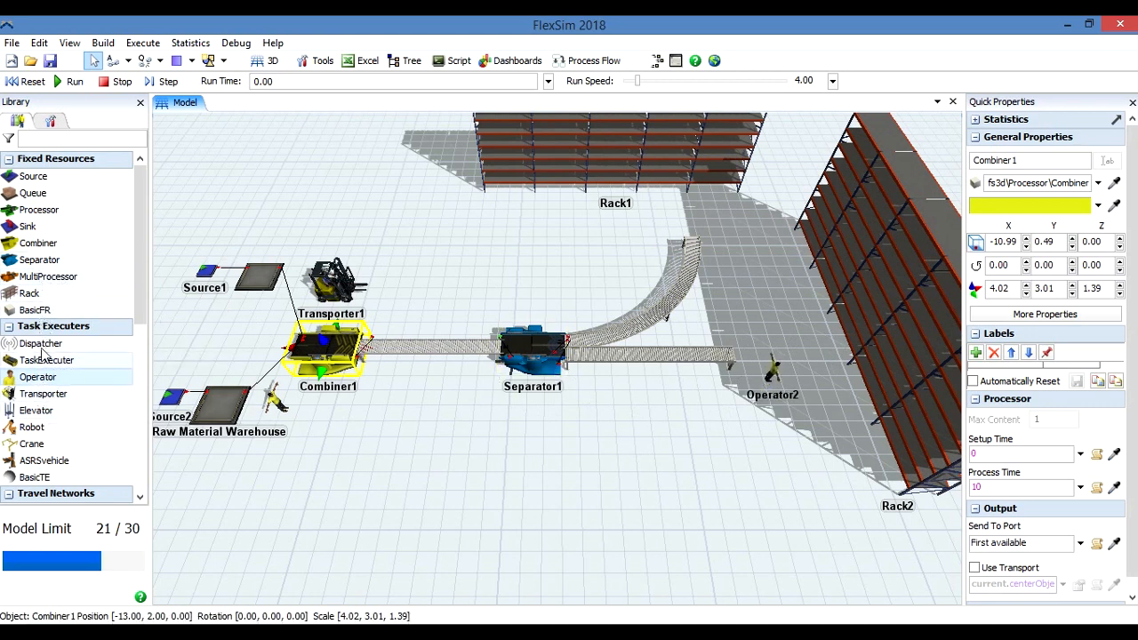
{"action": "left_click", "coordinate": [43, 393]}
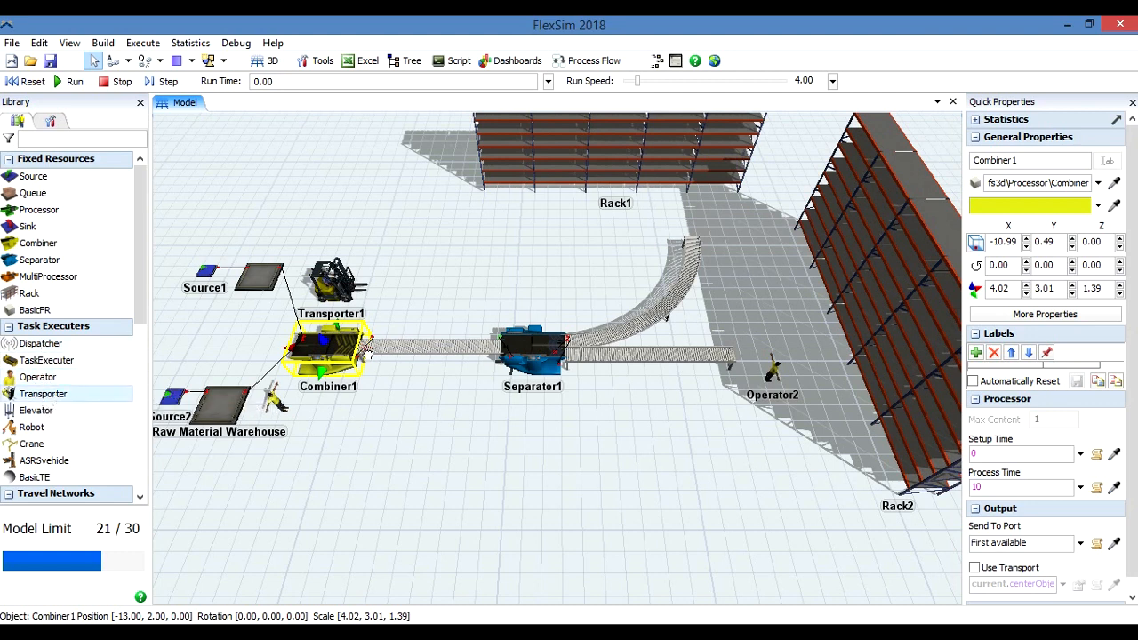
{"action": "left_click", "coordinate": [641, 235]}
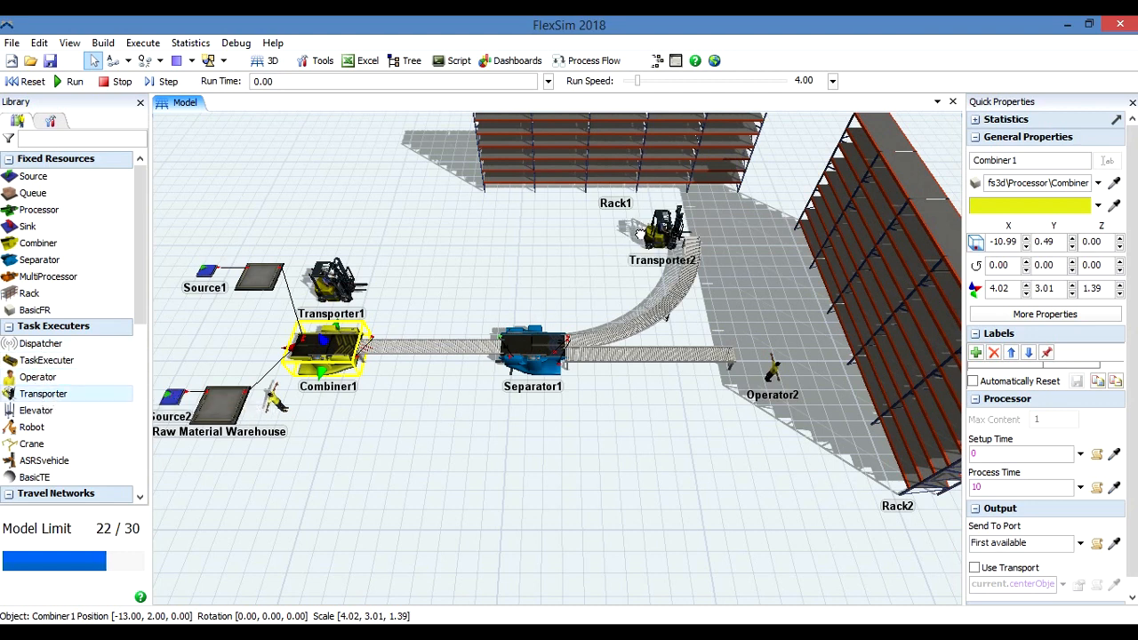
{"action": "left_click_drag", "start_coordinate": [644, 238], "coordinate": [640, 237]}
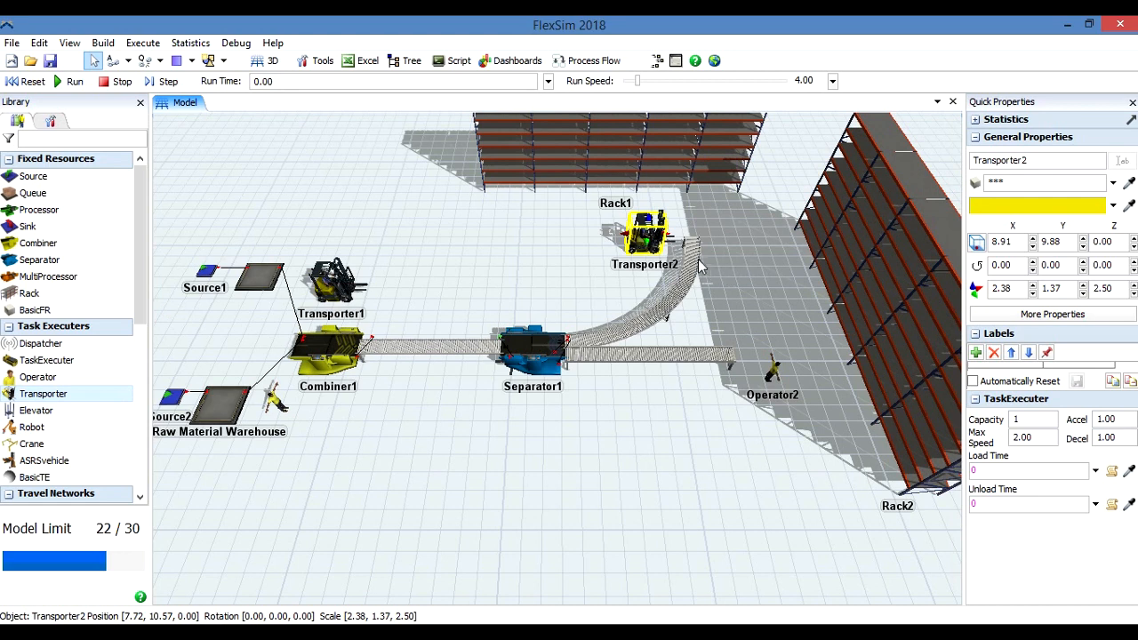
{"action": "left_click_drag", "start_coordinate": [650, 238], "coordinate": [628, 238]}
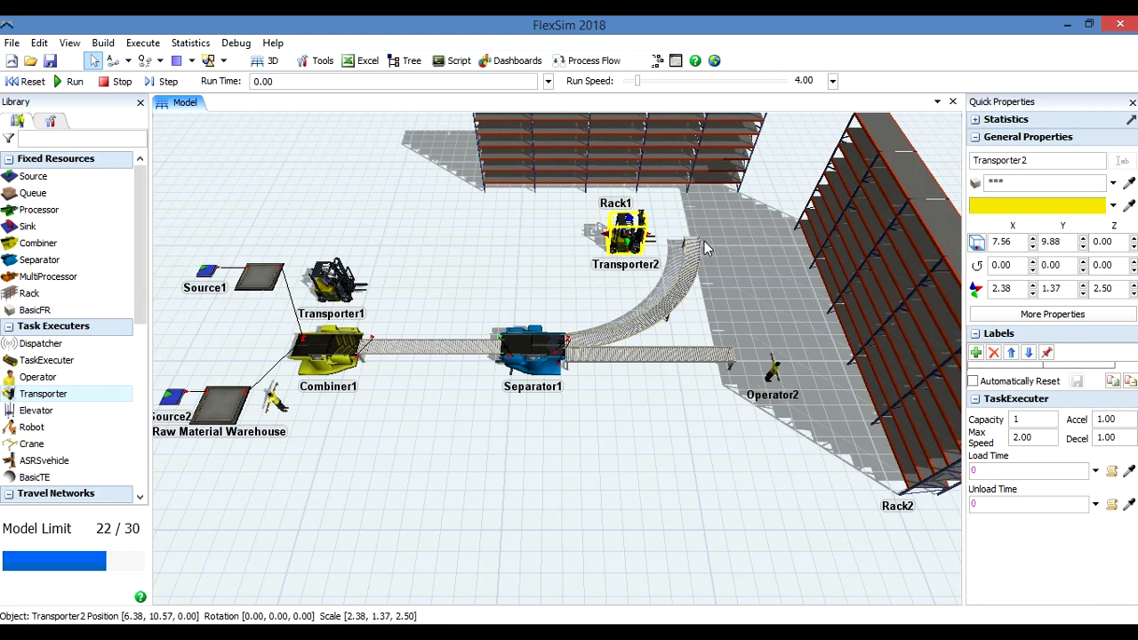
{"action": "left_click_drag", "start_coordinate": [636, 247], "coordinate": [607, 251]}
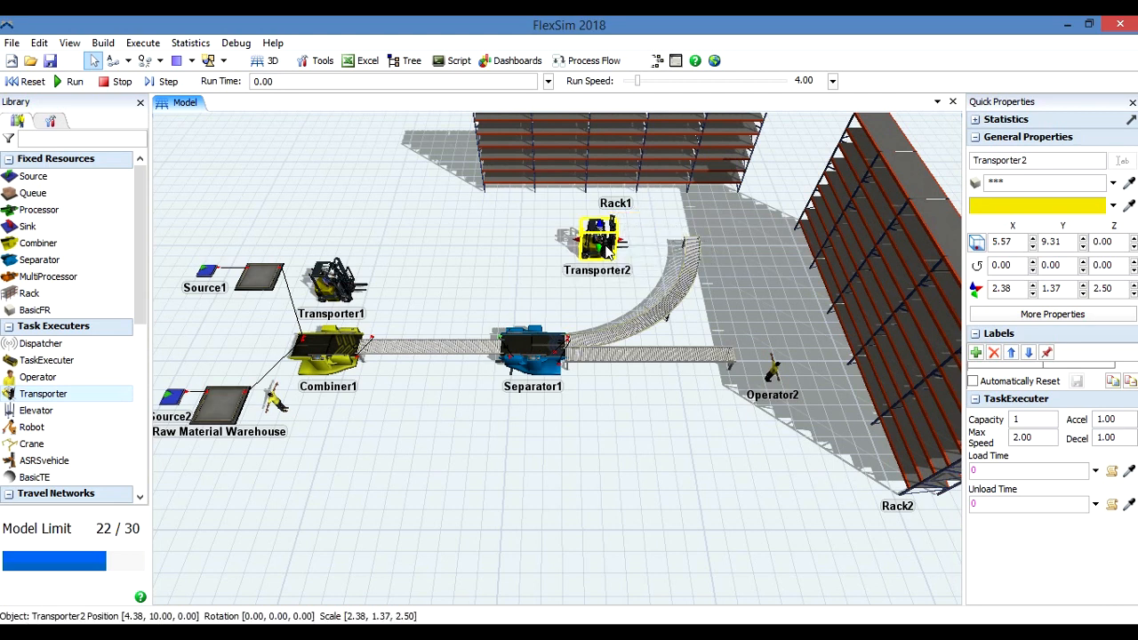
Place a Processor at the end of the outgoing curved conveyor, at about X 10.36, Y 10.15.
{"action": "left_click_drag", "start_coordinate": [61, 211], "coordinate": [689, 238]}
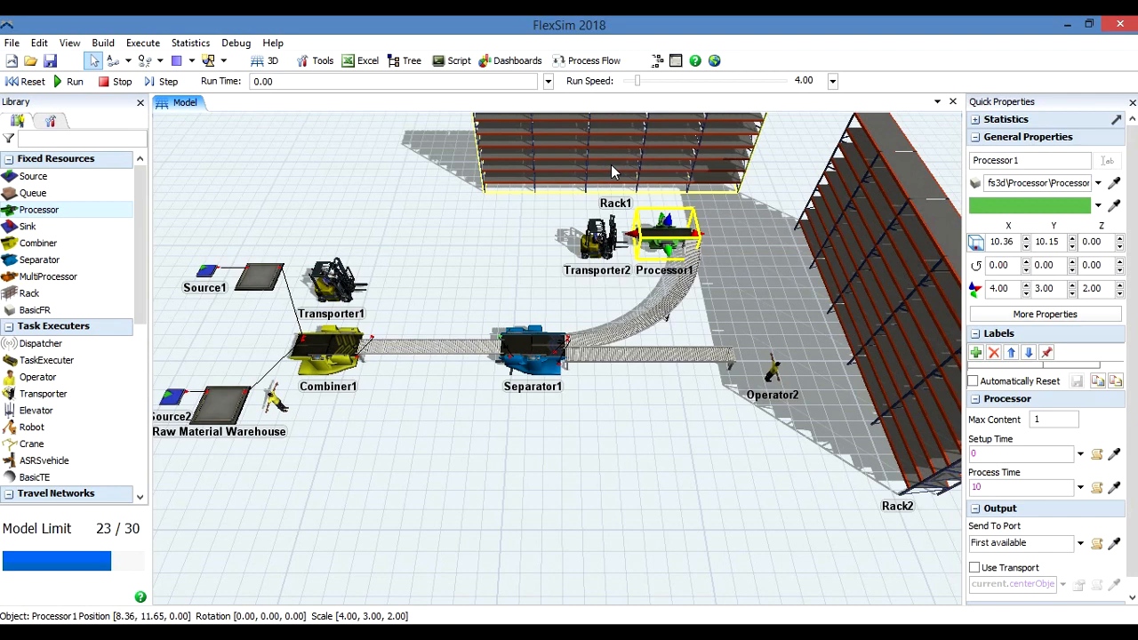
Shift Processor1 slightly onto the curved conveyor's end, to about X 10.70, Y 9.98.
{"action": "left_click", "coordinate": [764, 277]}
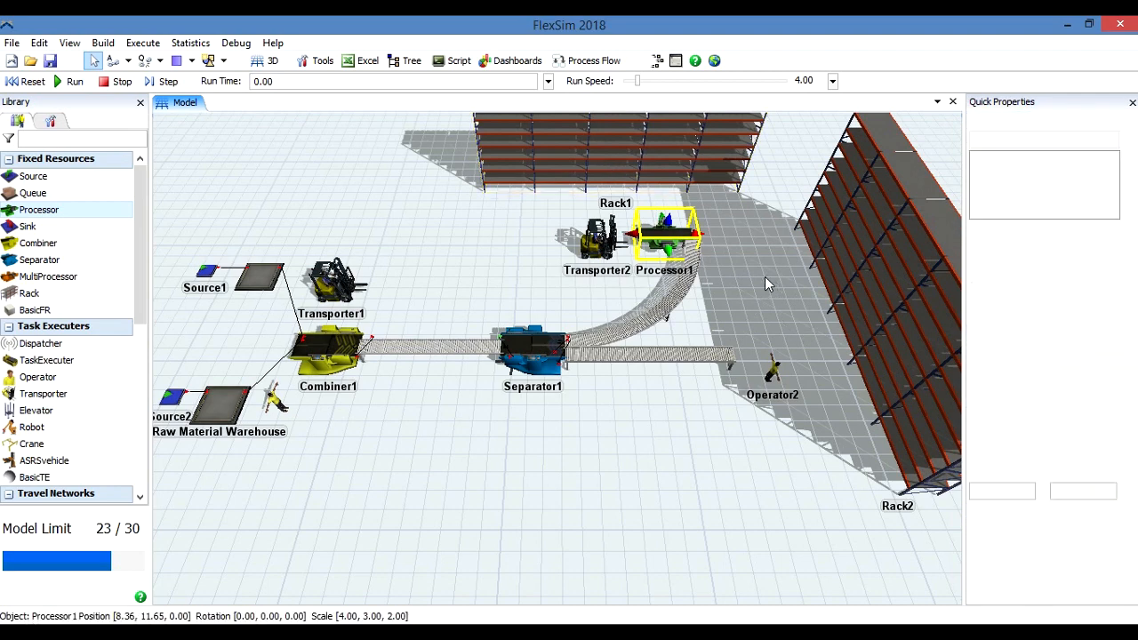
{"action": "left_click", "coordinate": [667, 240]}
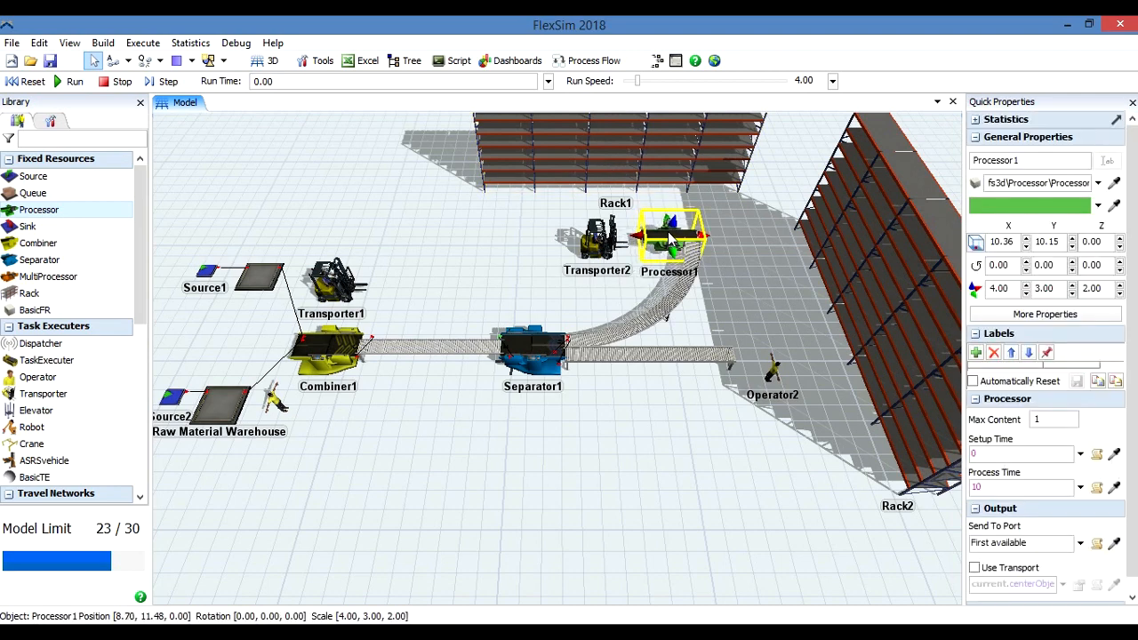
{"action": "left_click_drag", "start_coordinate": [669, 236], "coordinate": [673, 239]}
Place a second Processor at the outgoing straight conveyor's end at about X 15.00, Y -0.02, and move Operator2 to about X 13.75, Y -4.29.
{"action": "left_click_drag", "start_coordinate": [753, 354], "coordinate": [779, 355]}
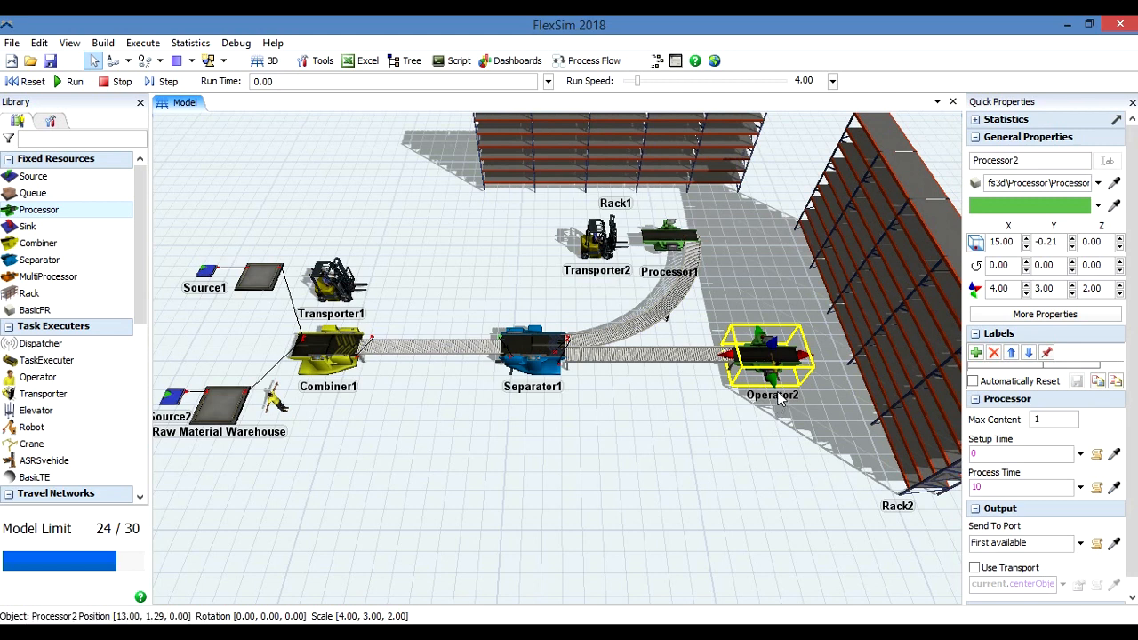
{"action": "left_click_drag", "start_coordinate": [767, 343], "coordinate": [770, 331]}
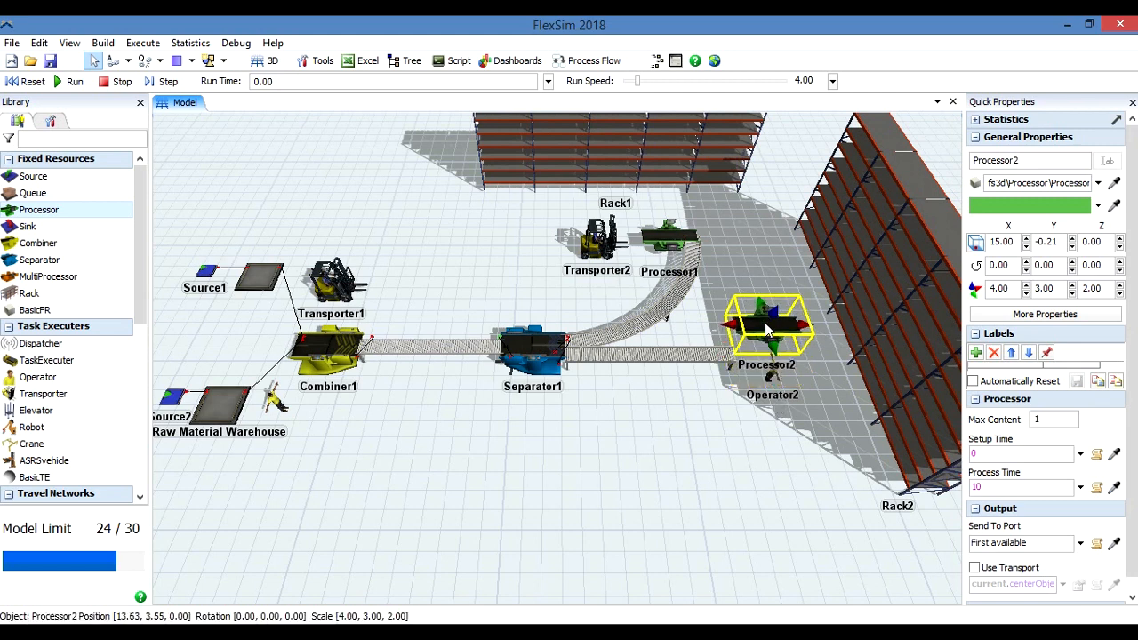
{"action": "left_click_drag", "start_coordinate": [770, 379], "coordinate": [760, 425]}
{"action": "mouse_move", "coordinate": [770, 331]}
{"action": "left_mouse_down"}
{"action": "mouse_move", "coordinate": [770, 362]}
{"action": "mouse_move", "coordinate": [765, 352]}
{"action": "left_mouse_up"}
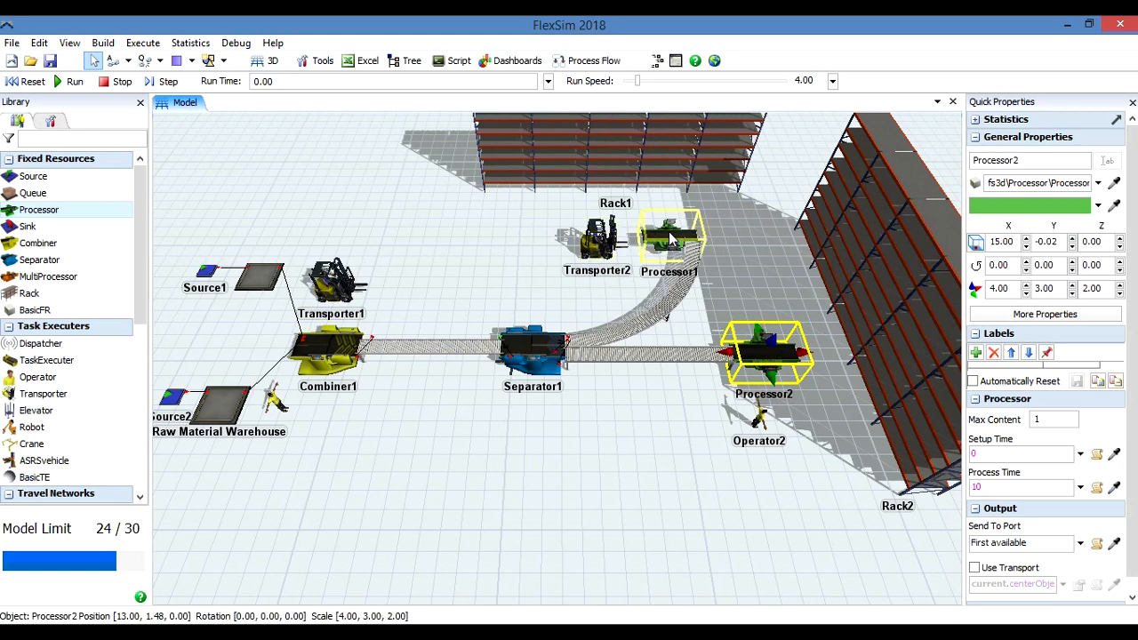
Connect the curved conveyor's end to Processor1, and Processor1 to Rack1.
{"action": "left_click", "coordinate": [746, 270]}
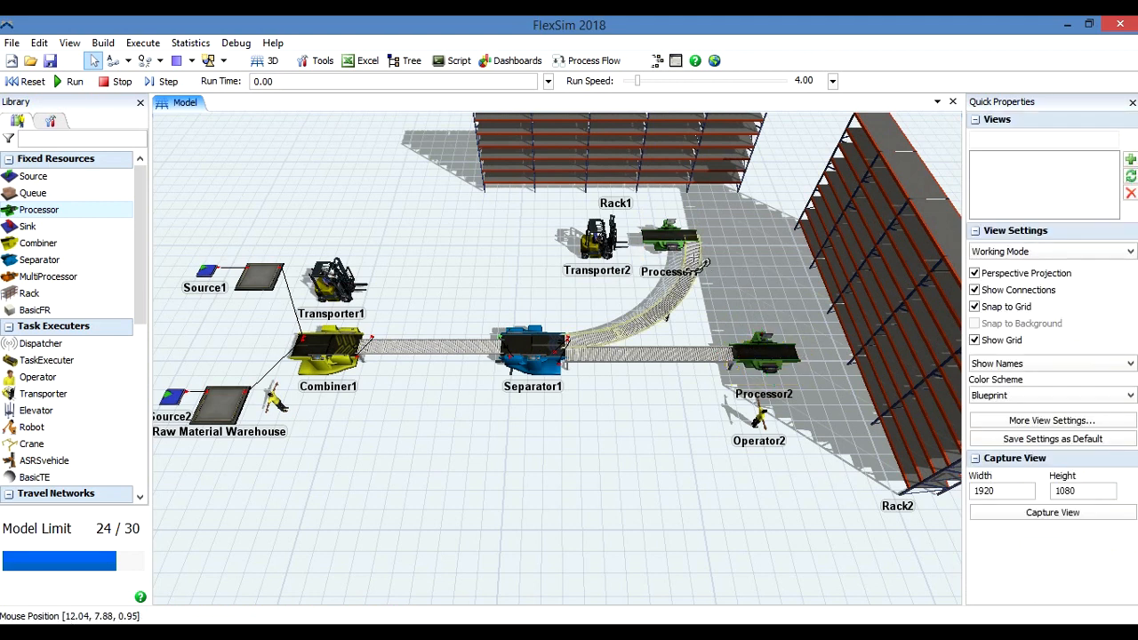
{"action": "left_click", "coordinate": [702, 263]}
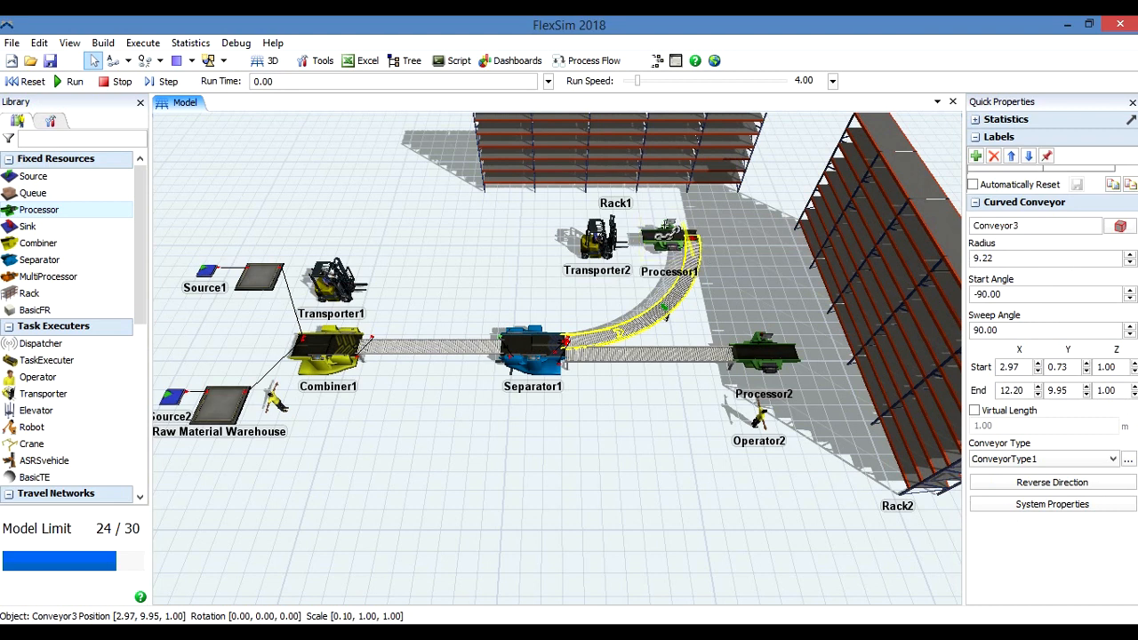
{"action": "left_click", "coordinate": [658, 239]}
{"action": "left_click_drag", "start_coordinate": [668, 241], "coordinate": [612, 161]}
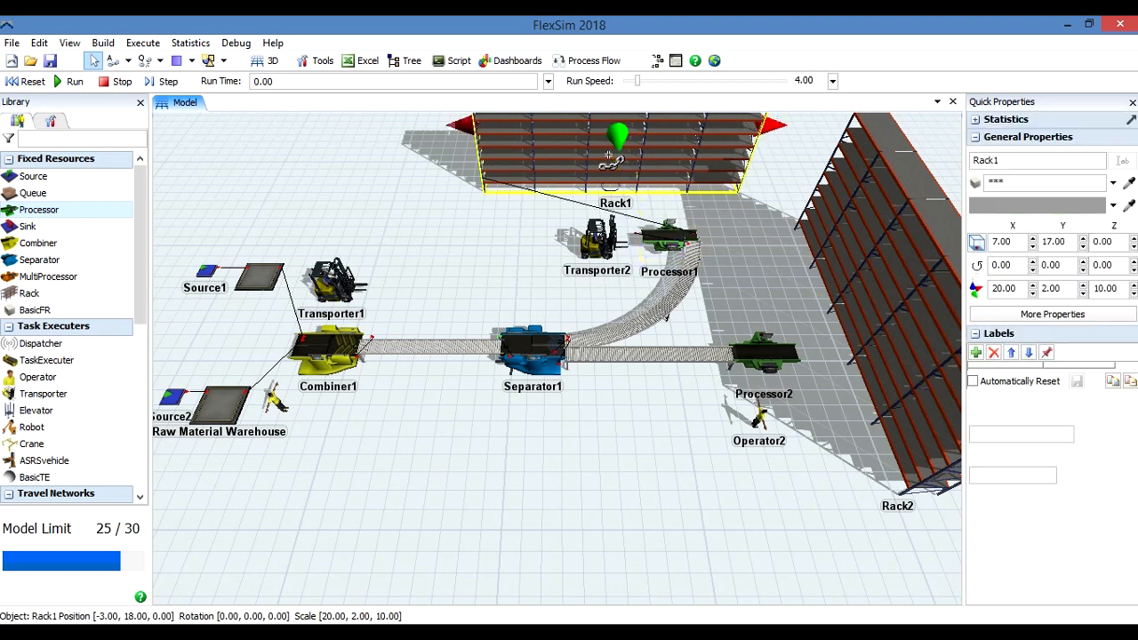
Connect the outgoing straight conveyor's end to Processor2, and Processor2 to Rack2.
{"action": "left_click", "coordinate": [711, 367]}
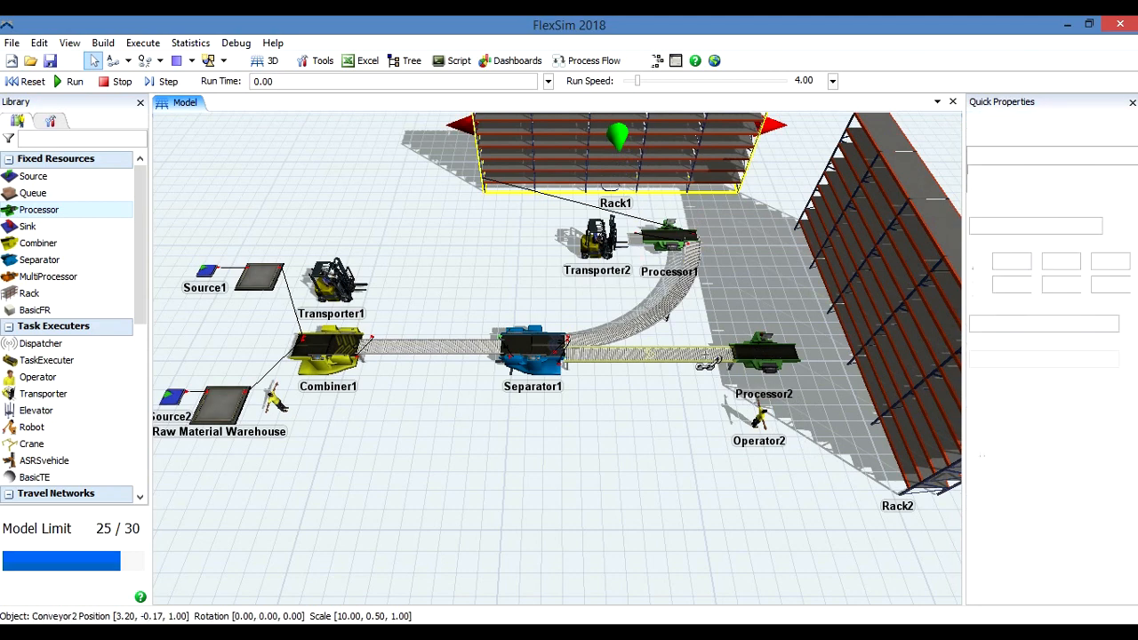
{"action": "left_click", "coordinate": [751, 353]}
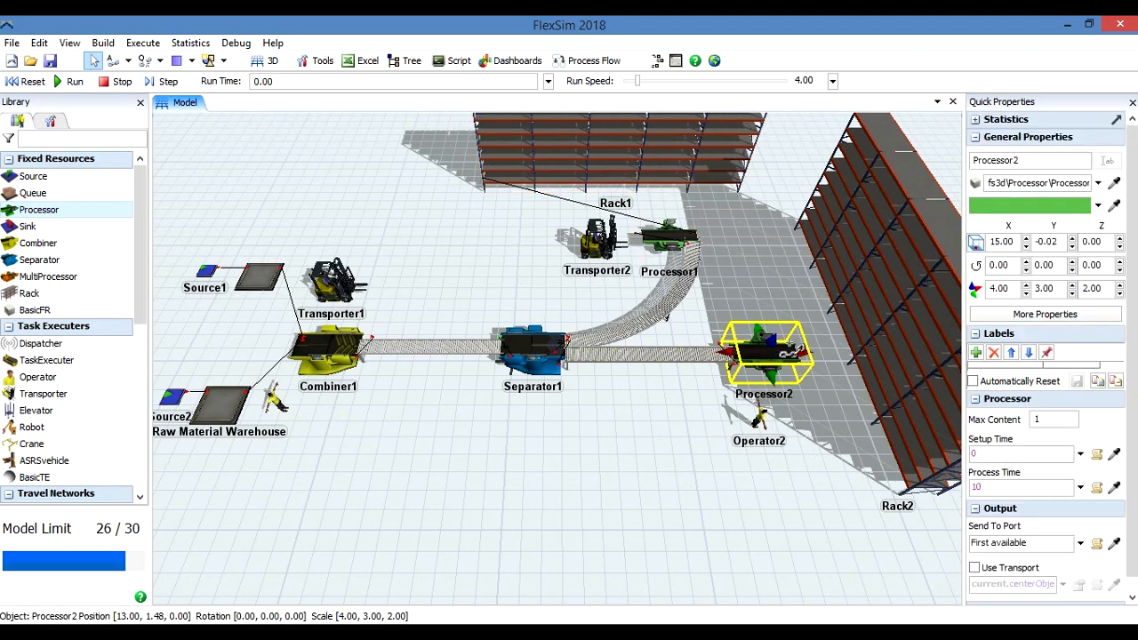
{"action": "left_click", "coordinate": [896, 304]}
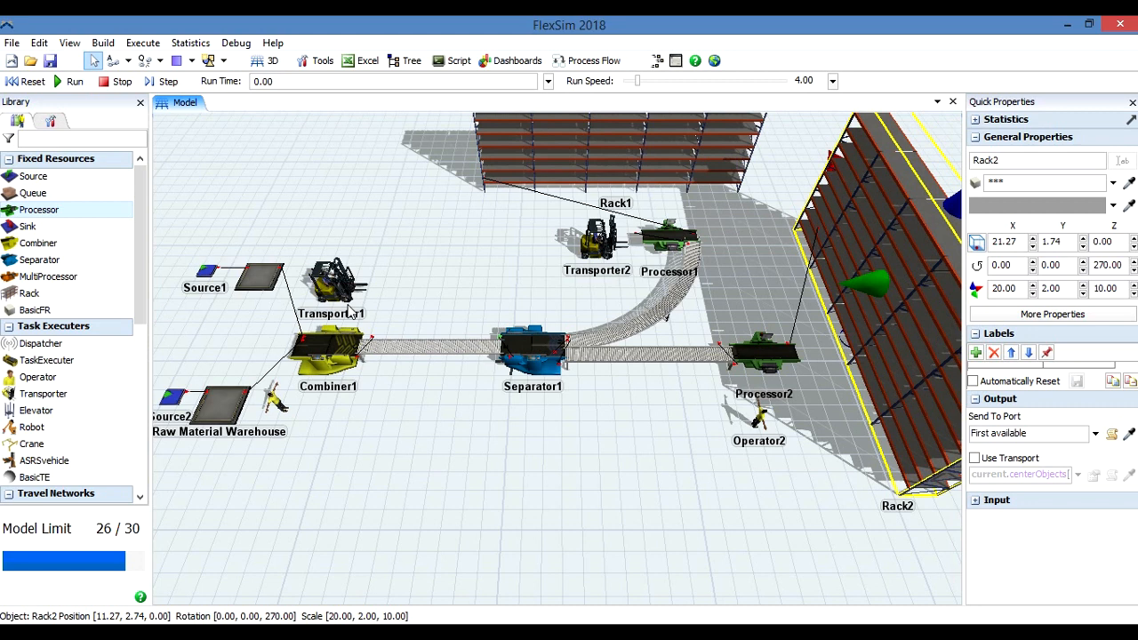
Center-connect Transporter1 to Pallets Warehouse and Combiner1, and shift Transporter1 to about X -11.81, Y 5.68.
{"action": "left_click", "coordinate": [258, 276]}
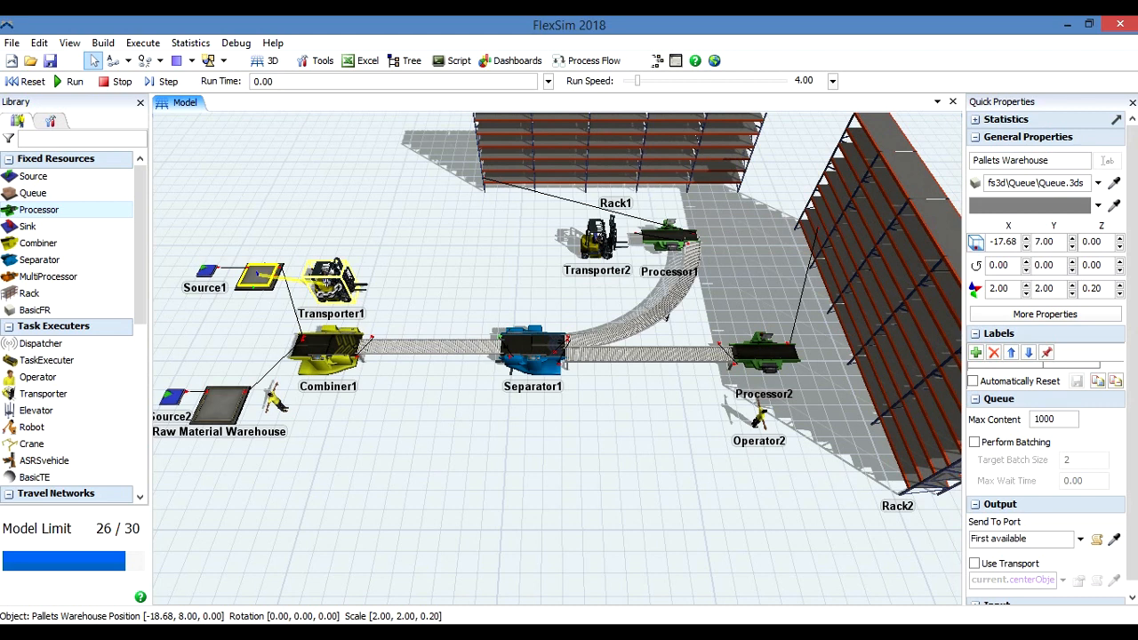
{"action": "left_click", "coordinate": [328, 283]}
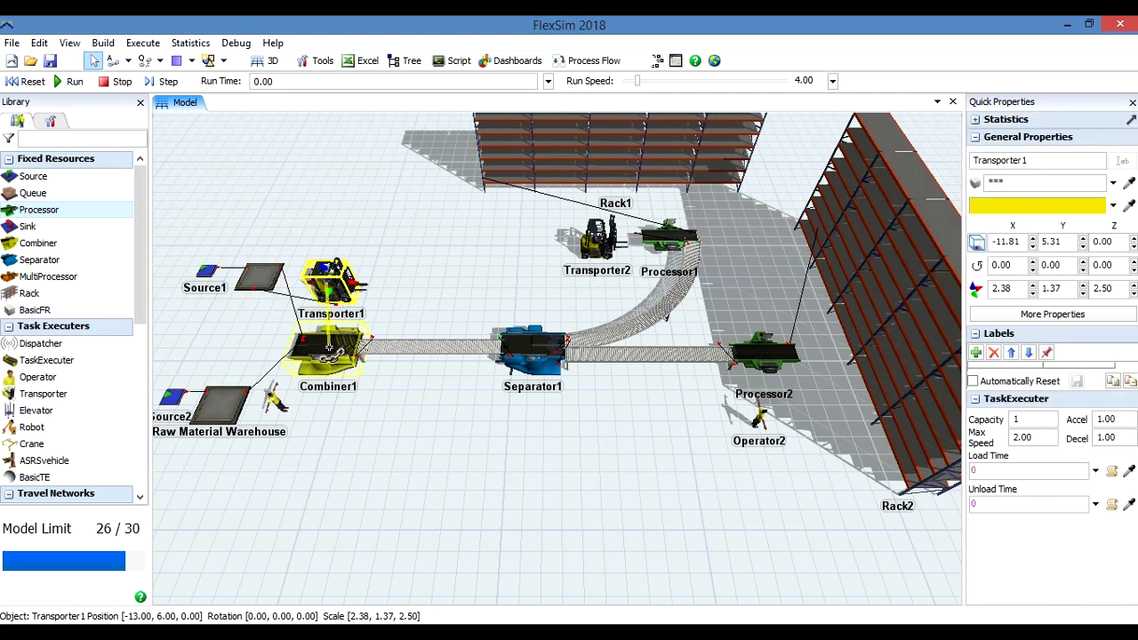
{"action": "left_click", "coordinate": [329, 349]}
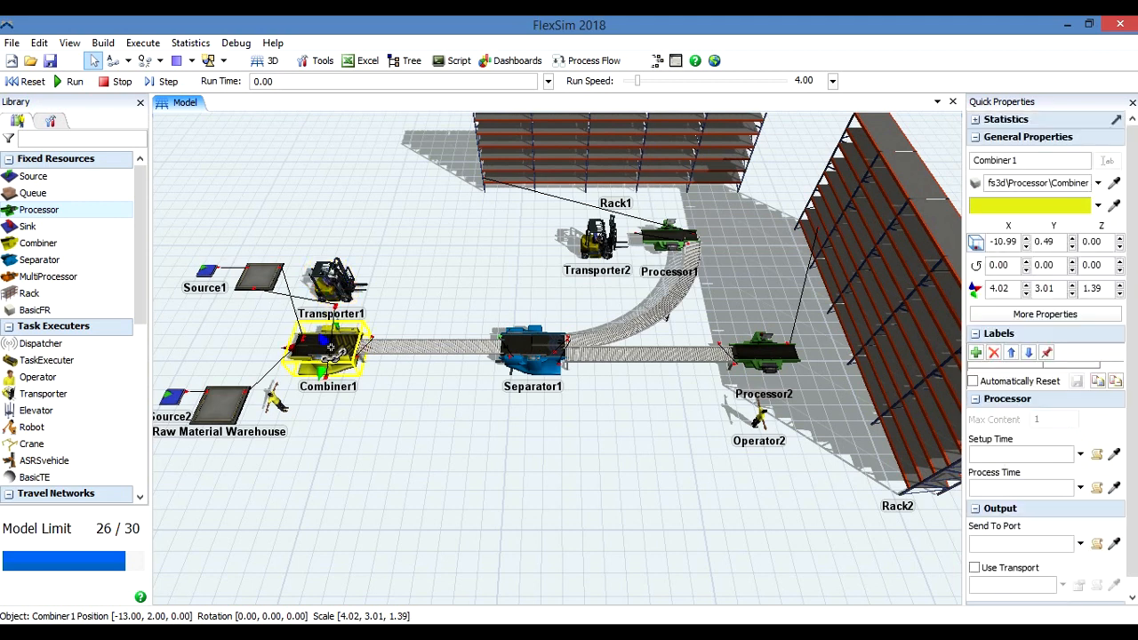
{"action": "mouse_move", "coordinate": [336, 282]}
{"action": "left_mouse_down"}
{"action": "mouse_move", "coordinate": [366, 239]}
{"action": "mouse_move", "coordinate": [345, 251]}
{"action": "mouse_move", "coordinate": [336, 281]}
{"action": "left_mouse_up"}
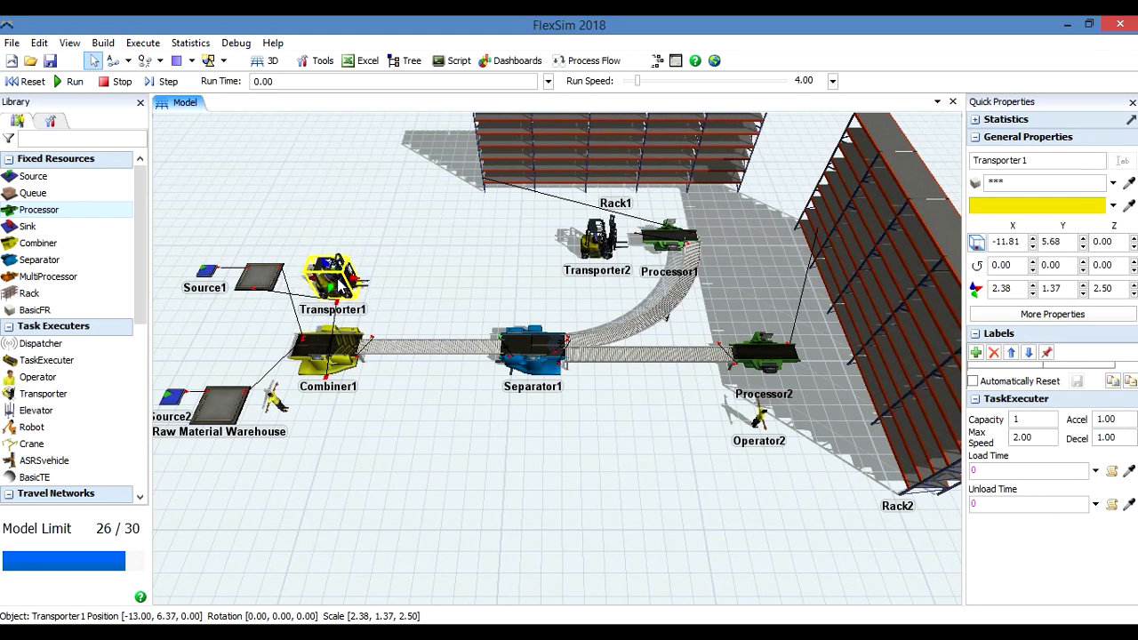
Center-connect Operator1 to Raw Material Warehouse and to Combiner1.
{"action": "left_click", "coordinate": [231, 406]}
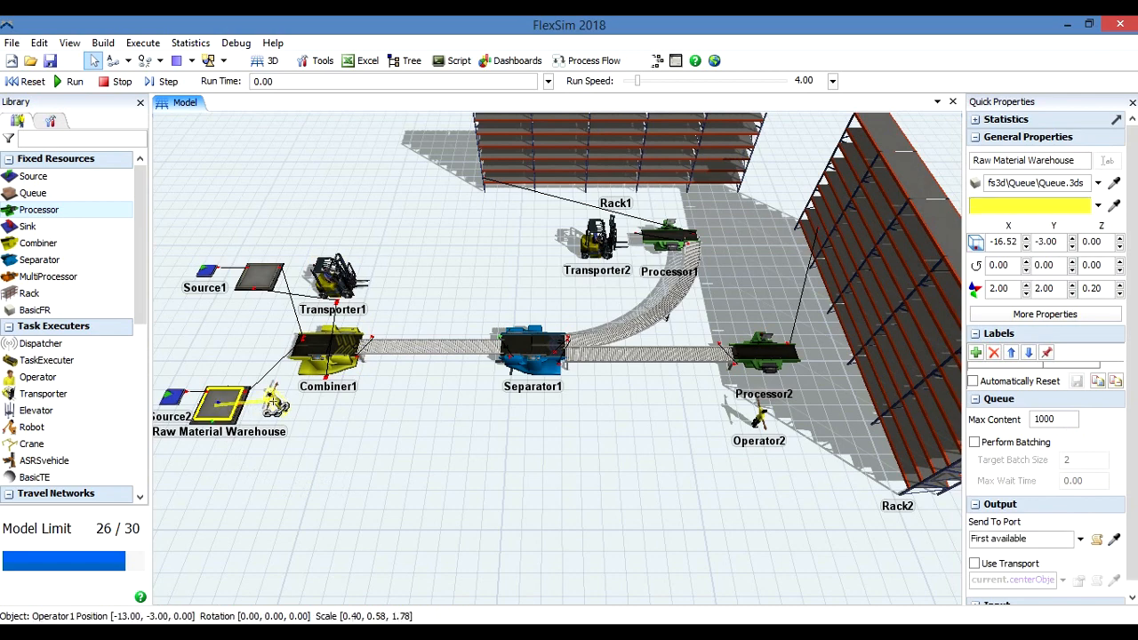
{"action": "left_click", "coordinate": [276, 403]}
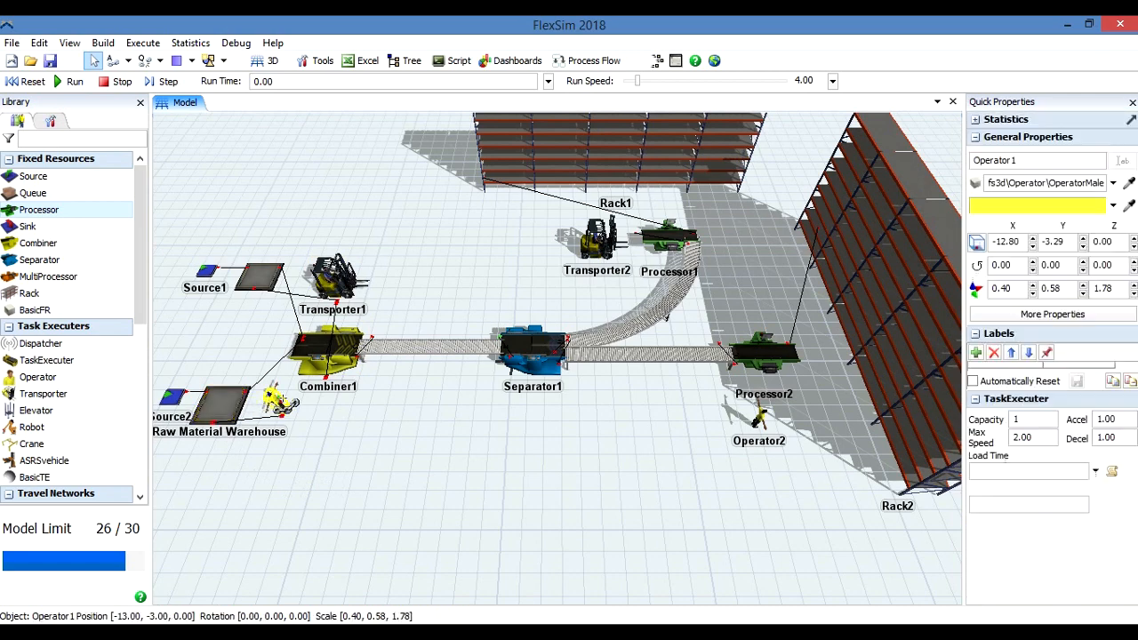
{"action": "left_click", "coordinate": [338, 343]}
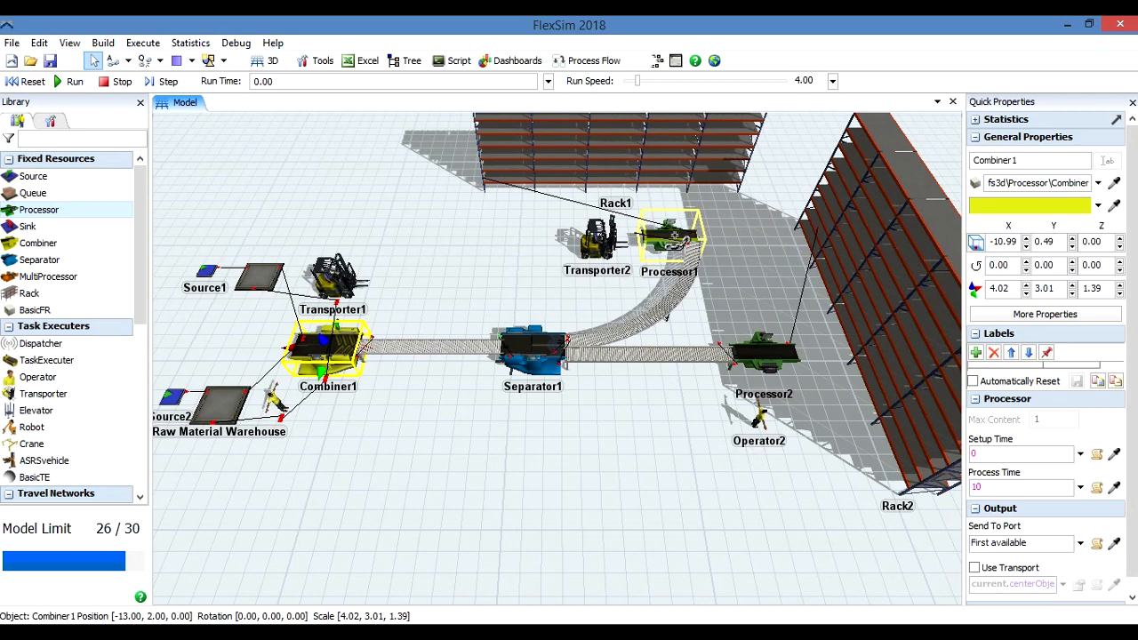
Center-connect Transporter2 to Processor1 and to Rack1.
{"action": "left_click", "coordinate": [671, 236]}
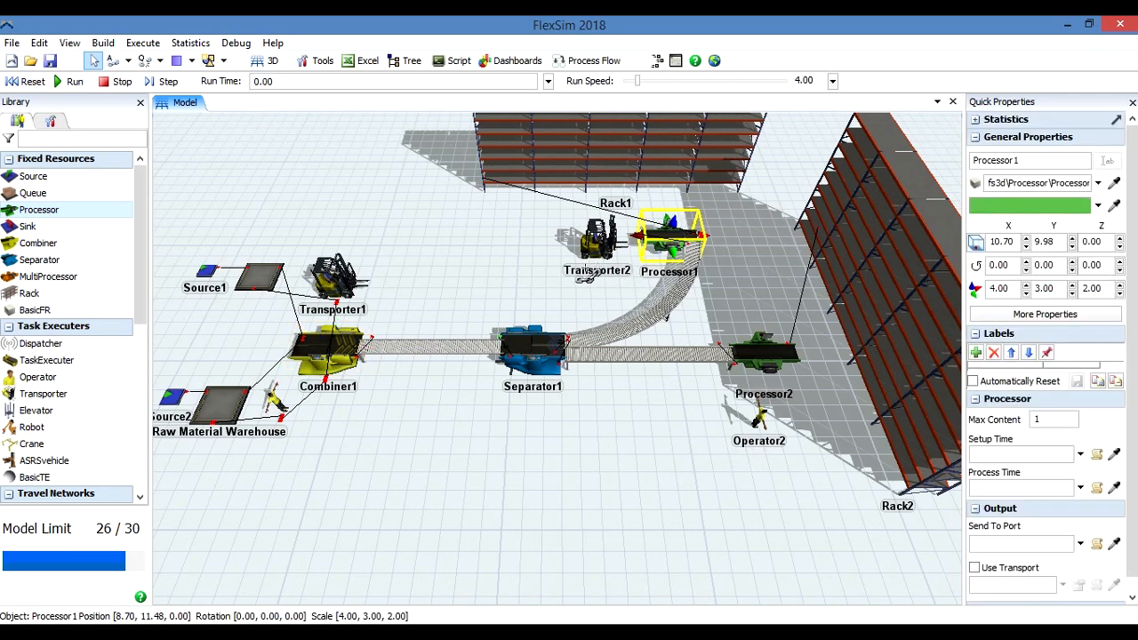
{"action": "left_click", "coordinate": [598, 238], "text": "shift"}
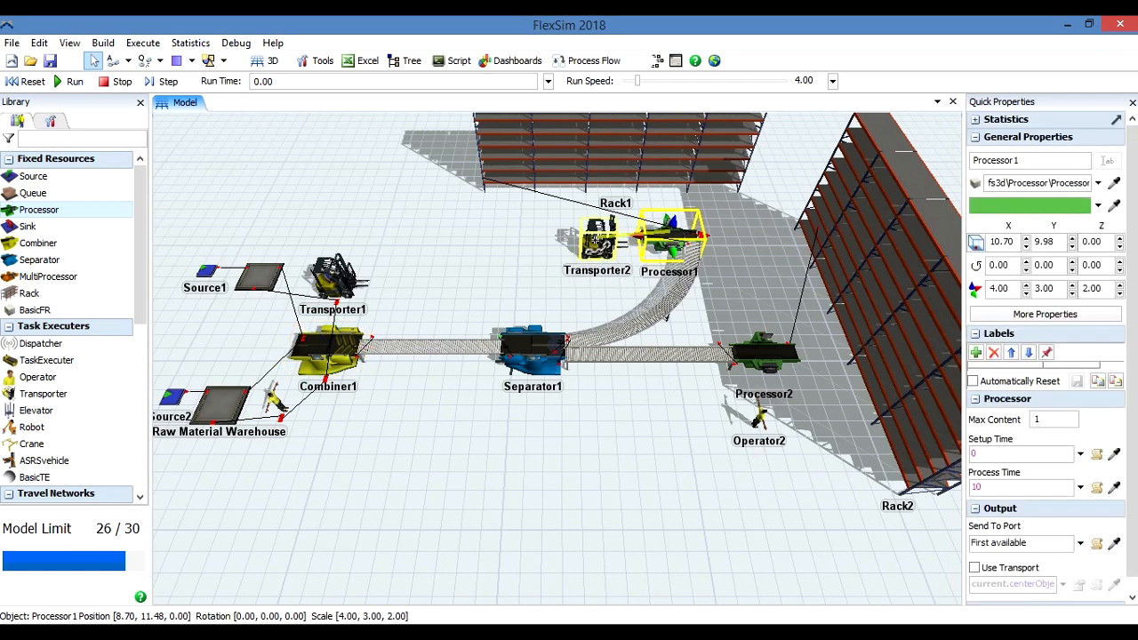
{"action": "left_click_drag", "start_coordinate": [595, 238], "coordinate": [583, 153]}
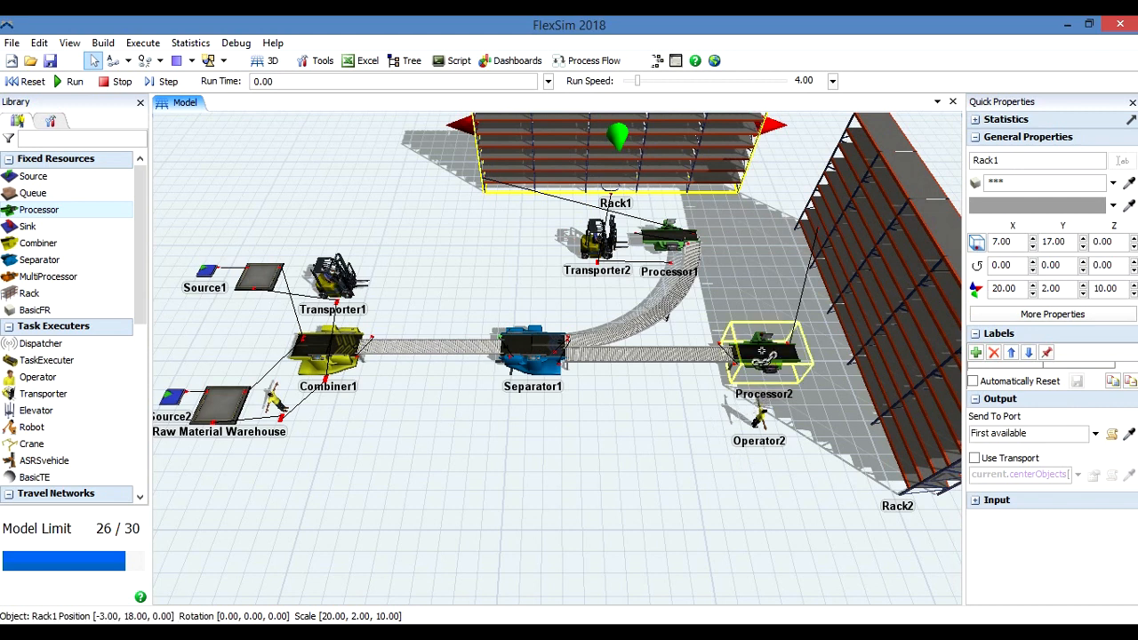
Center-connect Operator2 to Processor2 and to Rack2.
{"action": "left_click", "coordinate": [761, 352]}
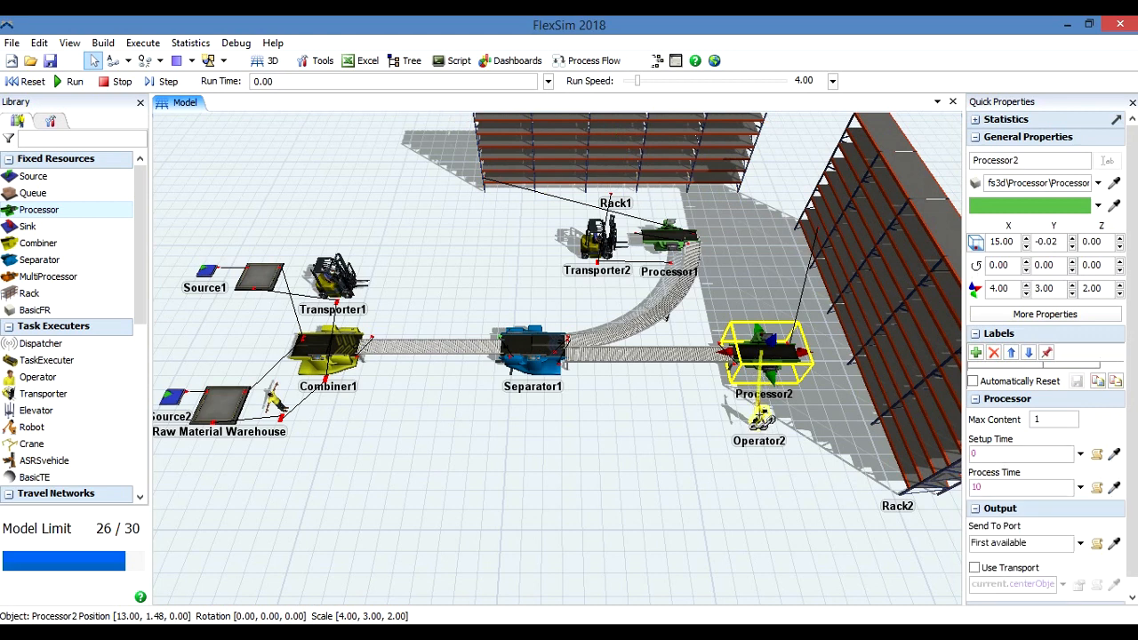
{"action": "left_click", "coordinate": [761, 418]}
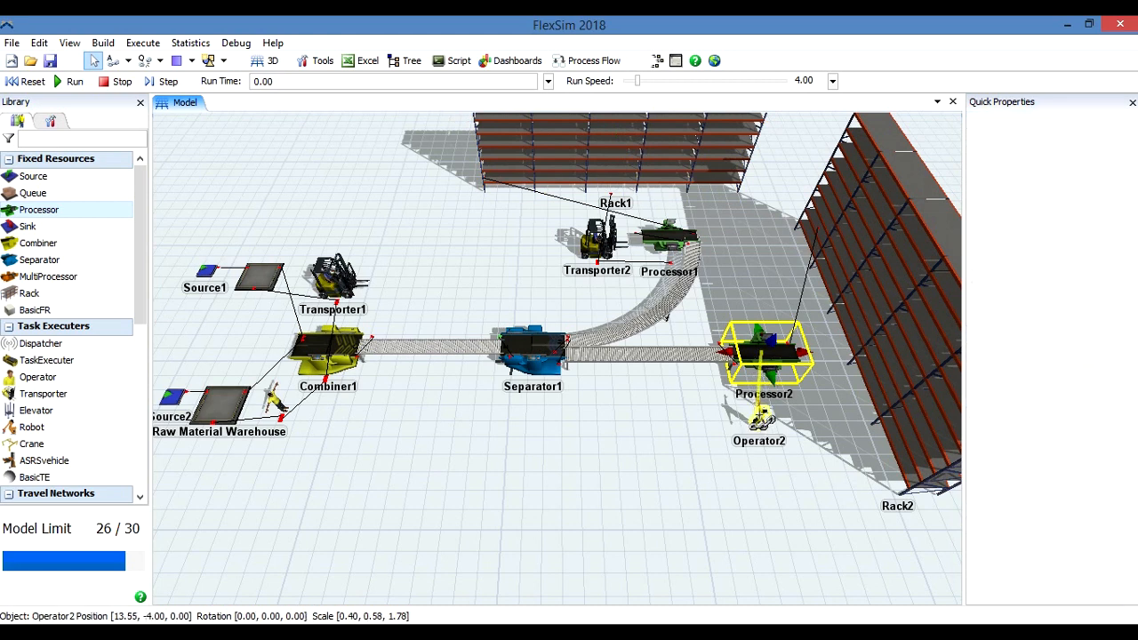
{"action": "left_click", "coordinate": [907, 375]}
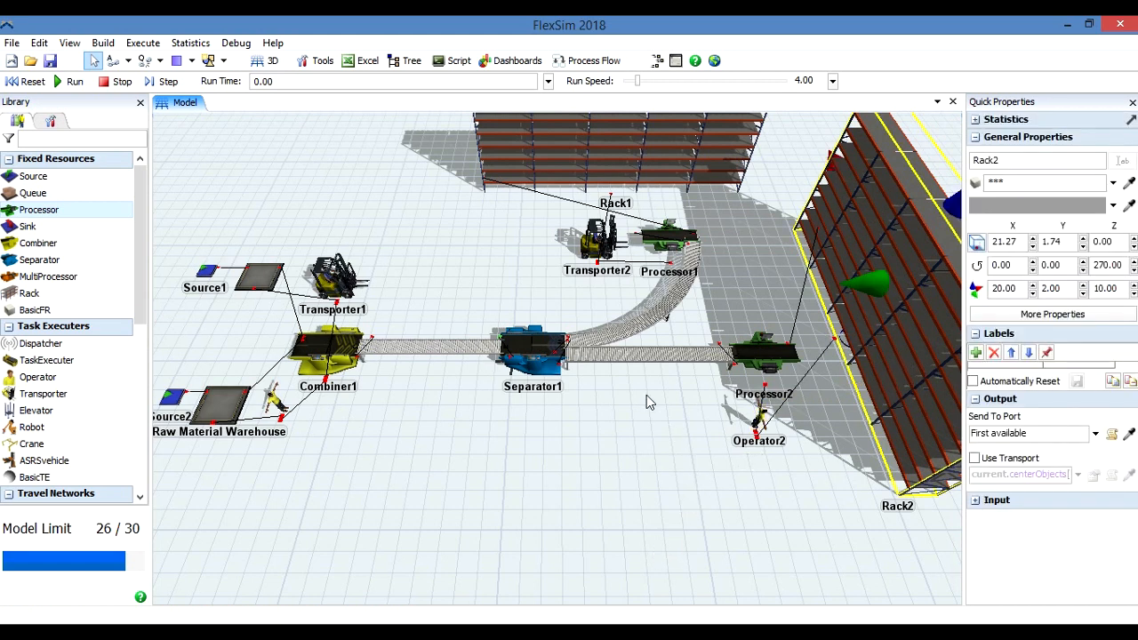
Move Transporter2 away from Processor1 to about X 4.81, Y 9.31, and shift Operator2 slightly toward Rack2.
{"action": "mouse_move", "coordinate": [600, 257]}
{"action": "left_mouse_down"}
{"action": "mouse_move", "coordinate": [513, 262]}
{"action": "mouse_move", "coordinate": [585, 260]}
{"action": "mouse_move", "coordinate": [523, 252]}
{"action": "mouse_move", "coordinate": [593, 257]}
{"action": "left_mouse_up"}
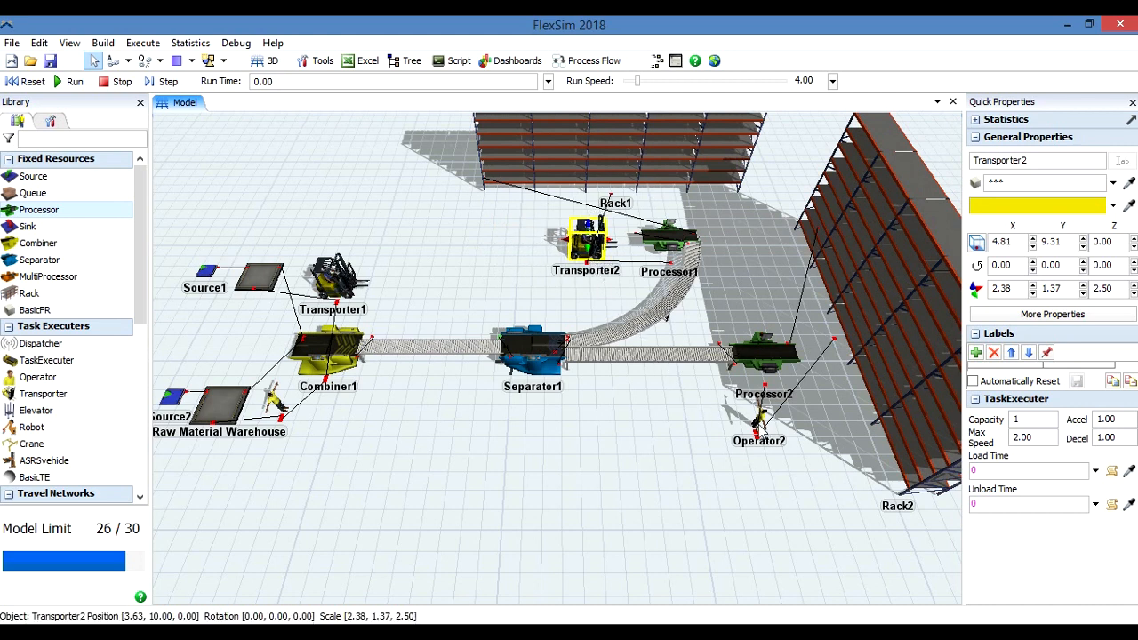
{"action": "left_click", "coordinate": [762, 426]}
{"action": "mouse_move", "coordinate": [762, 429]}
{"action": "left_mouse_down"}
{"action": "mouse_move", "coordinate": [735, 460]}
{"action": "mouse_move", "coordinate": [710, 436]}
{"action": "mouse_move", "coordinate": [725, 449]}
{"action": "mouse_move", "coordinate": [791, 428]}
{"action": "mouse_move", "coordinate": [782, 415]}
{"action": "mouse_move", "coordinate": [783, 429]}
{"action": "left_mouse_up"}
{"action": "left_click", "coordinate": [669, 452]}
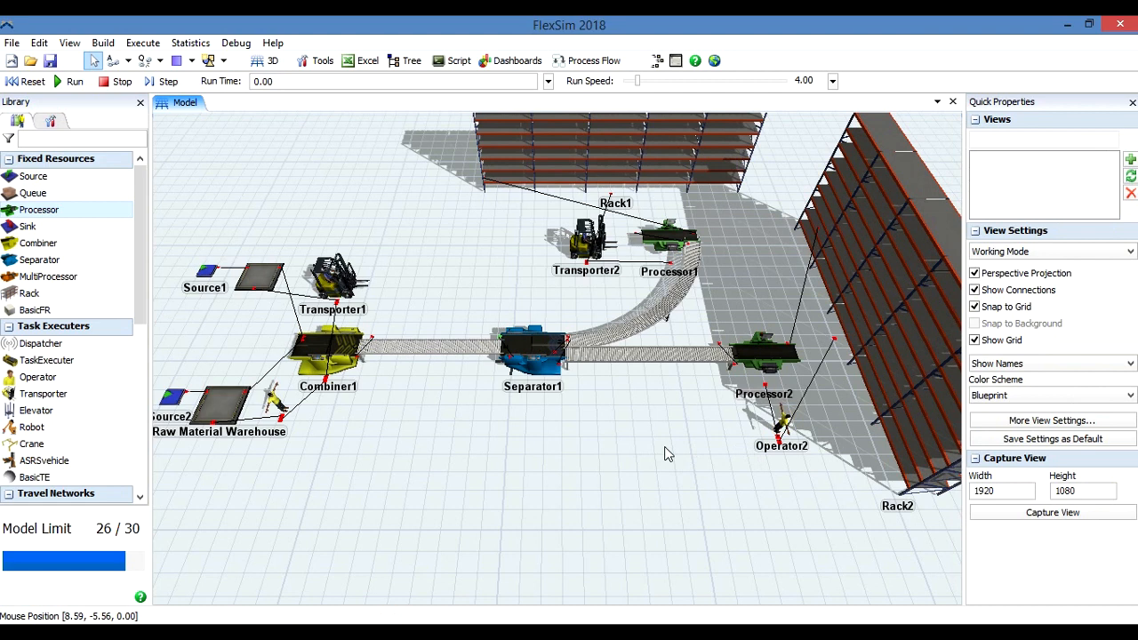
Enable Use Transport for the output of Pallets Warehouse and Raw Material Warehouse.
{"action": "left_click", "coordinate": [266, 277]}
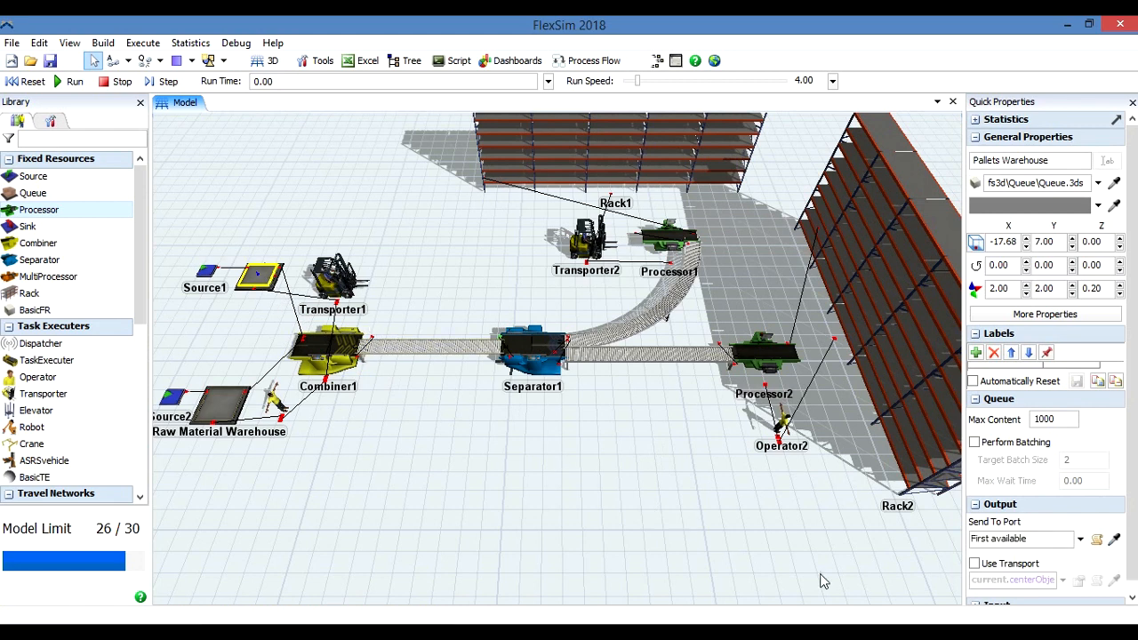
{"action": "left_click", "coordinate": [975, 565]}
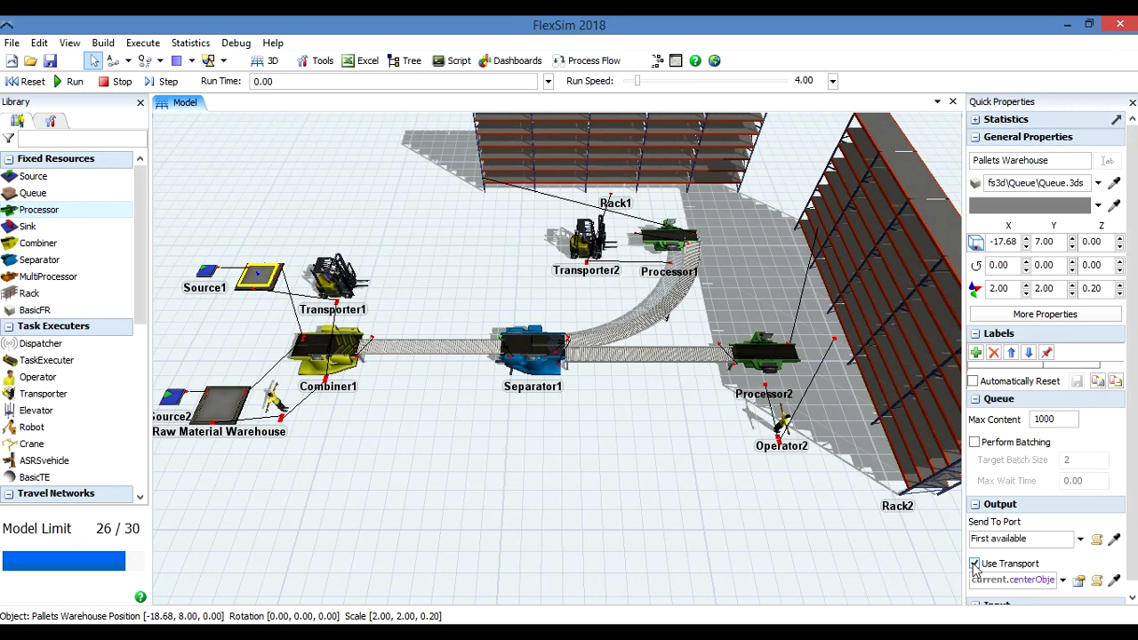
{"action": "left_click", "coordinate": [223, 404]}
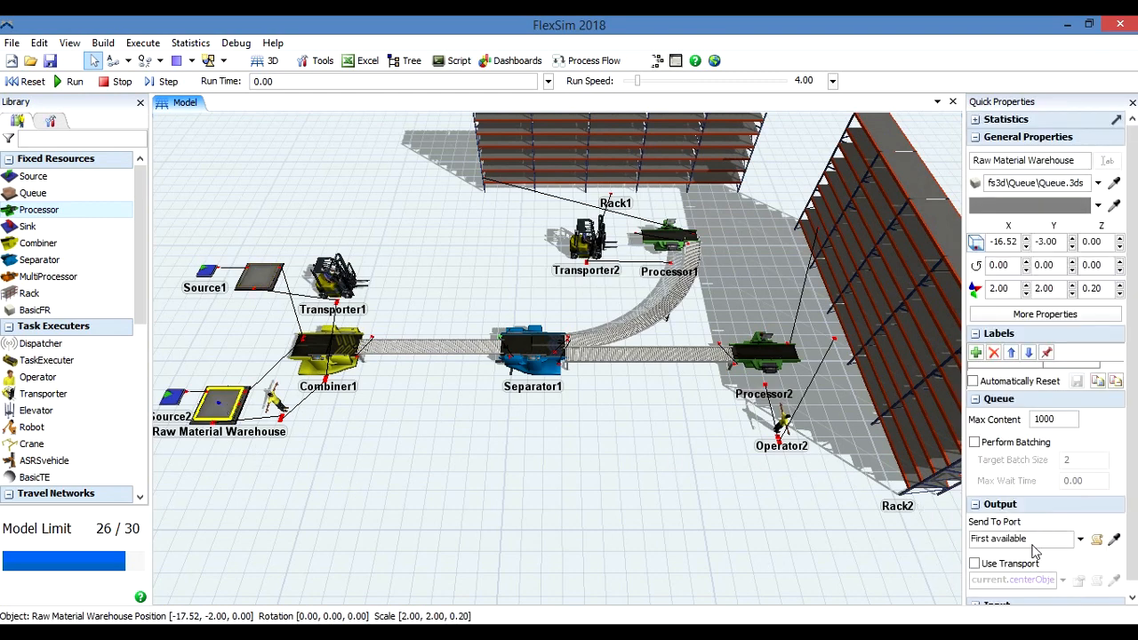
{"action": "left_click", "coordinate": [974, 564]}
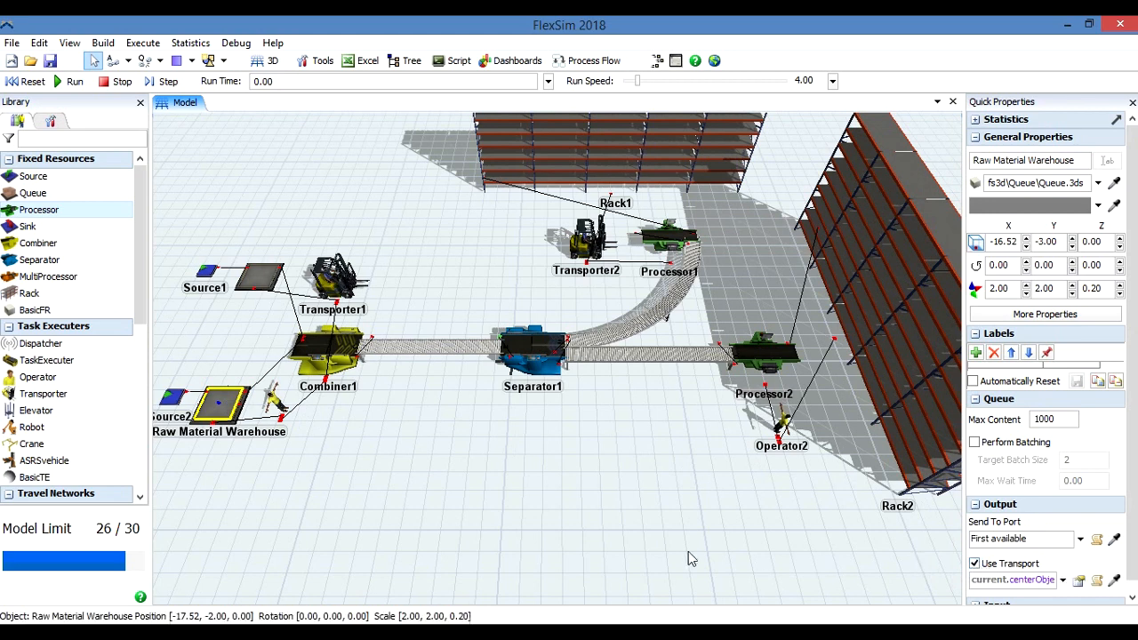
Enable Use Transport for the output of Processor1 and Processor2.
{"action": "left_click", "coordinate": [497, 472]}
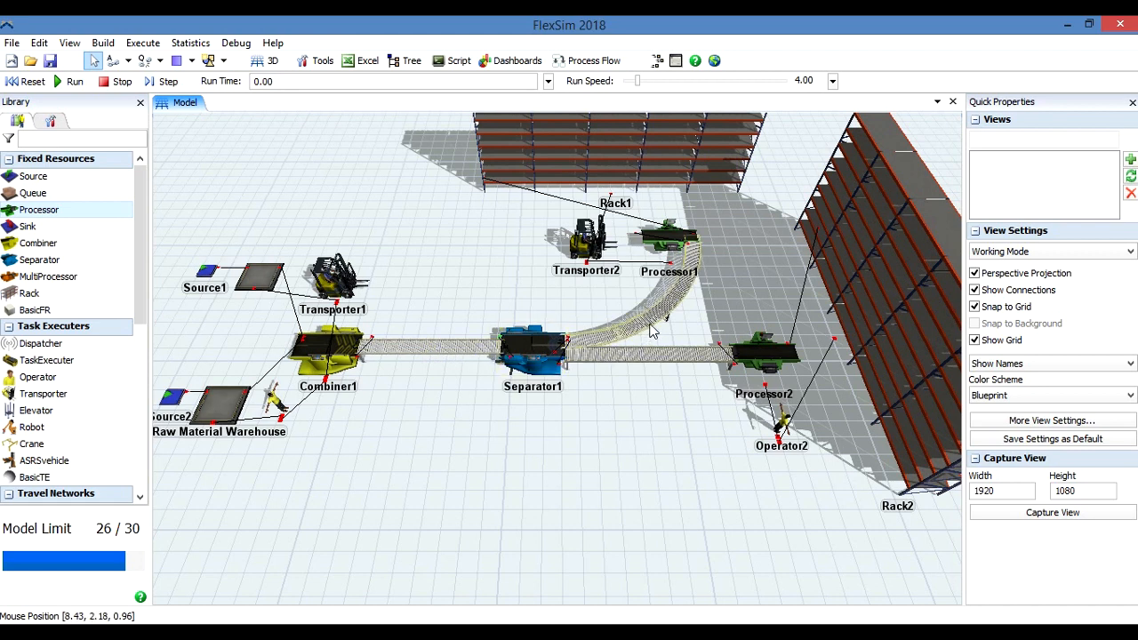
{"action": "left_click", "coordinate": [671, 241]}
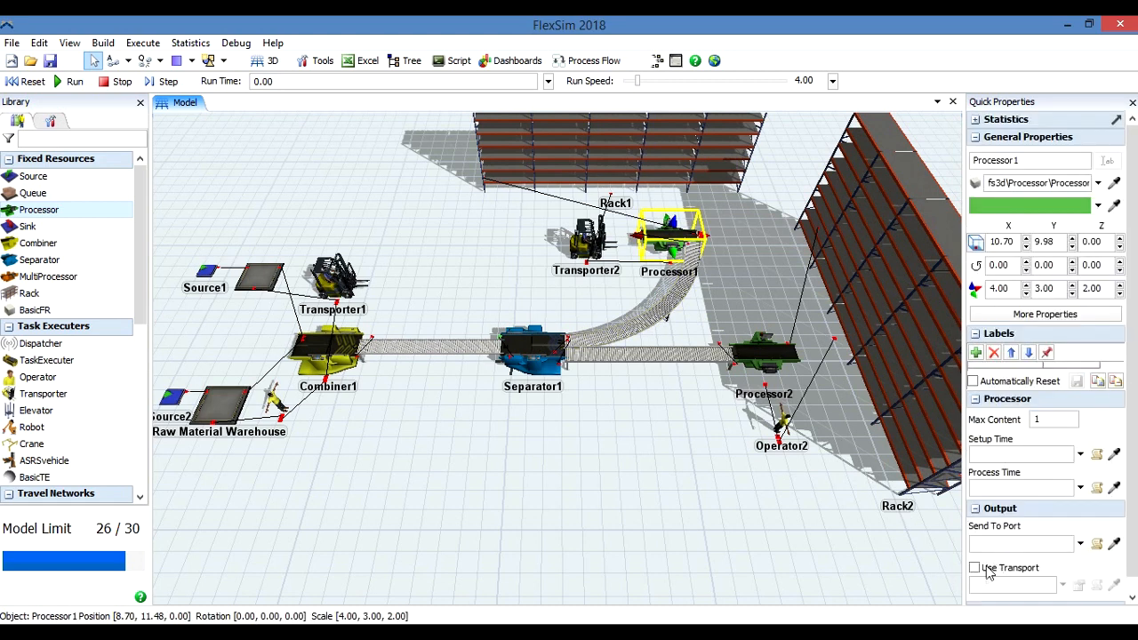
{"action": "left_click", "coordinate": [762, 392]}
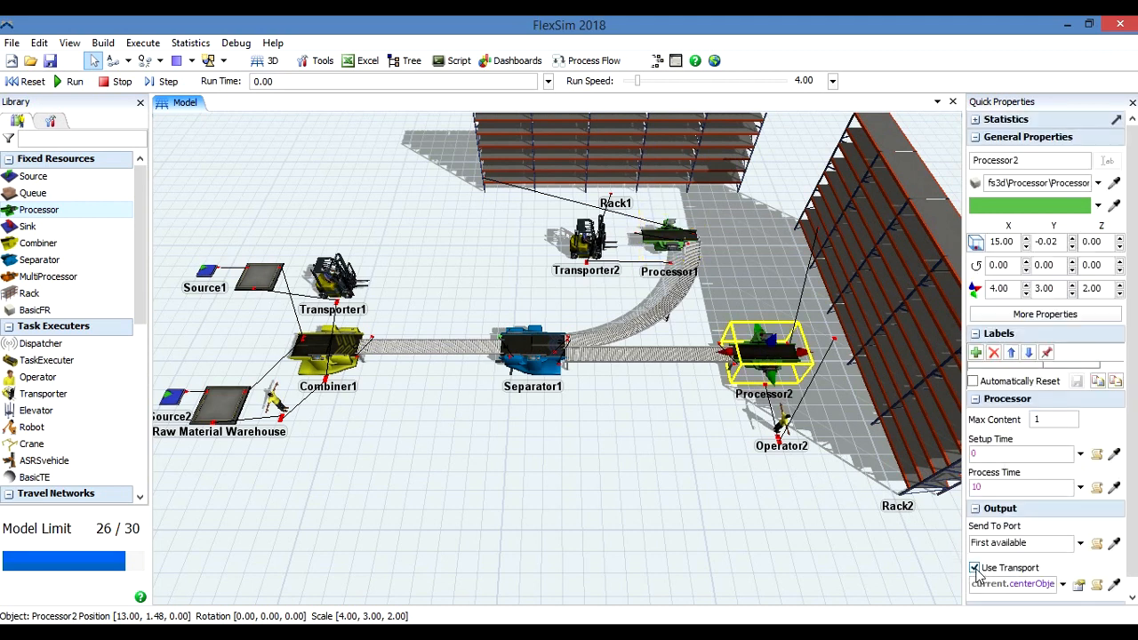
Reset the model and run the simulation.
{"action": "left_click", "coordinate": [669, 471]}
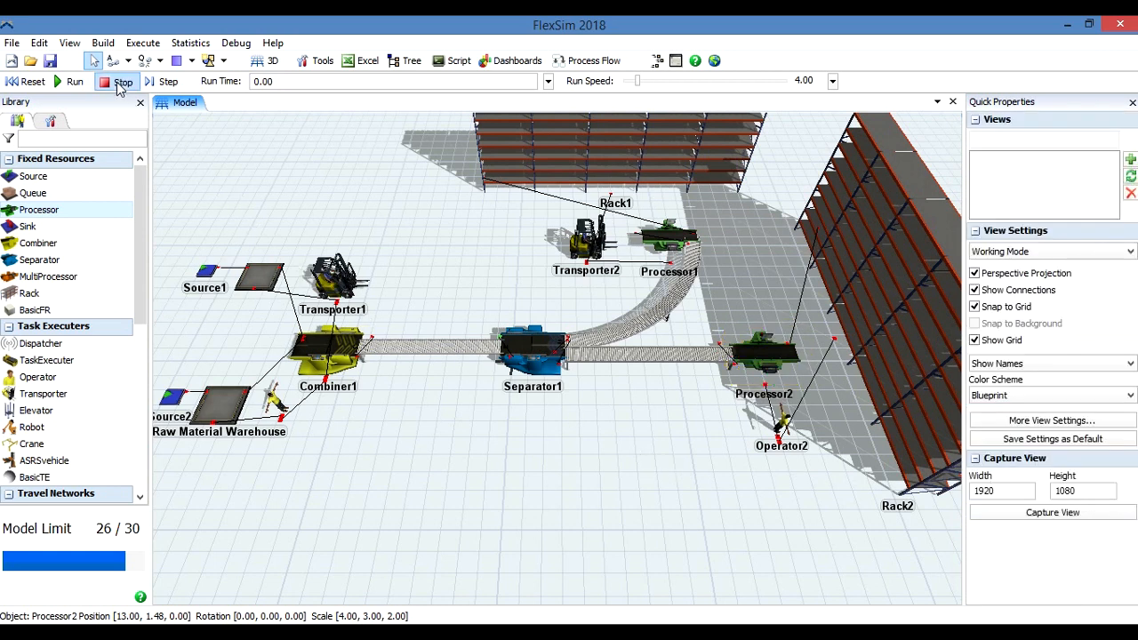
{"action": "left_click", "coordinate": [32, 81]}
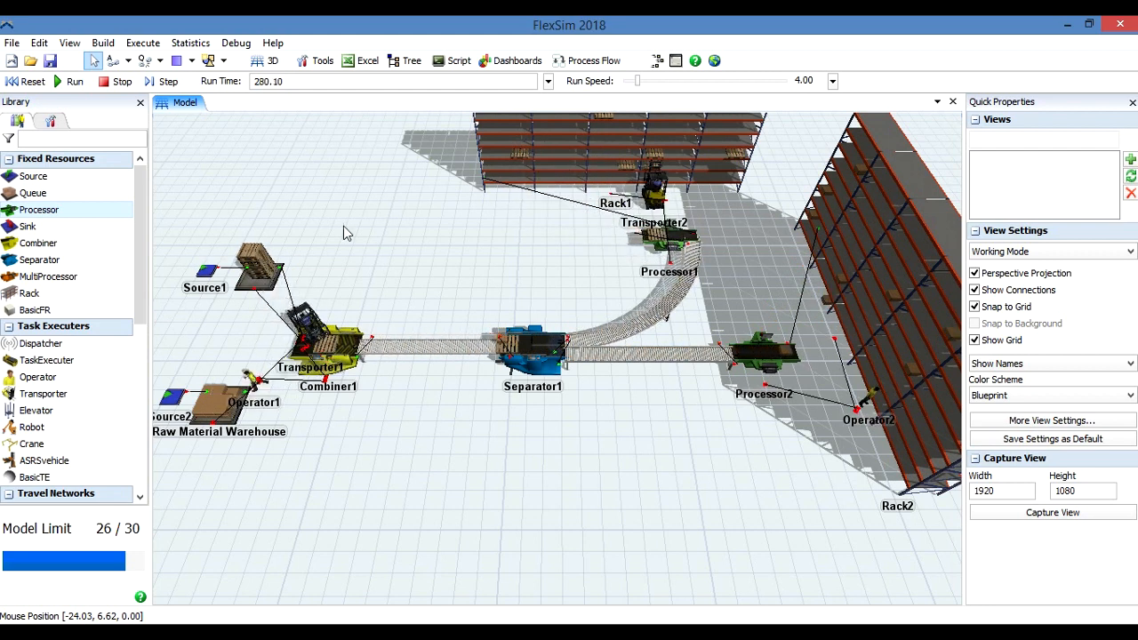
Reset the model, check Processor1's properties, and run the simulation again.
{"action": "left_click", "coordinate": [33, 82]}
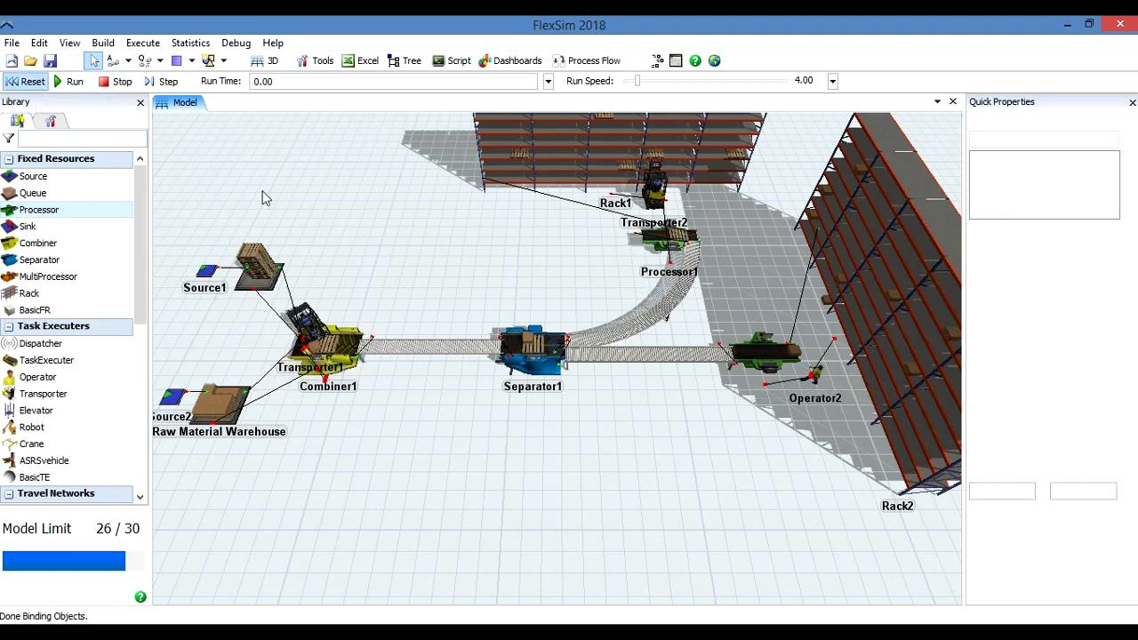
{"action": "left_click", "coordinate": [674, 241]}
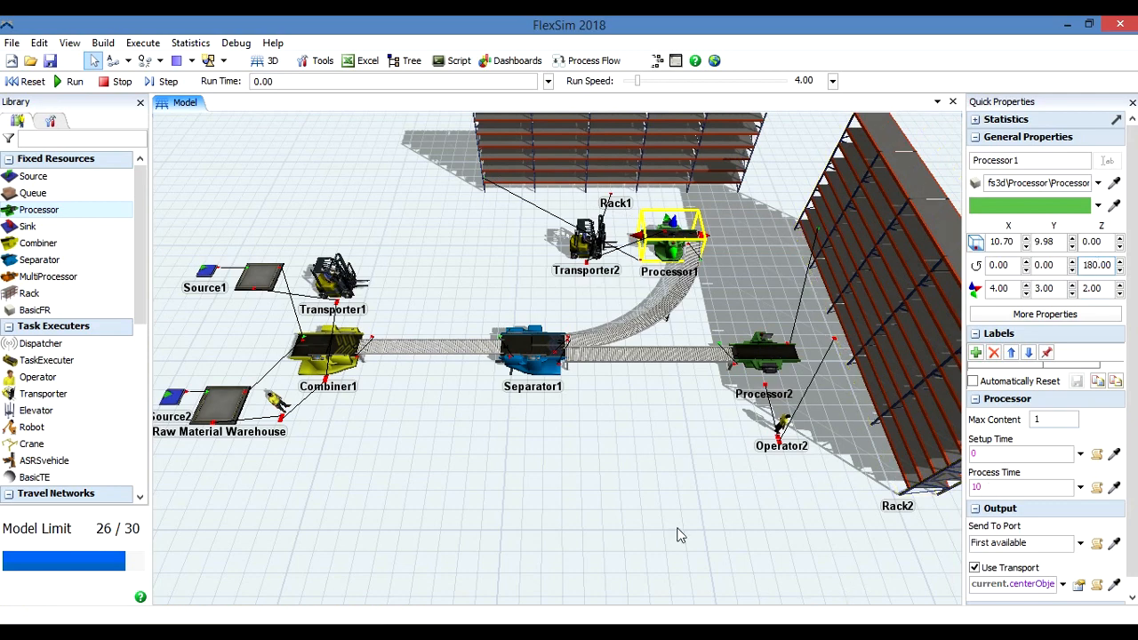
{"action": "left_click", "coordinate": [648, 506]}
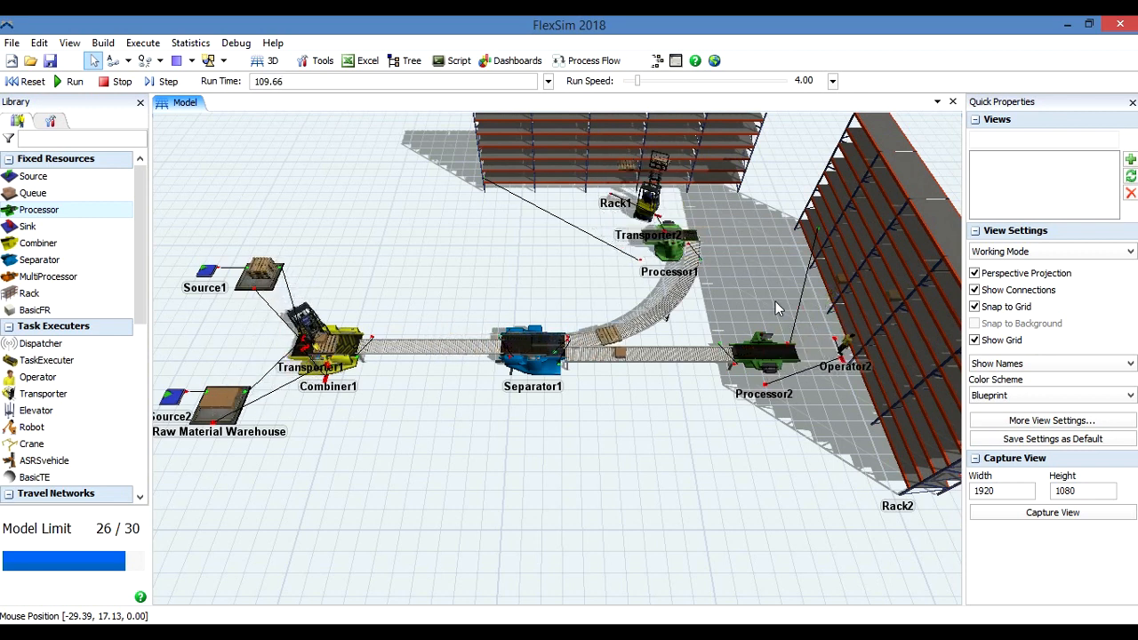
Hide the connections in the 3D view and add a visual Plane on the empty floor in front of Combiner1 and Separator1.
{"action": "left_click", "coordinate": [974, 289]}
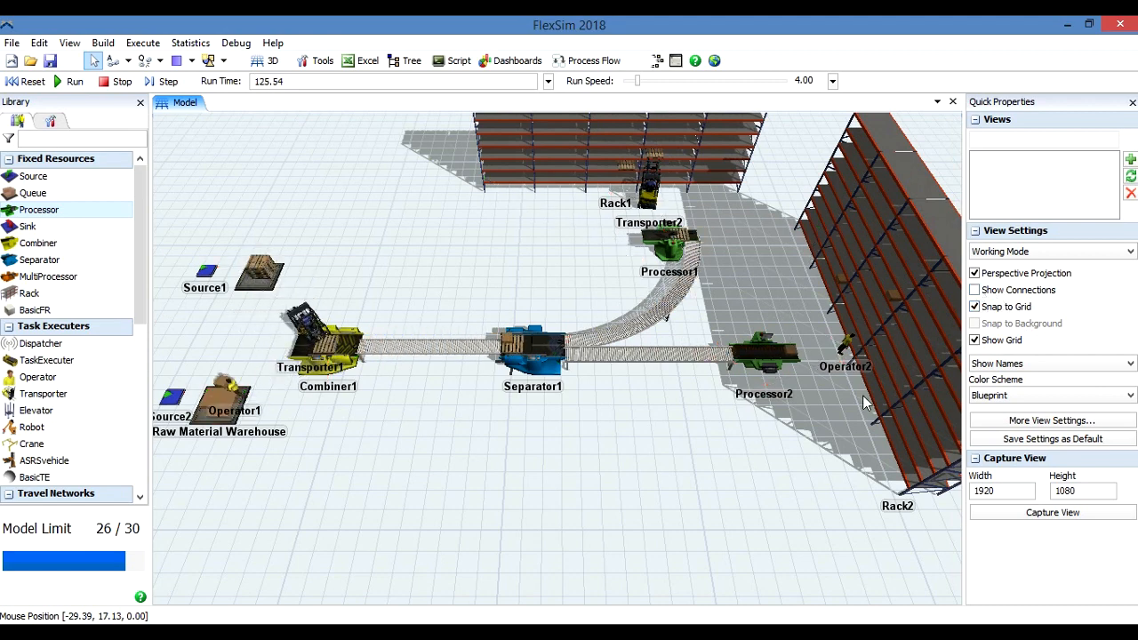
{"action": "left_click_drag", "start_coordinate": [139, 323], "coordinate": [140, 475]}
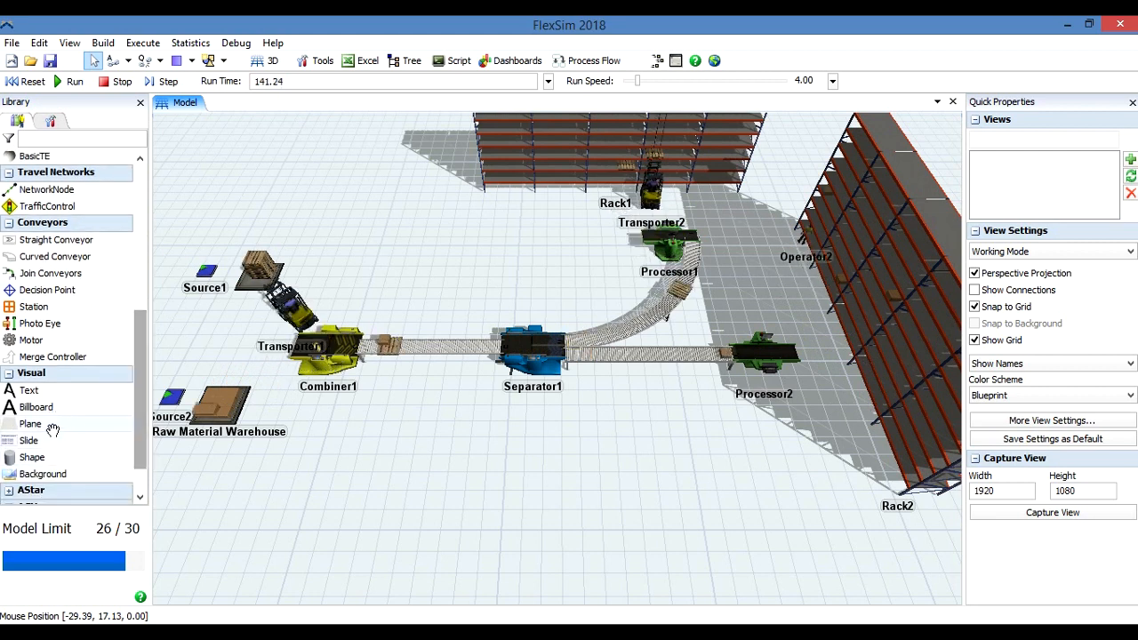
{"action": "left_click_drag", "start_coordinate": [389, 472], "coordinate": [419, 474]}
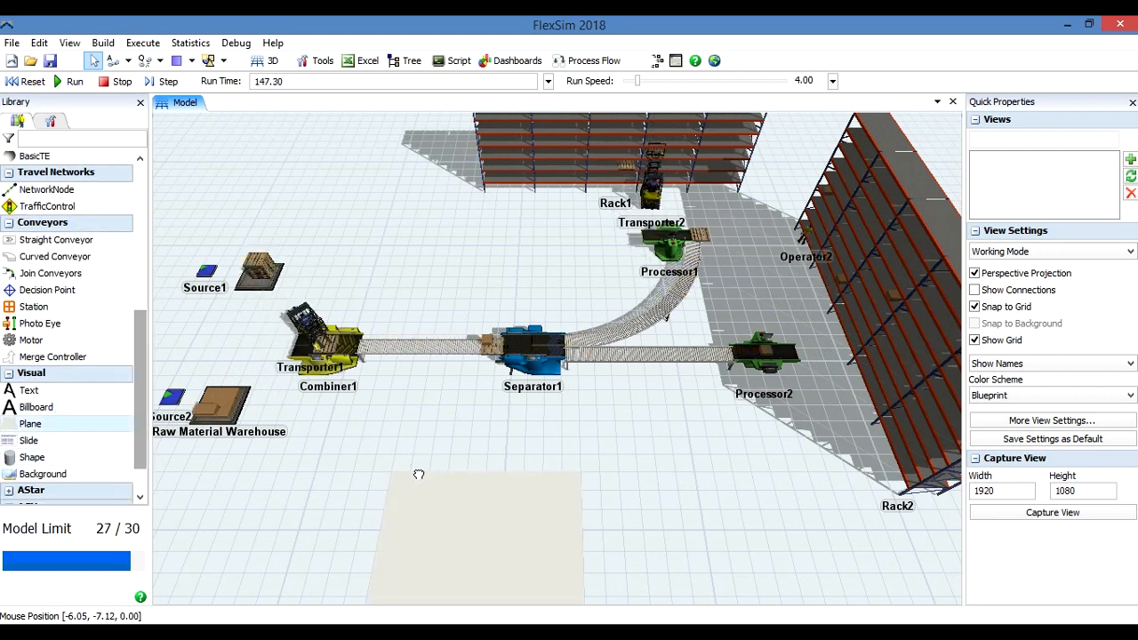
Stretch the plane to about 49.57 by 36.00 so it forms a floor beneath the sources, conveyors, processors and racks, then deselect it.
{"action": "left_click", "coordinate": [497, 524]}
{"action": "left_click_drag", "start_coordinate": [489, 462], "coordinate": [483, 219]}
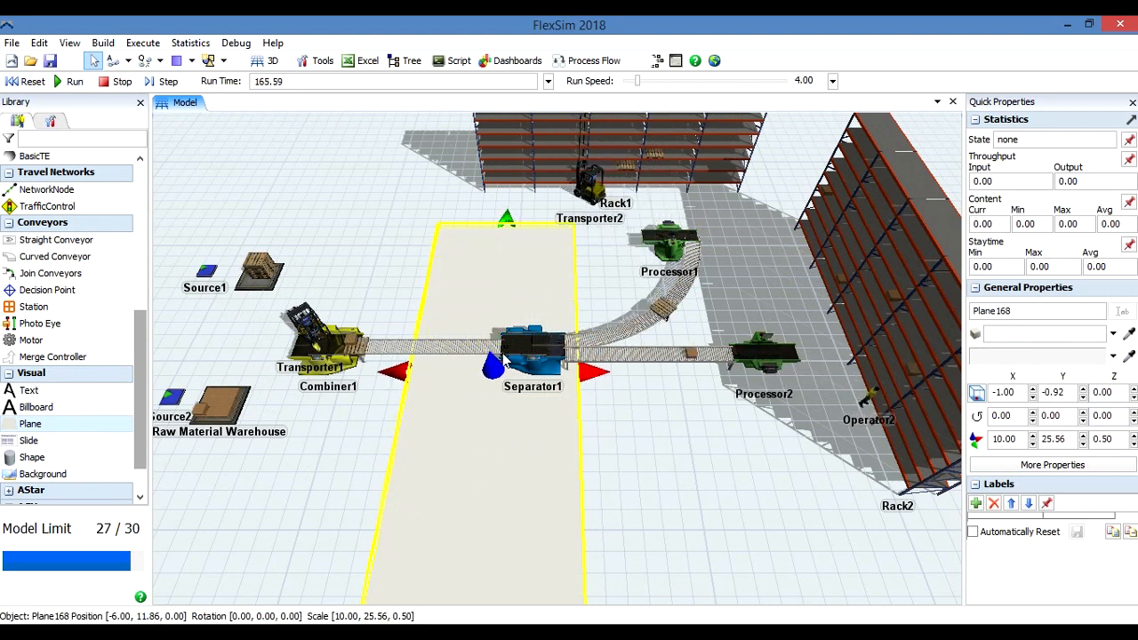
{"action": "left_click_drag", "start_coordinate": [506, 216], "coordinate": [503, 137]}
{"action": "left_click_drag", "start_coordinate": [592, 307], "coordinate": [671, 303]}
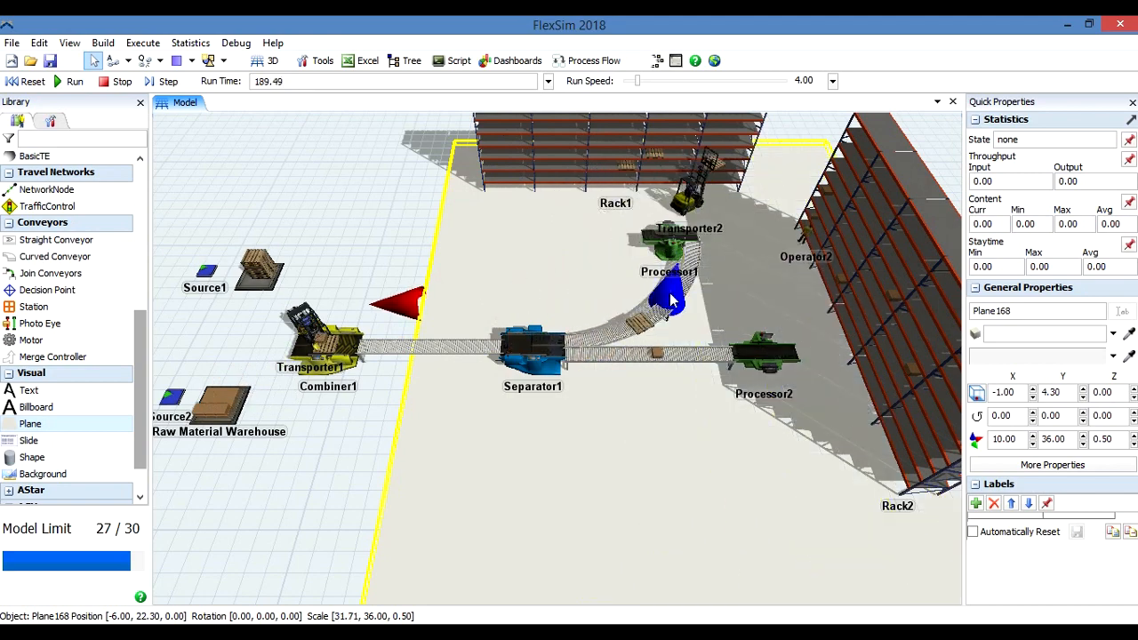
{"action": "left_click_drag", "start_coordinate": [395, 303], "coordinate": [153, 284]}
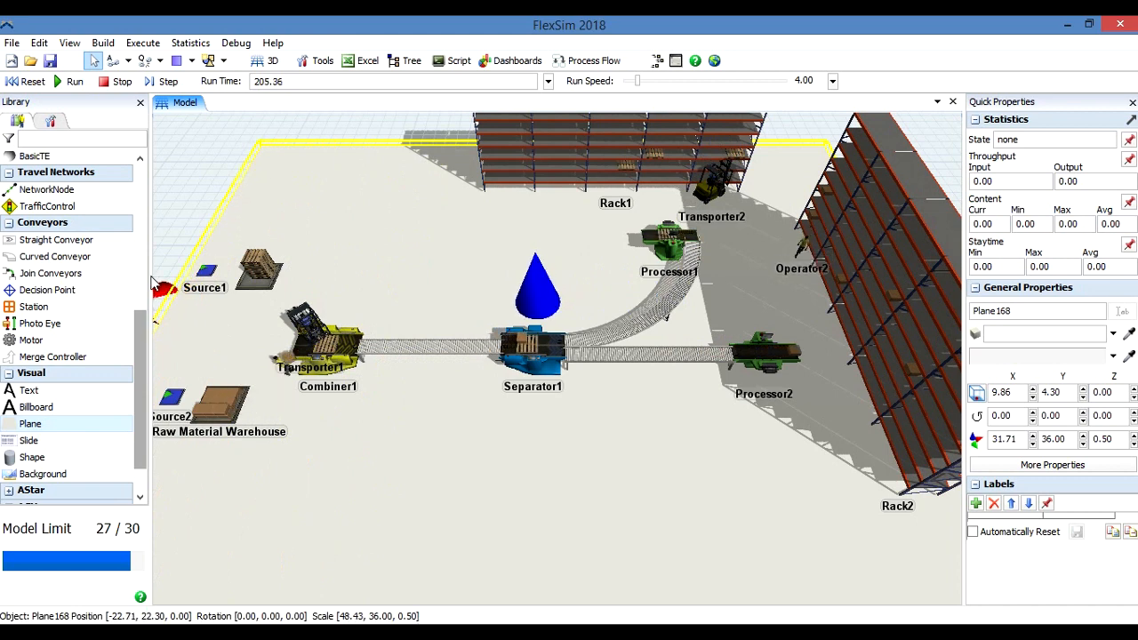
{"action": "left_click_drag", "start_coordinate": [170, 289], "coordinate": [157, 295]}
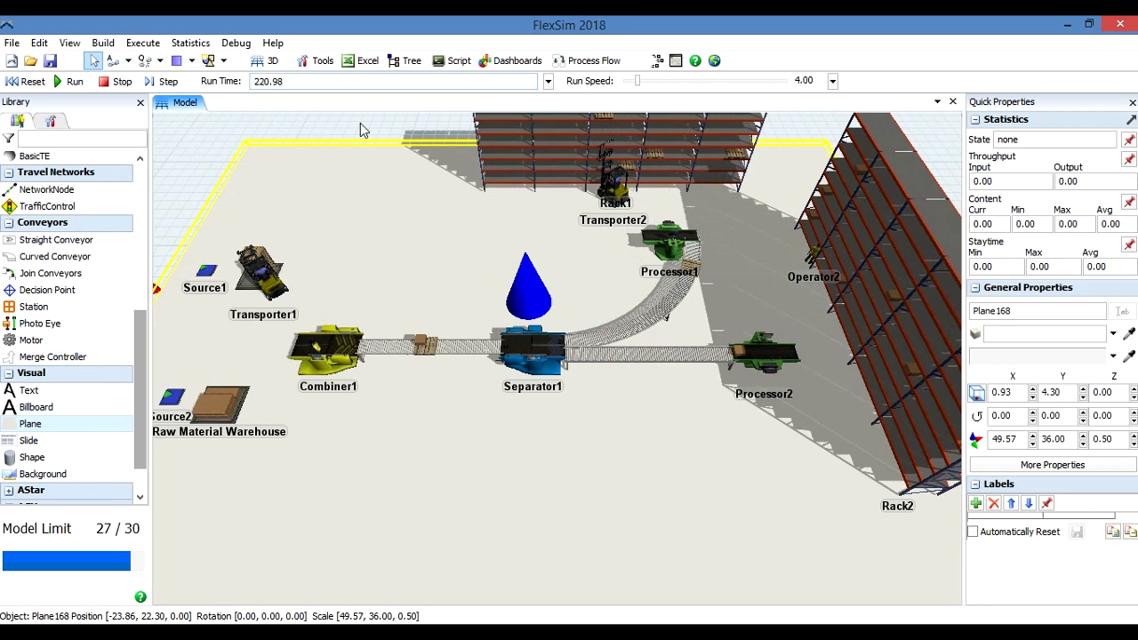
{"action": "left_click", "coordinate": [360, 125]}
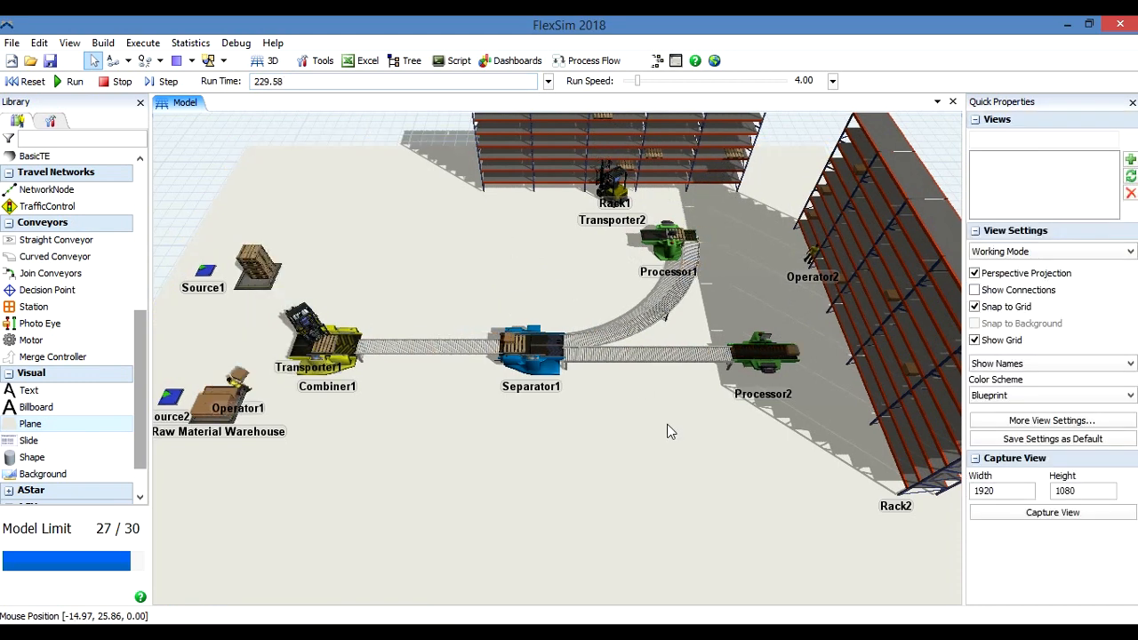